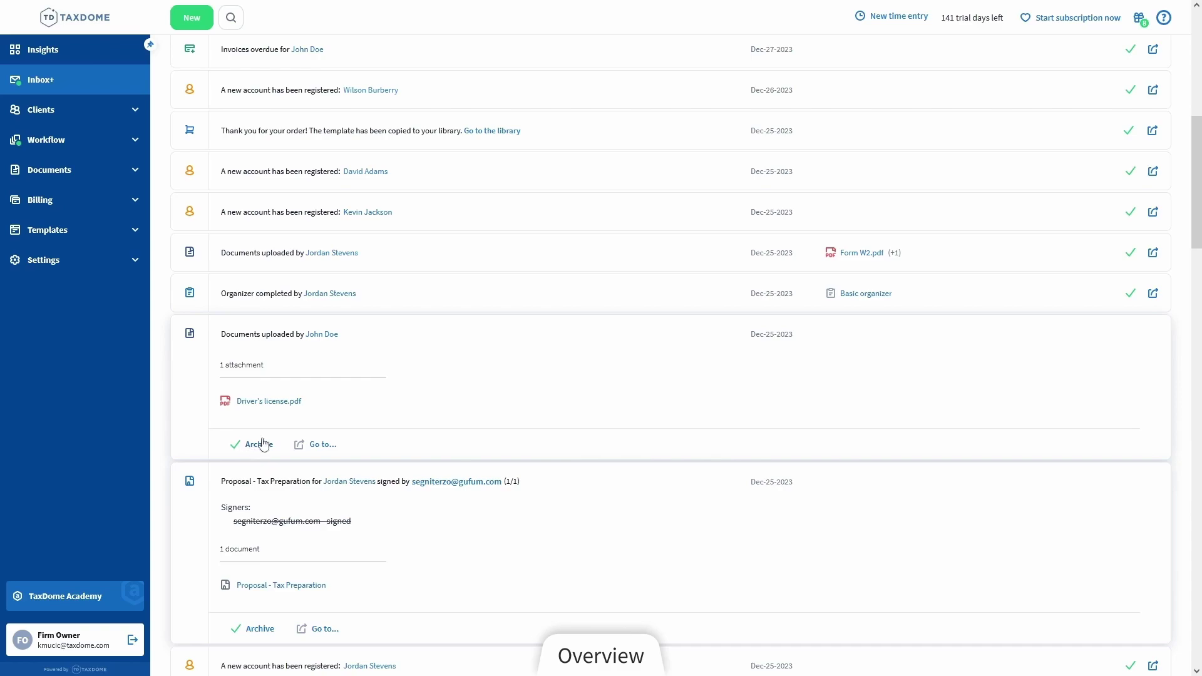
Check the notification preferences in the account settings and return to Inbox+
{"action": "left_click", "coordinate": [92, 271]}
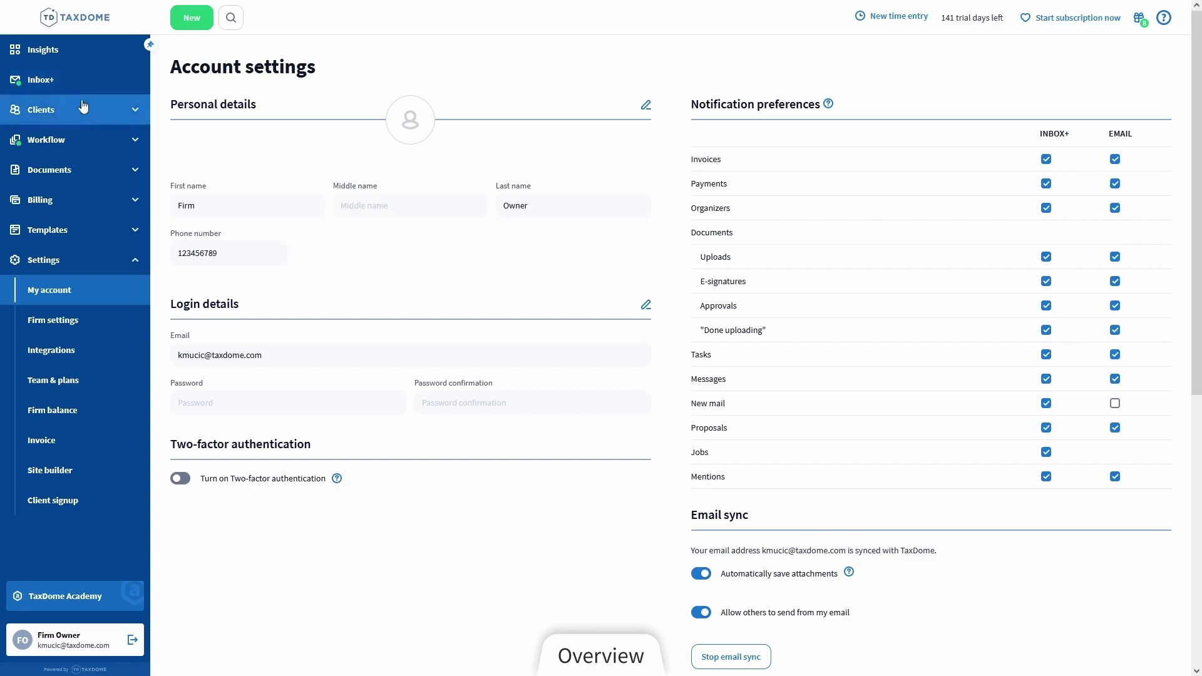
{"action": "left_click", "coordinate": [56, 84]}
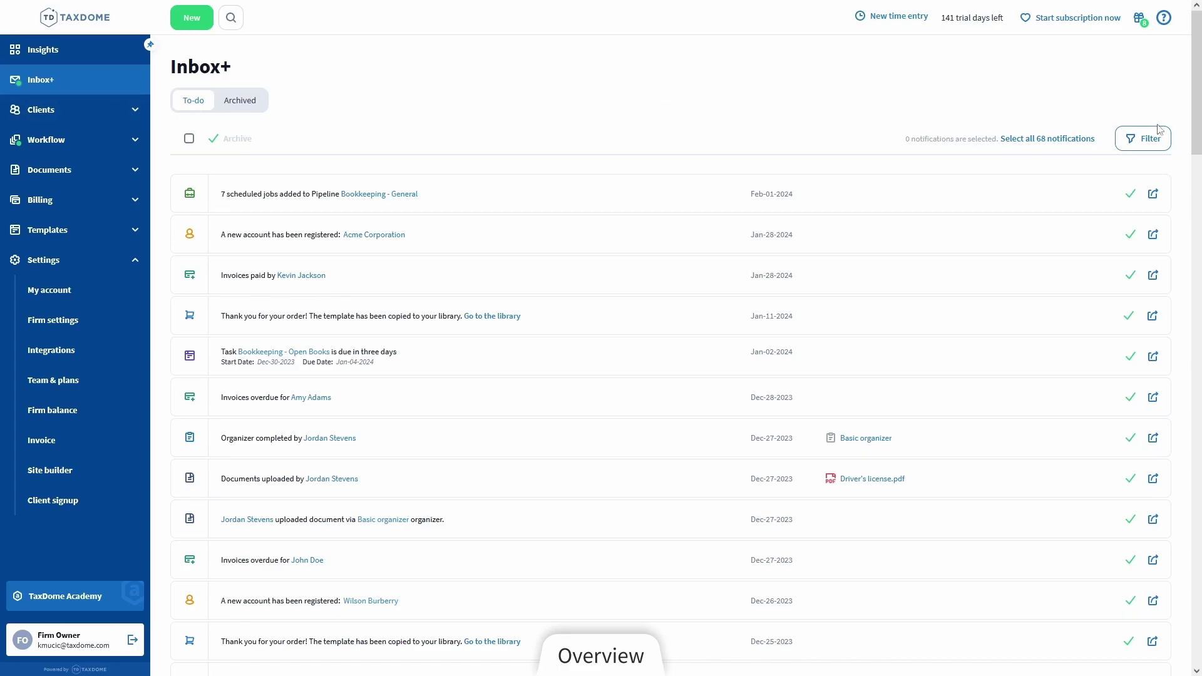
Examine the Inbox+ filter options for account name and notification type, and close the filter without applying it
{"action": "left_click", "coordinate": [1156, 145]}
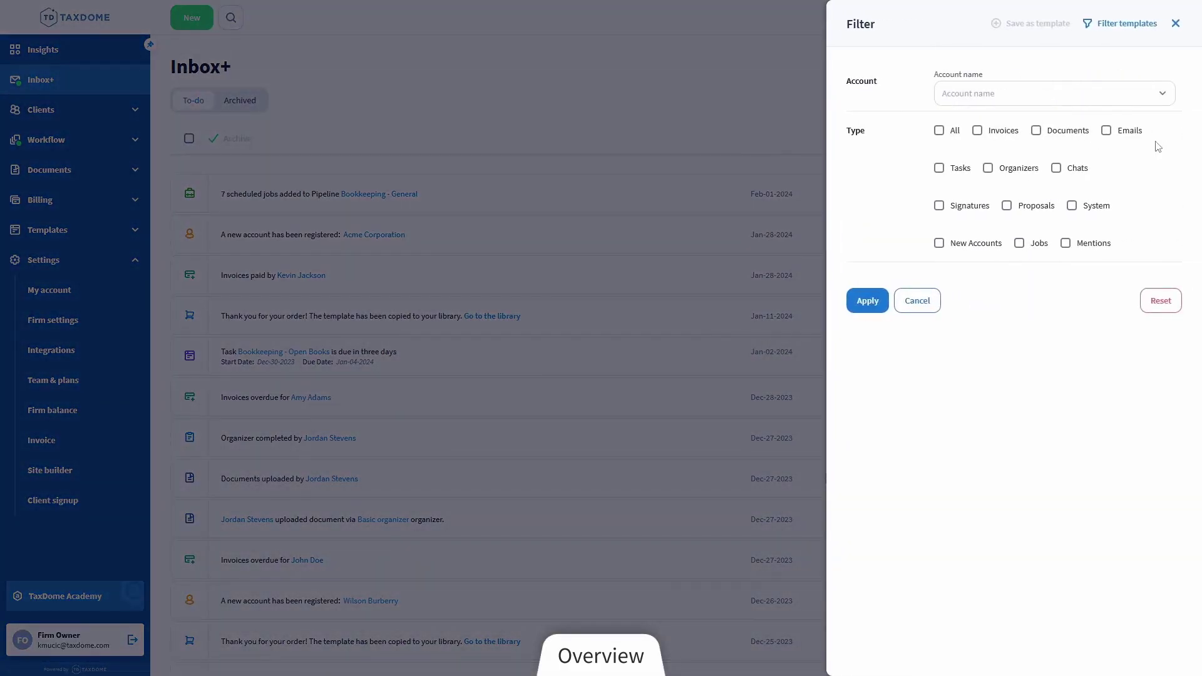
{"action": "left_click", "coordinate": [1040, 99]}
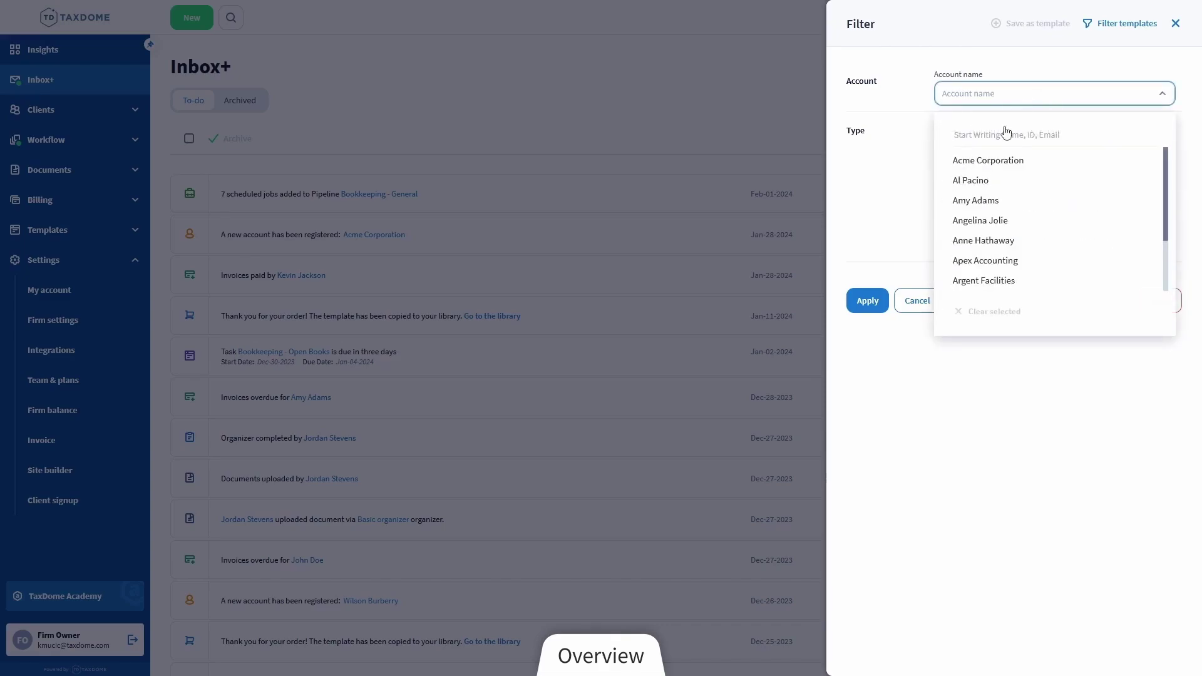
{"action": "left_click", "coordinate": [1036, 99]}
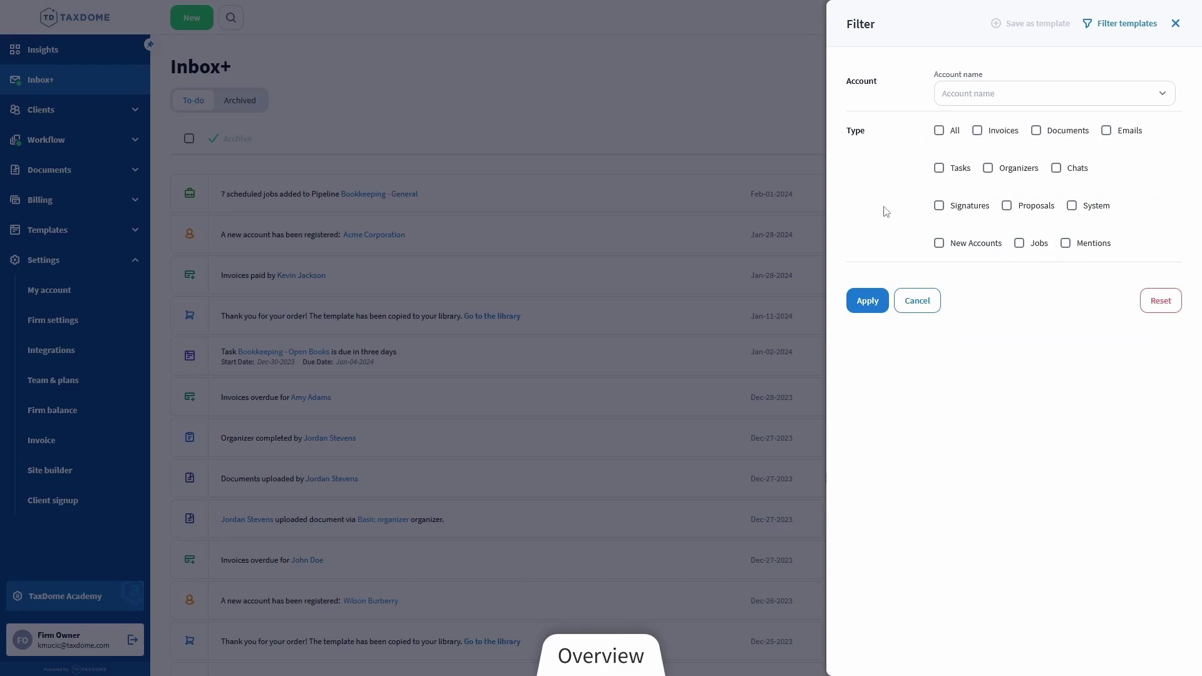
{"action": "left_click", "coordinate": [917, 301]}
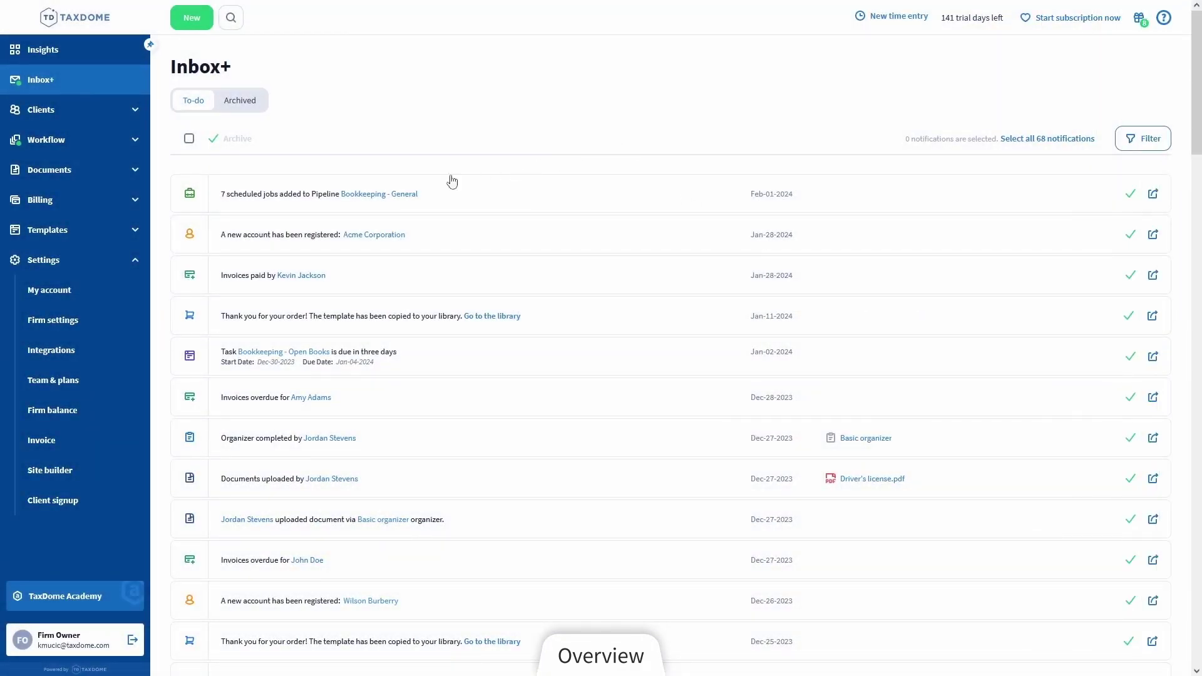
Look through the client accounts list and the workflow's tasks, pipelines, jobs and calendar
{"action": "left_click", "coordinate": [133, 123]}
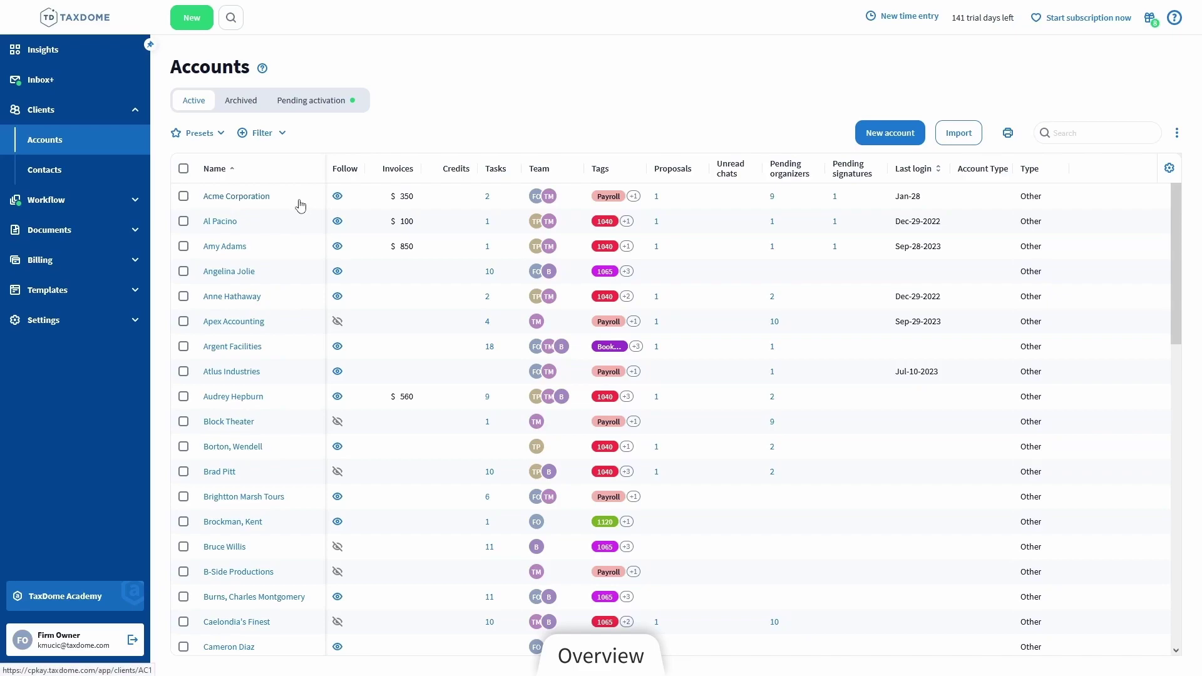
{"action": "left_click", "coordinate": [88, 209]}
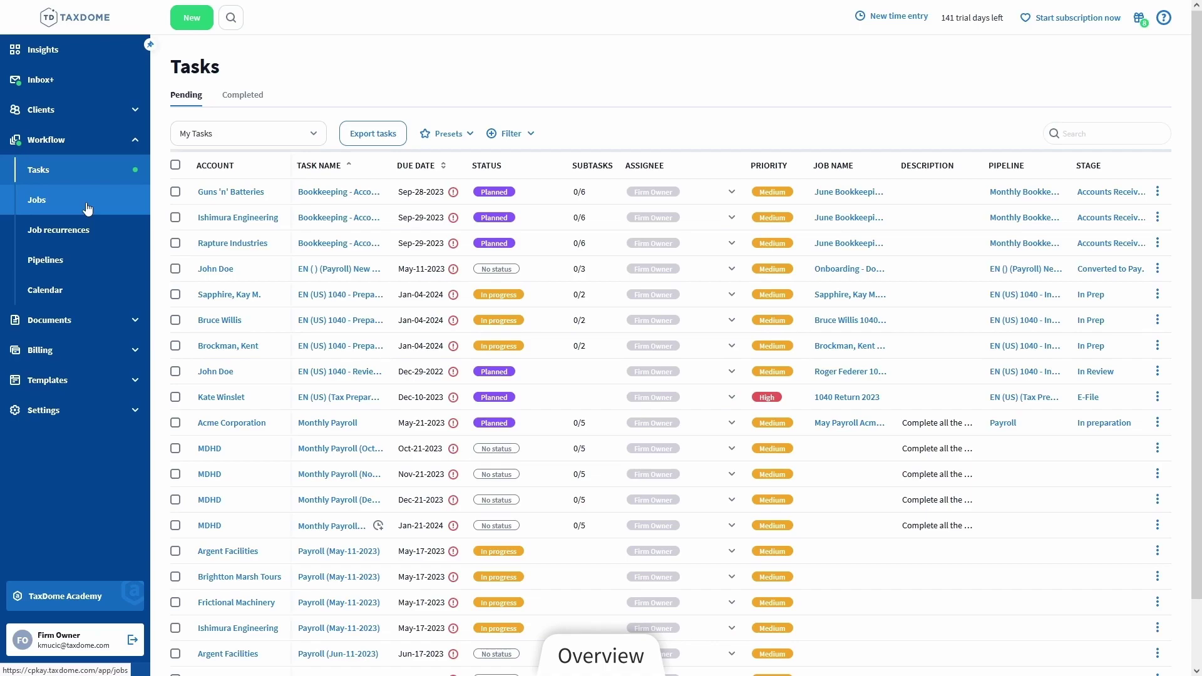
{"action": "left_click", "coordinate": [81, 269]}
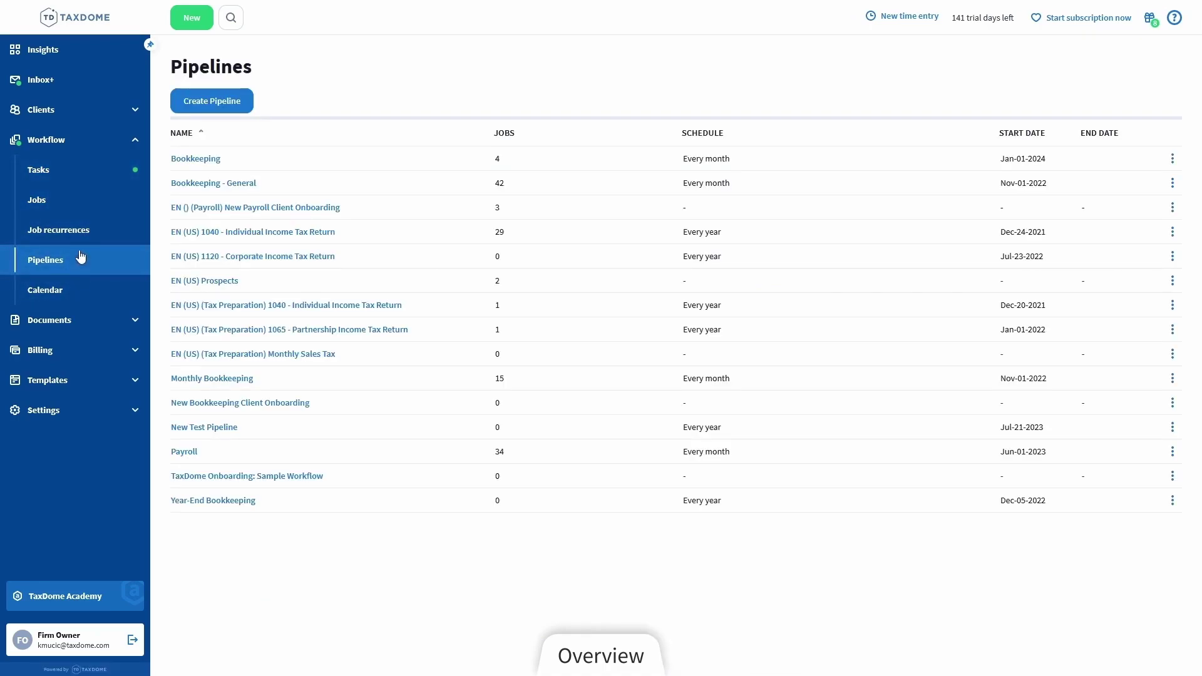
{"action": "left_click", "coordinate": [74, 201]}
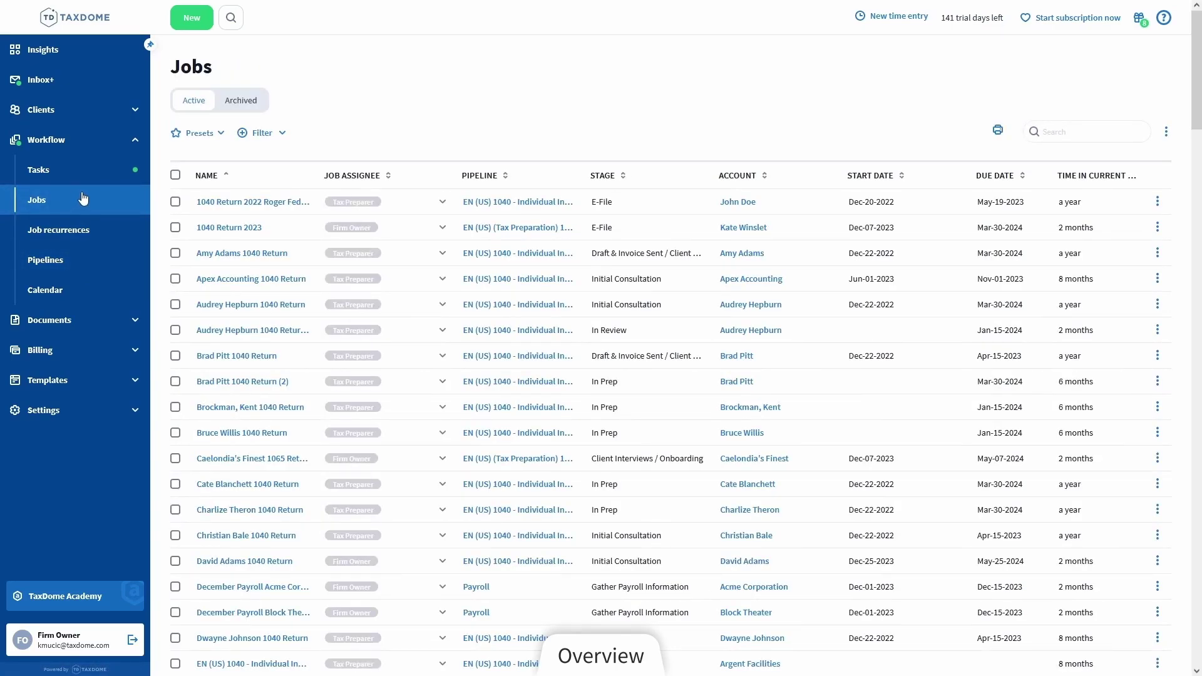
{"action": "left_click", "coordinate": [87, 185]}
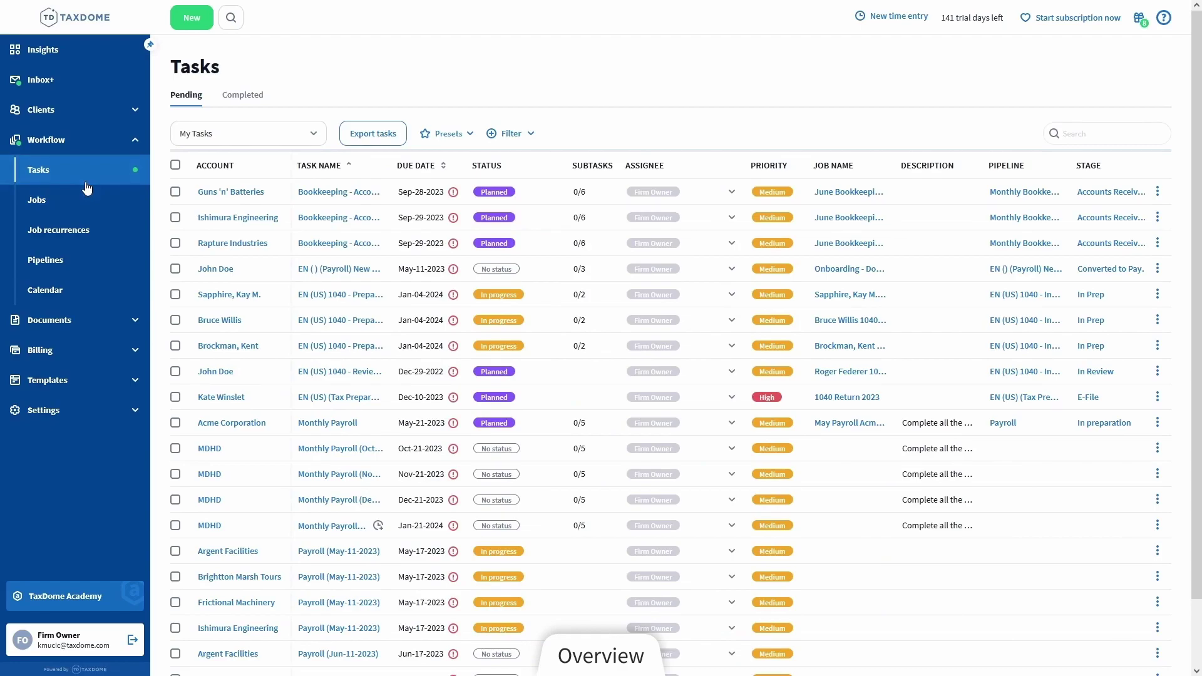
{"action": "left_click", "coordinate": [65, 291]}
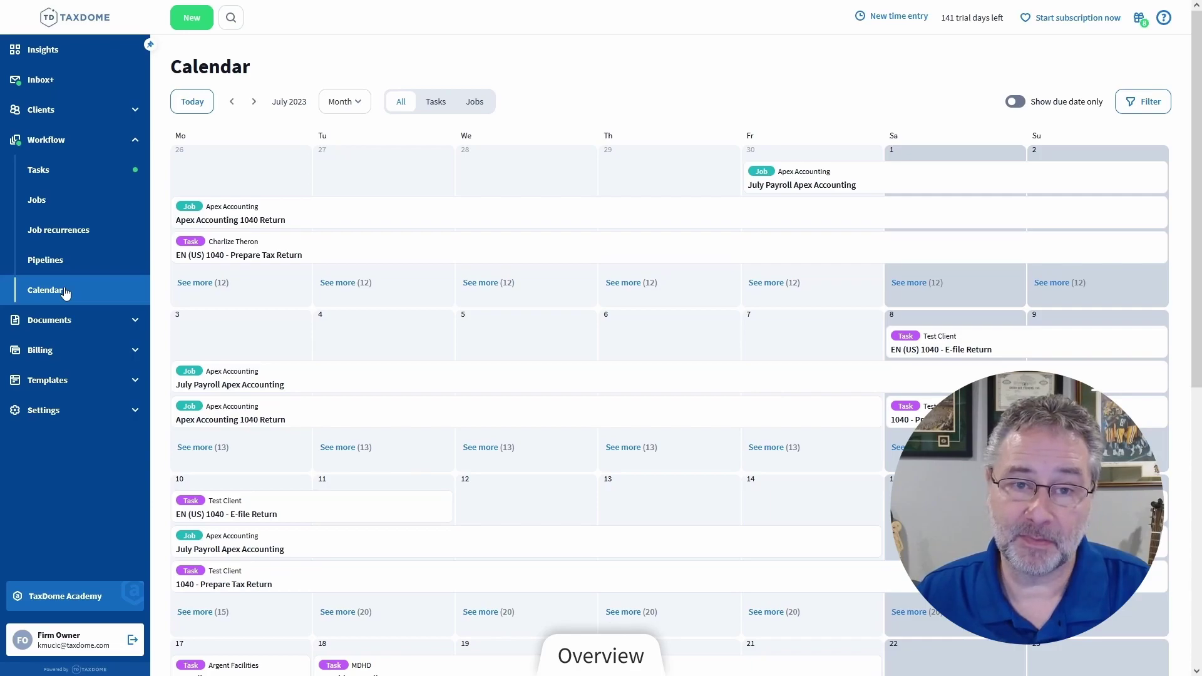
Open one client's documents from the full Clients docs list and expand the "Firm docs shared with client" folder
{"action": "left_click", "coordinate": [105, 323]}
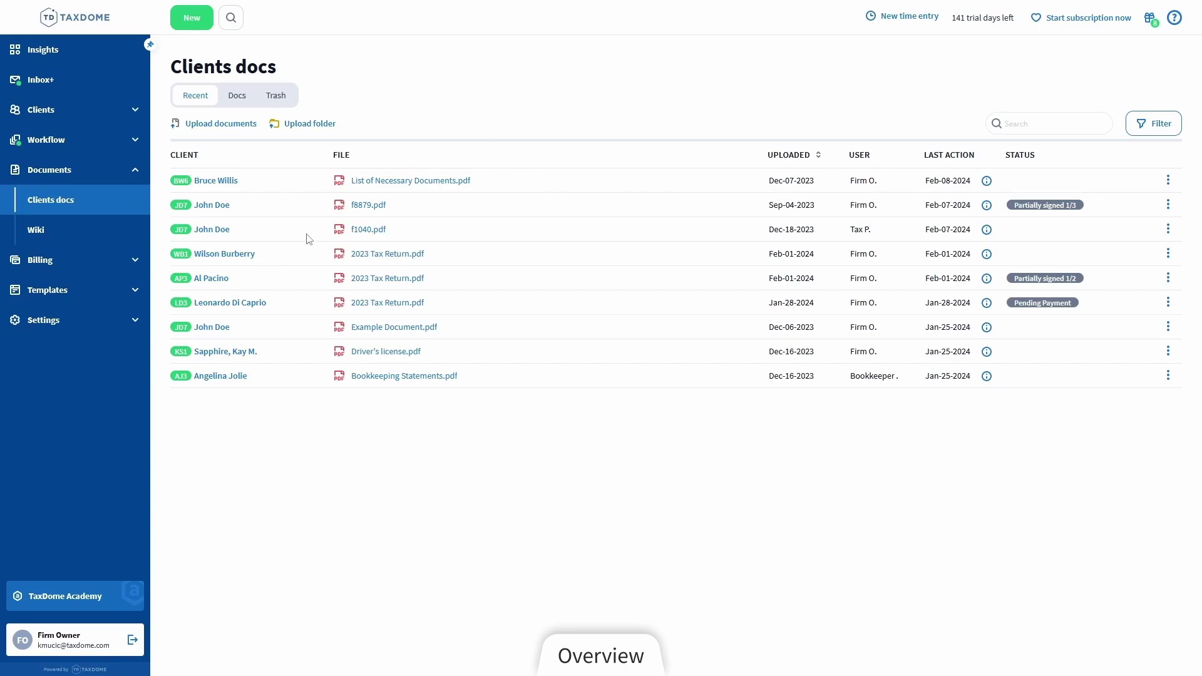
{"action": "left_click", "coordinate": [238, 105]}
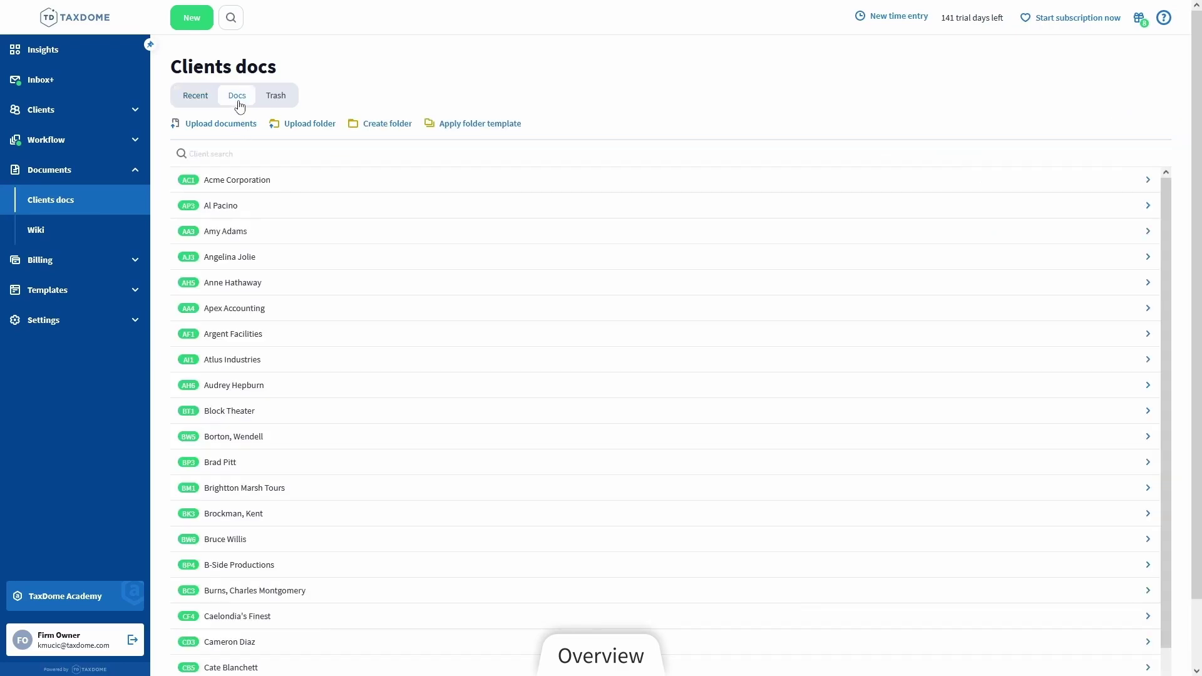
{"action": "left_click", "coordinate": [284, 282]}
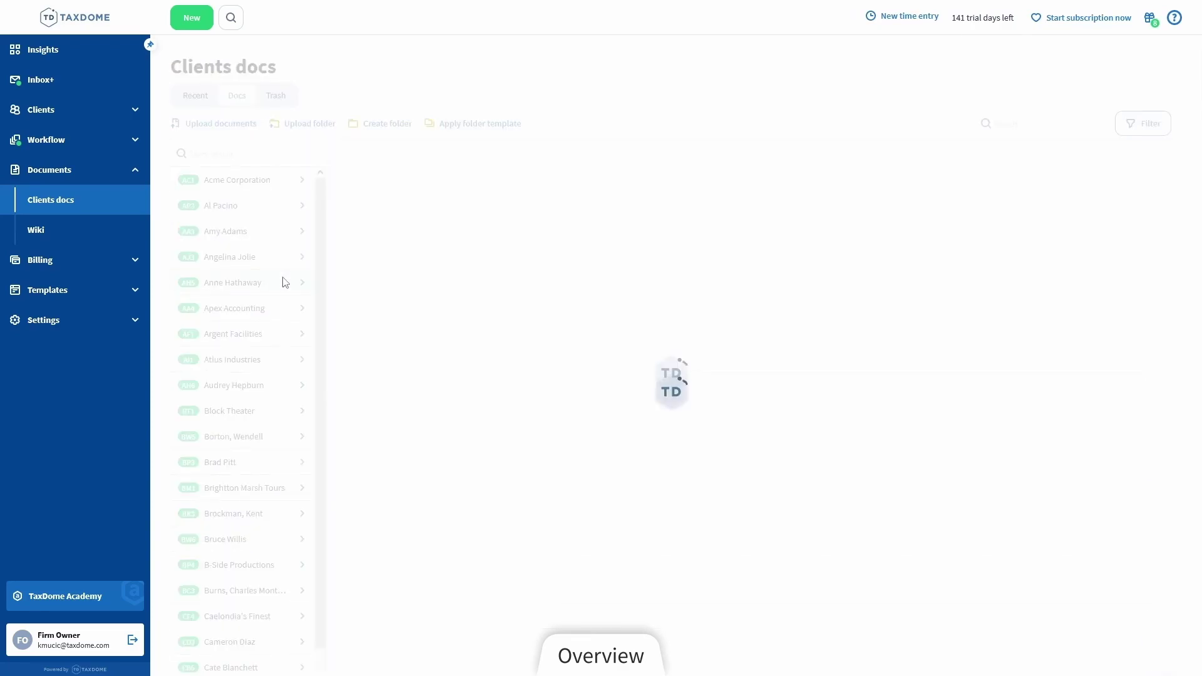
{"action": "left_click", "coordinate": [386, 209]}
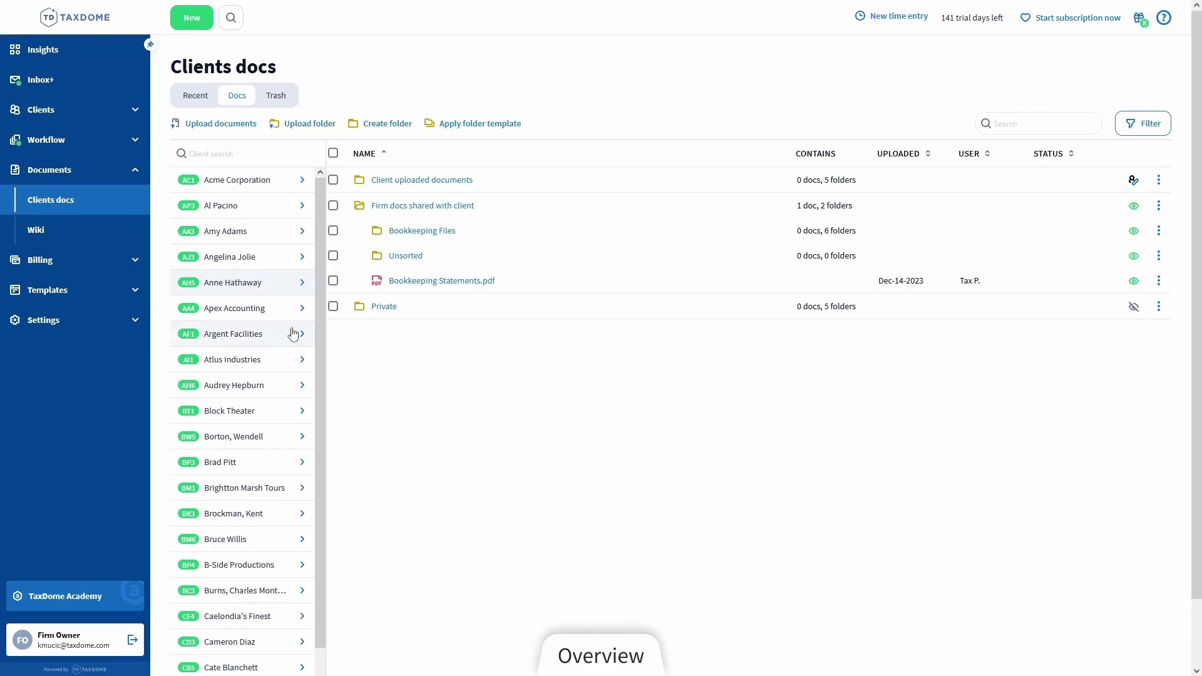
Read through the Bookkeeping Guidelines page in the firm's Wiki and return to the page list
{"action": "left_click", "coordinate": [54, 228]}
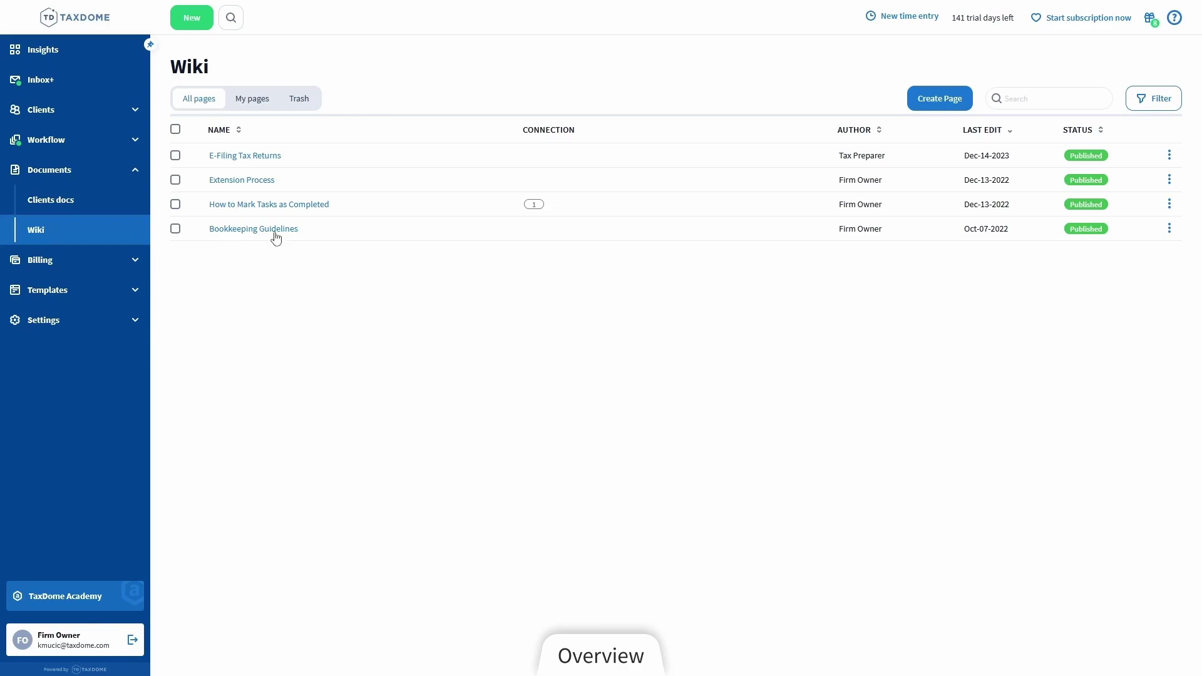
{"action": "left_click", "coordinate": [276, 230]}
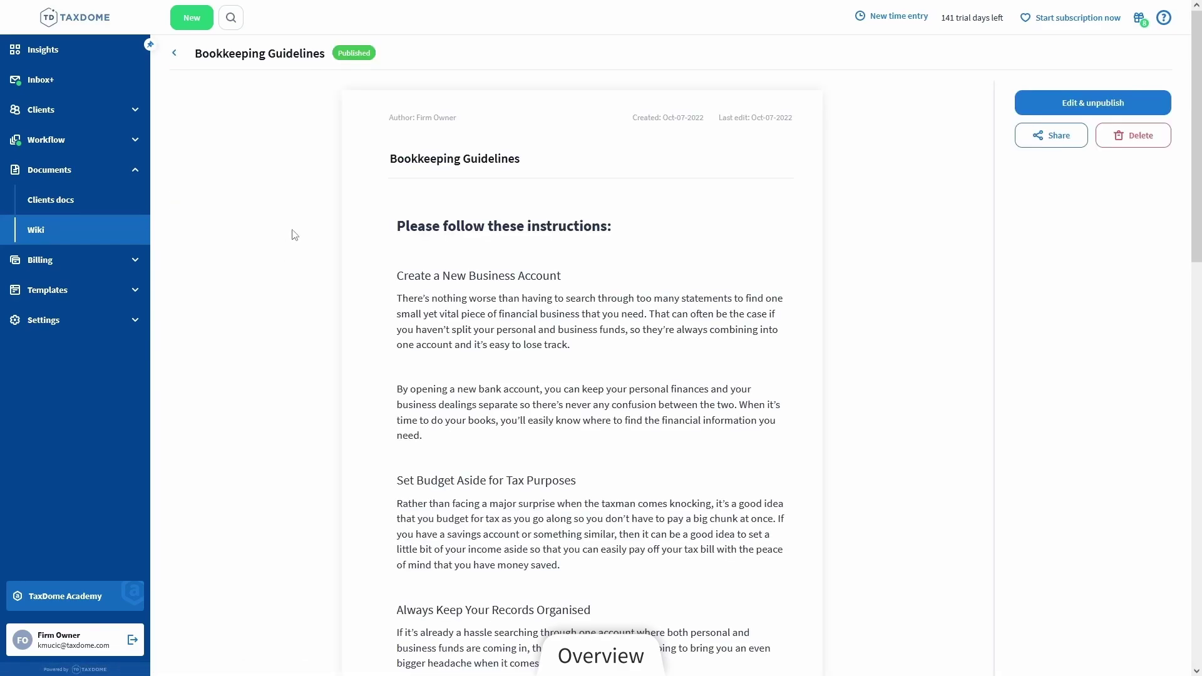
{"action": "scroll", "coordinate": [680, 512], "scroll_direction": "down", "scroll_amount": 3}
{"action": "scroll", "coordinate": [680, 512], "scroll_direction": "down", "scroll_amount": 1}
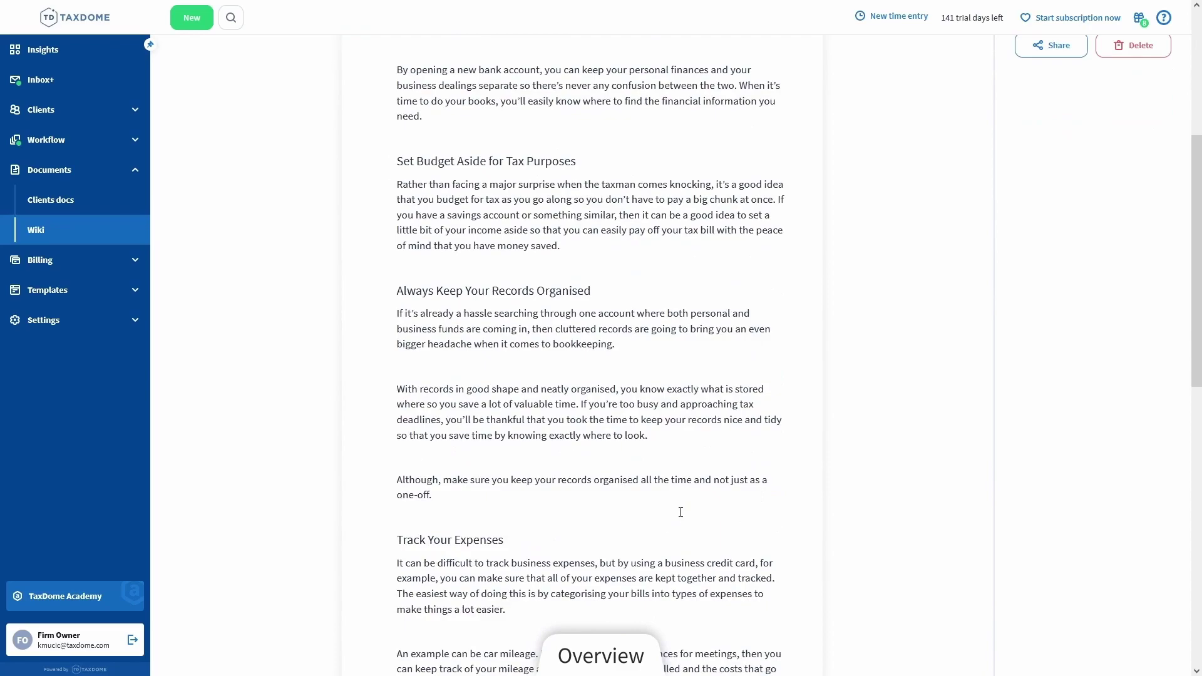
{"action": "scroll", "coordinate": [680, 512], "scroll_direction": "up", "scroll_amount": 4}
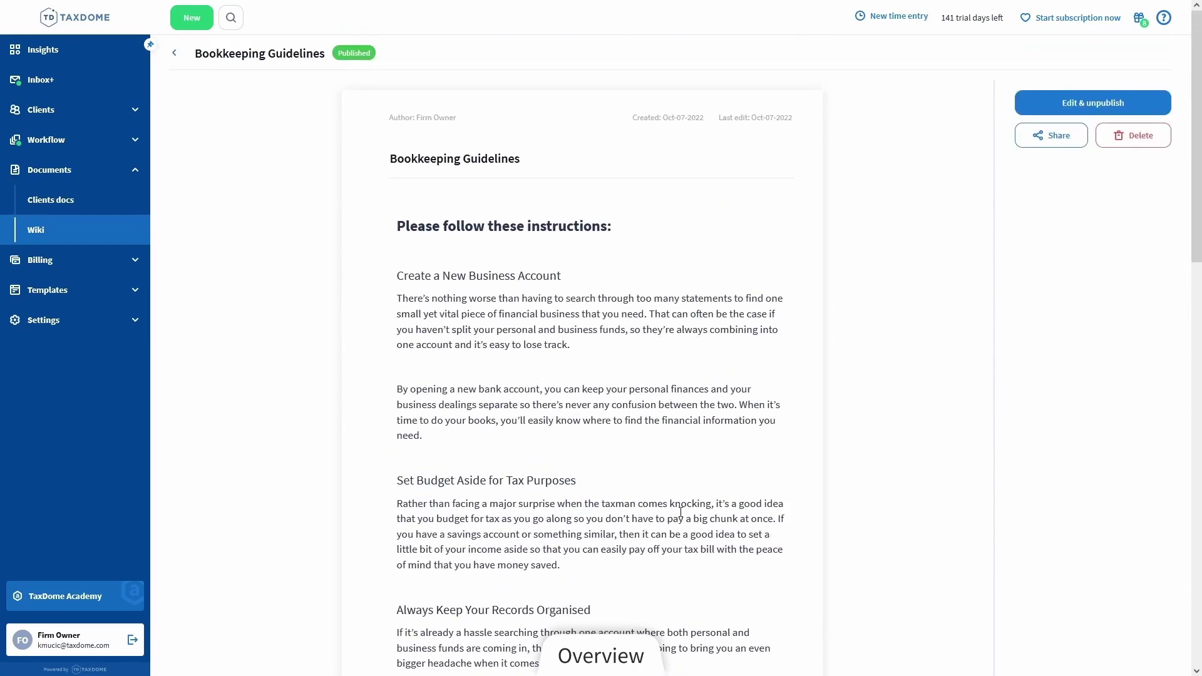
{"action": "left_click", "coordinate": [174, 53]}
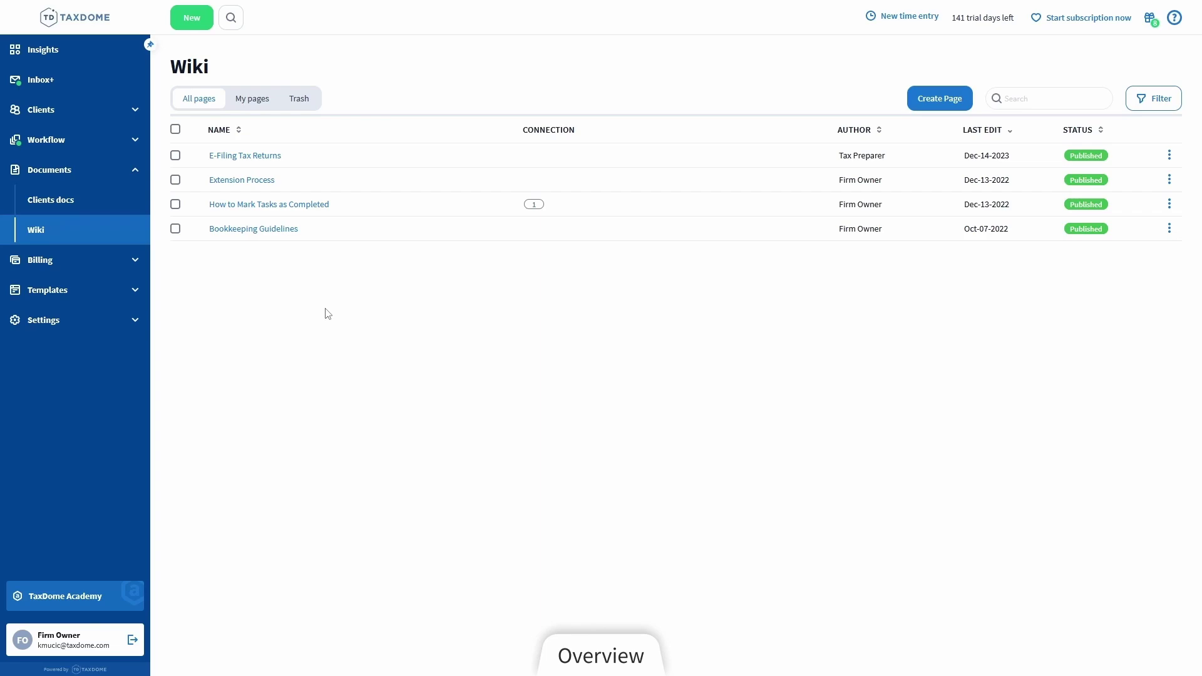
View the firm's billing records: the invoices list and the Proposals & ELs list
{"action": "left_click", "coordinate": [115, 261]}
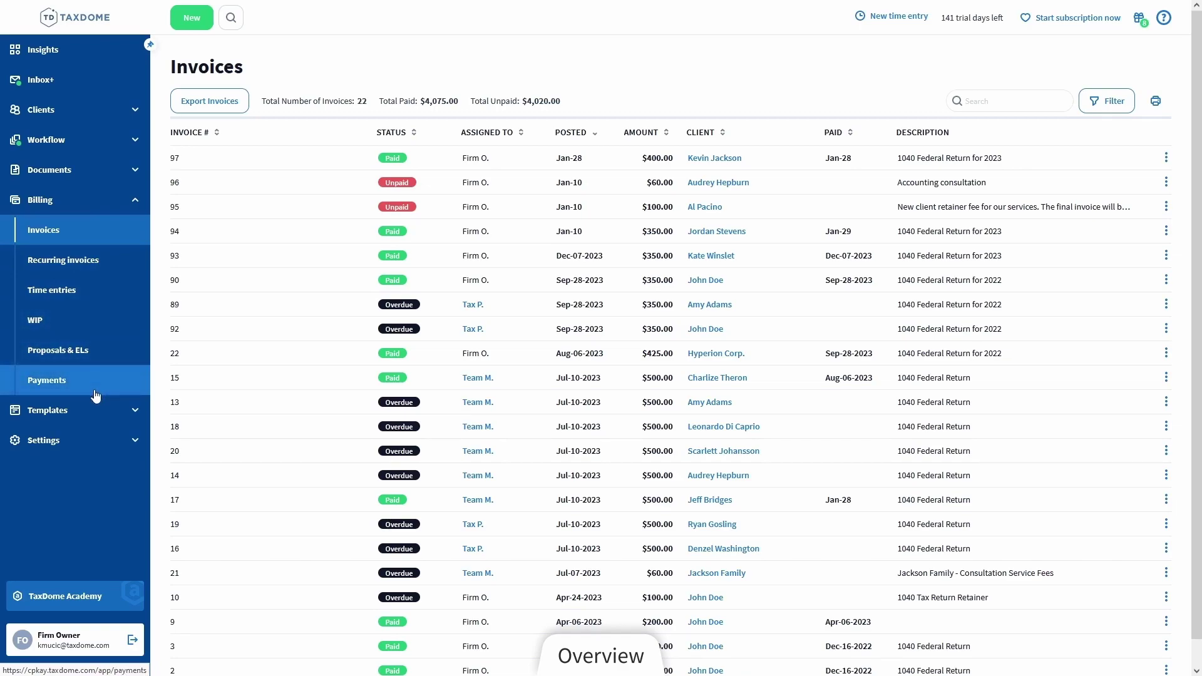
{"action": "left_click", "coordinate": [95, 356]}
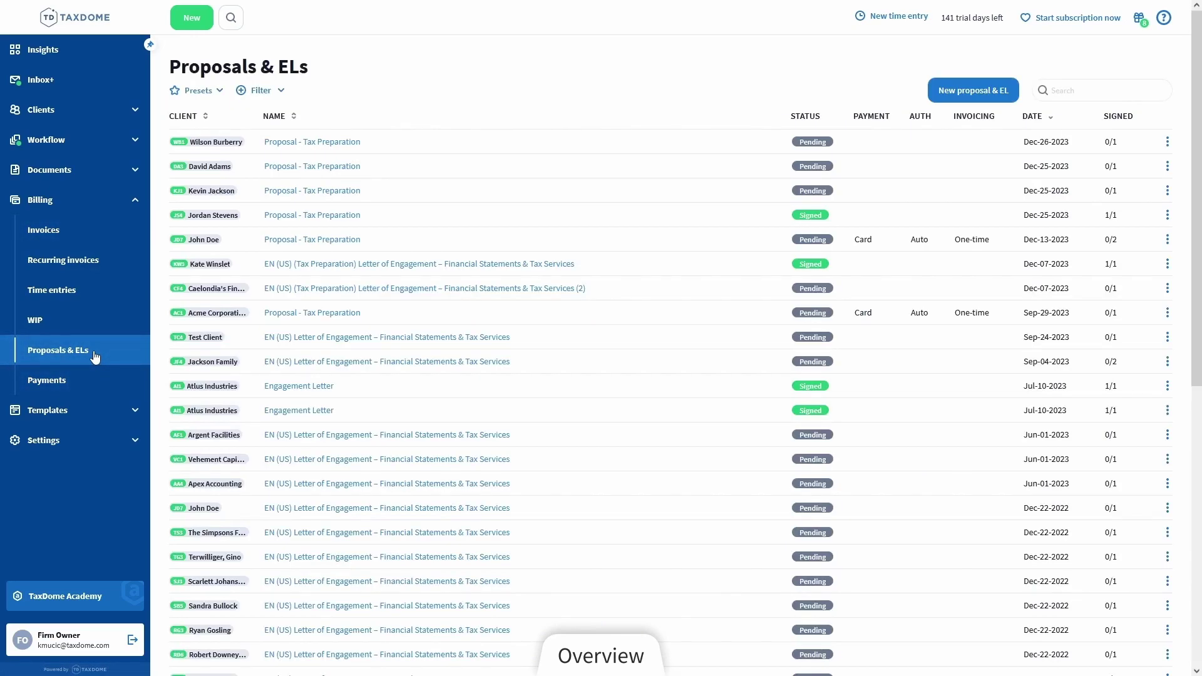
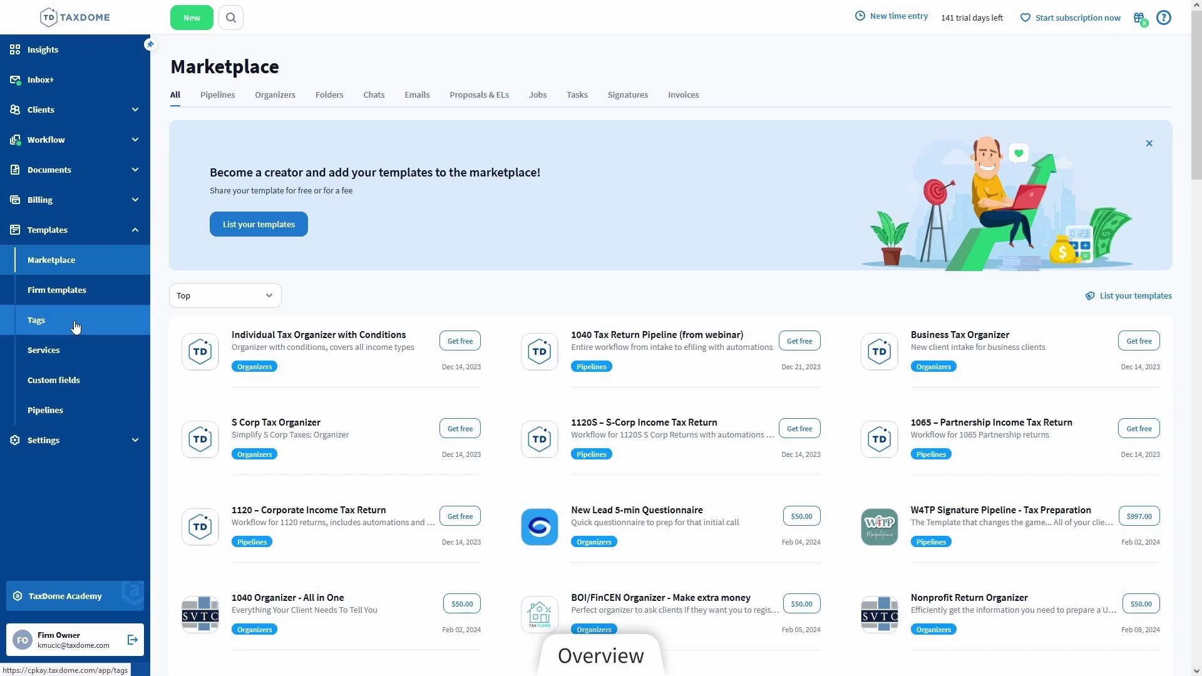
View the list of tags among the templates and the Firm settings page
{"action": "left_click", "coordinate": [76, 327]}
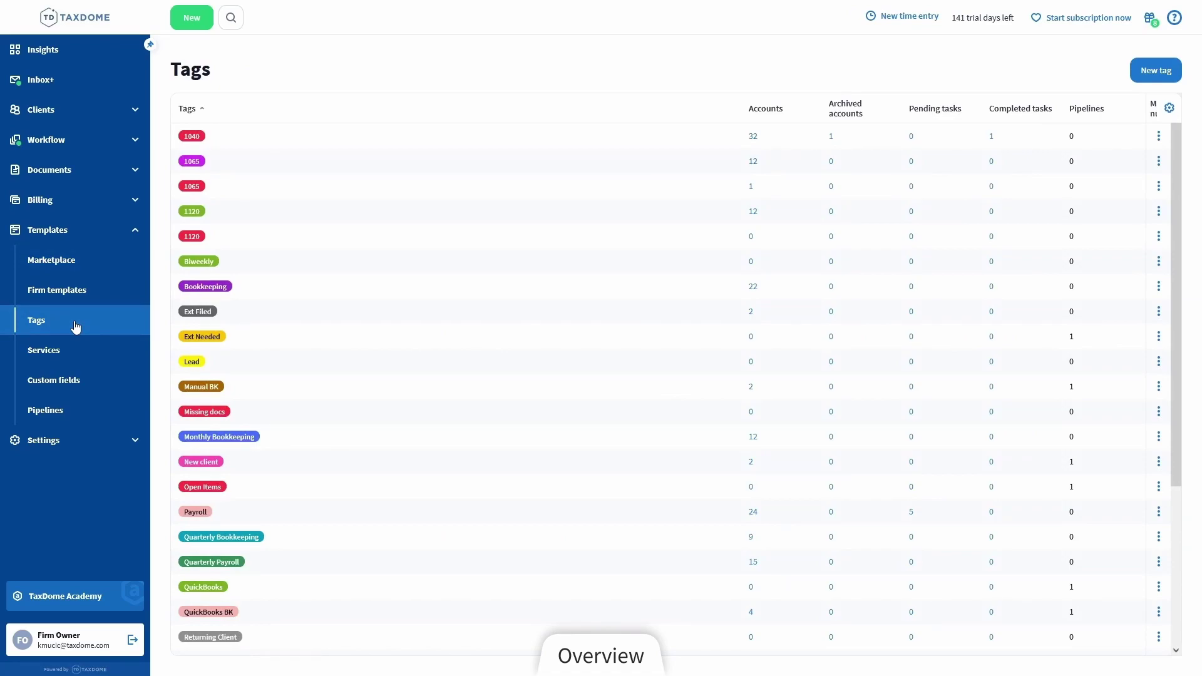
{"action": "left_click", "coordinate": [99, 440]}
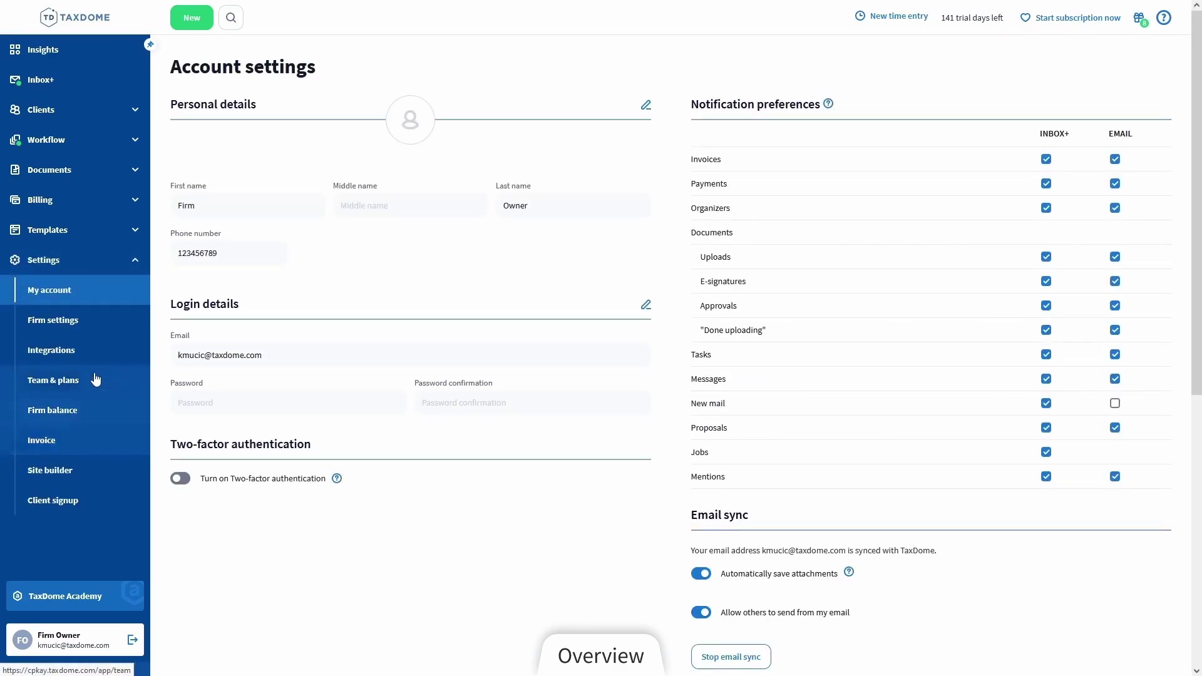
{"action": "left_click", "coordinate": [89, 320]}
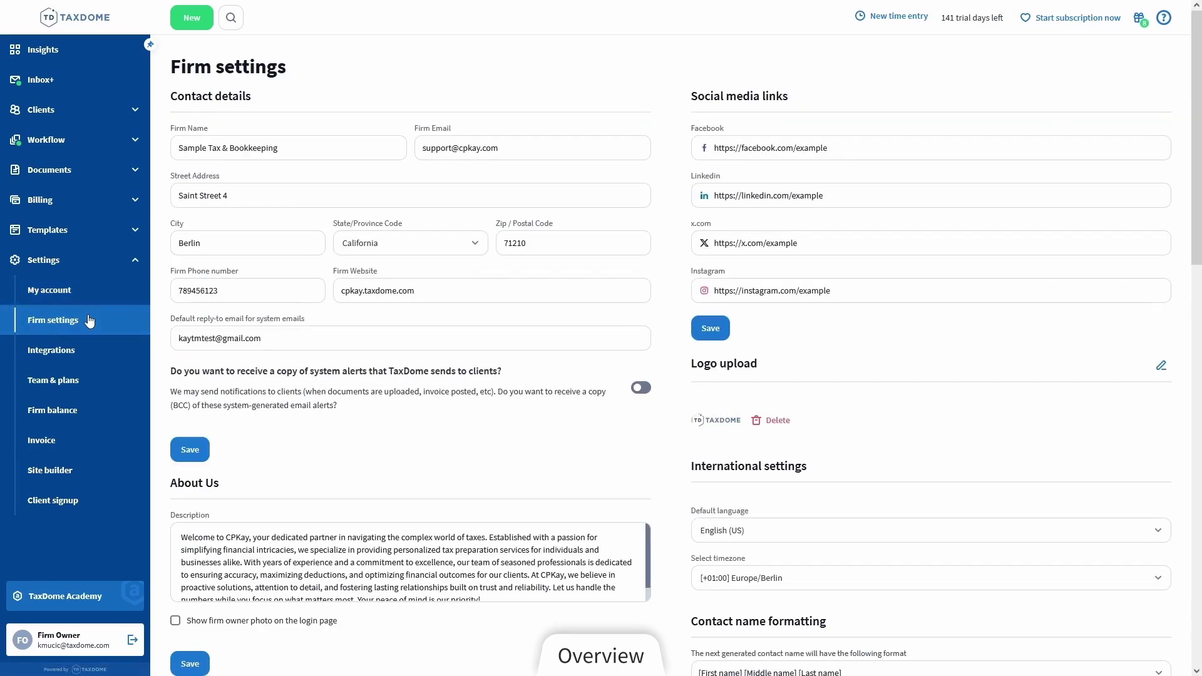
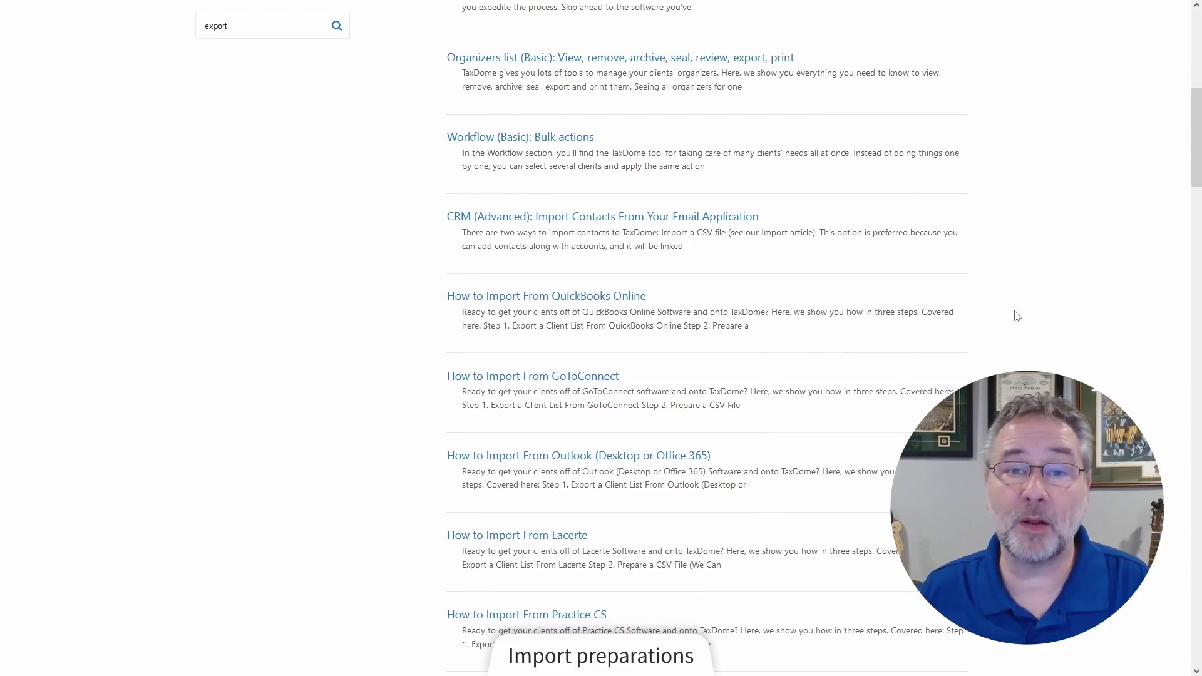
Look through the help articles found for "export" for guides on importing clients from other software
{"action": "scroll", "coordinate": [1017, 300], "scroll_direction": "down", "scroll_amount": 5}
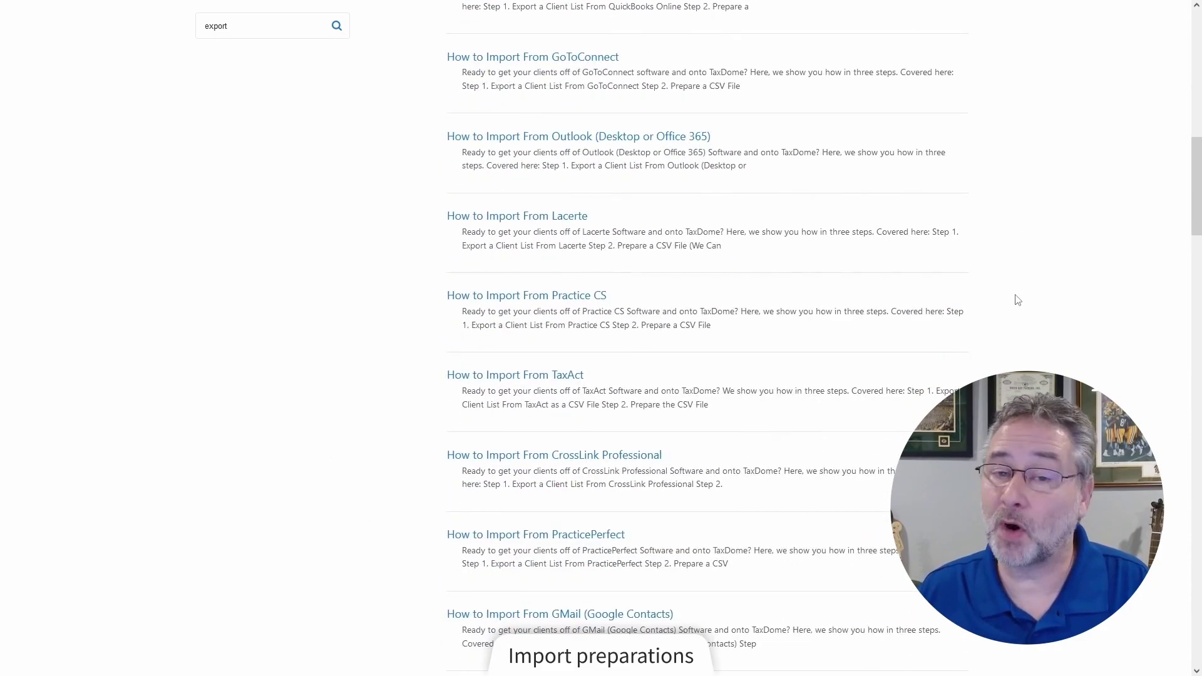
{"action": "scroll", "coordinate": [1017, 300], "scroll_direction": "down", "scroll_amount": 6}
{"action": "scroll", "coordinate": [1018, 300], "scroll_direction": "down", "scroll_amount": 12}
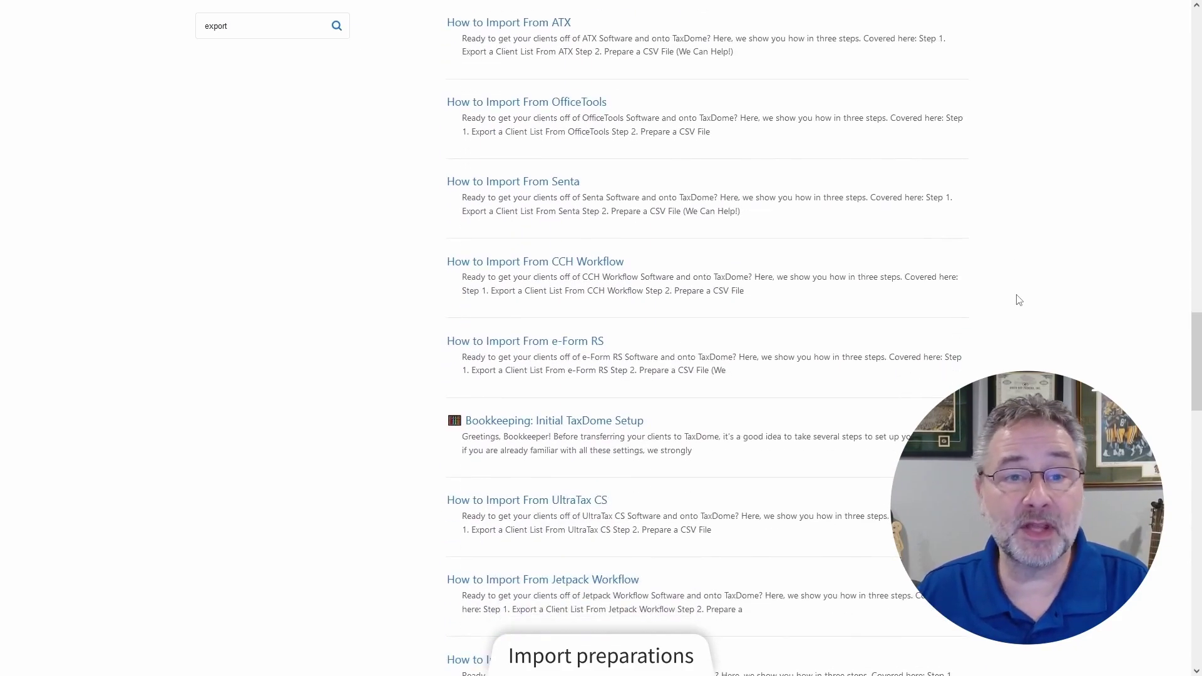
{"action": "scroll", "coordinate": [1018, 299], "scroll_direction": "down", "scroll_amount": 4}
{"action": "scroll", "coordinate": [1019, 300], "scroll_direction": "down", "scroll_amount": 4}
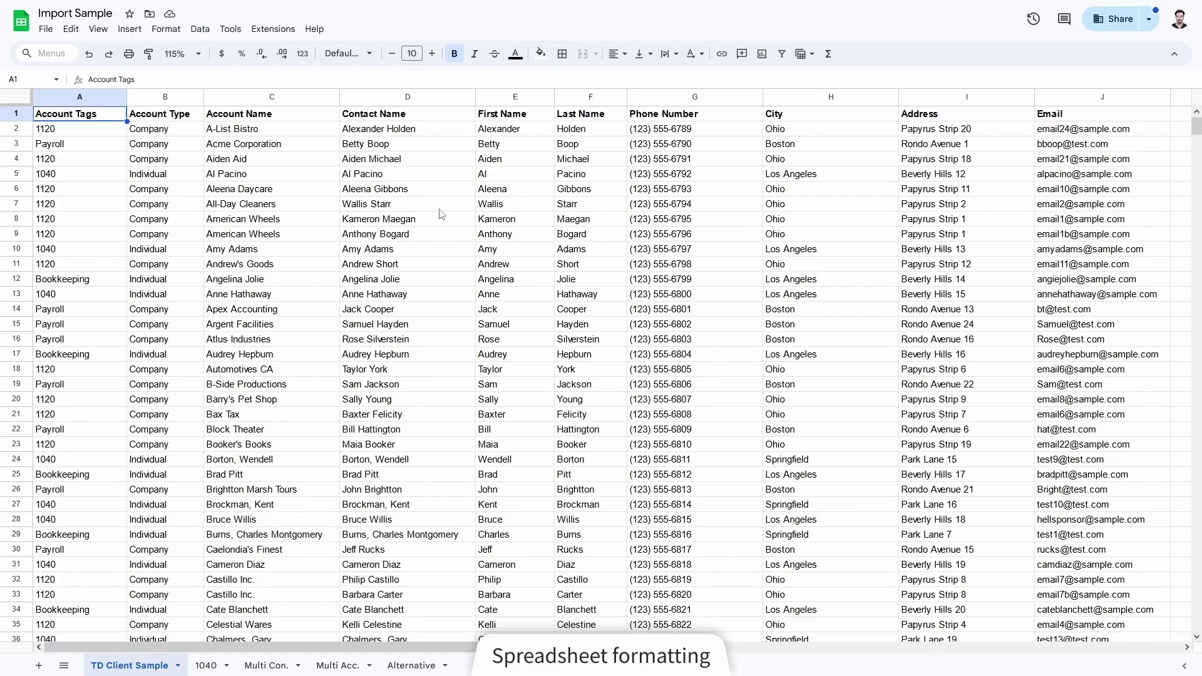
Examine the Account Name and Contact Name columns in the Import Sample Google Sheets file, and look at the import option for accounts in TaxDome
{"action": "left_click", "coordinate": [305, 98]}
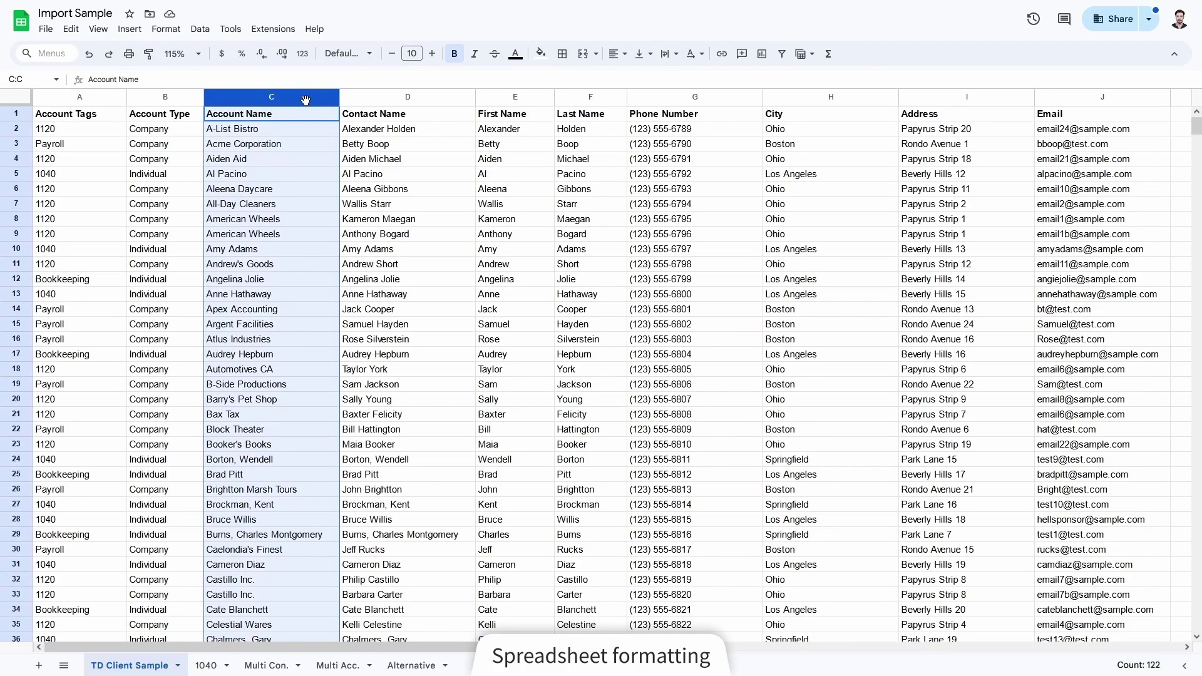
{"action": "left_click", "coordinate": [414, 97]}
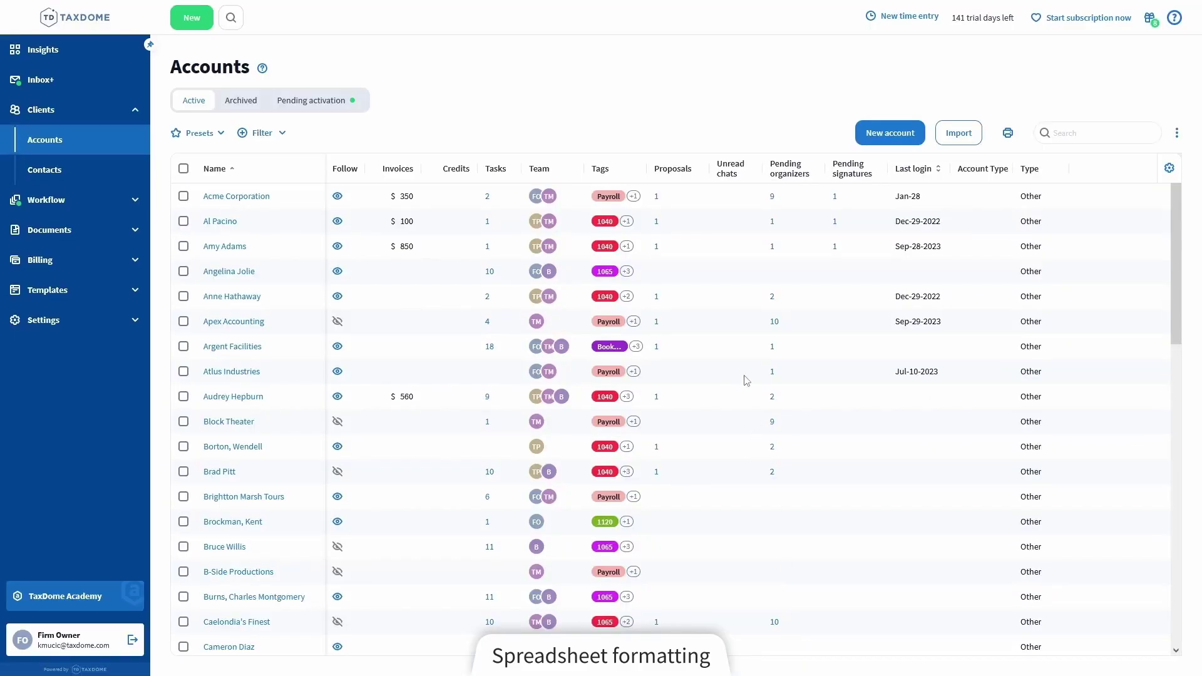
{"action": "left_click", "coordinate": [949, 144]}
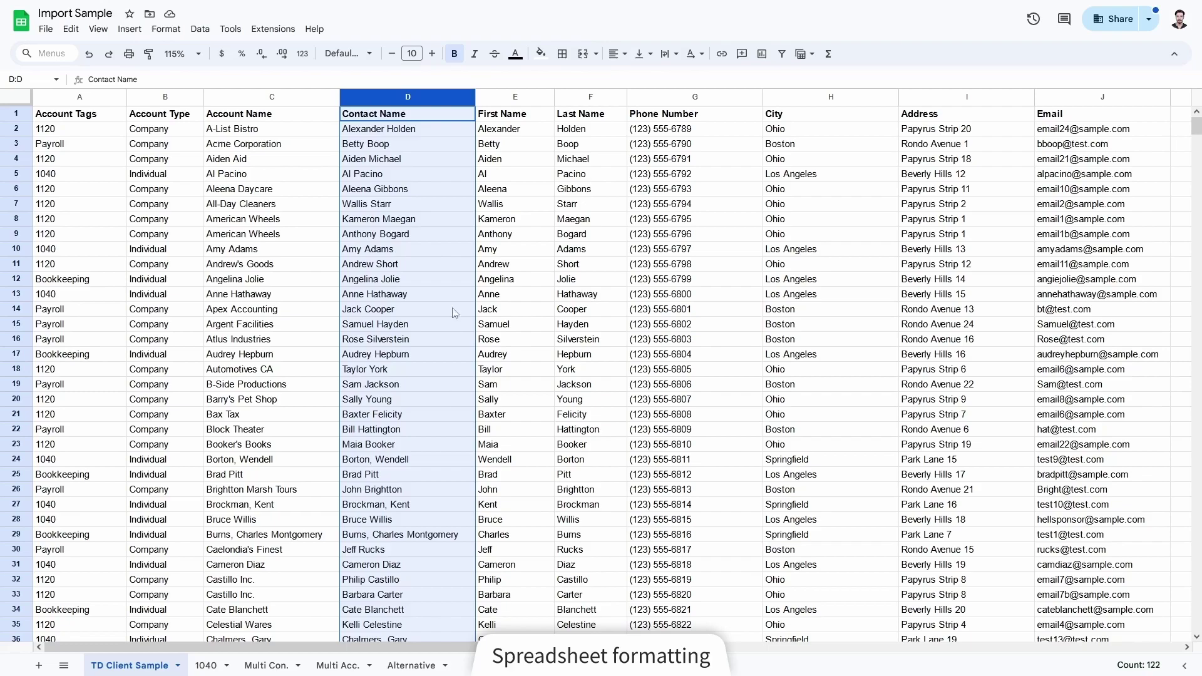
{"action": "left_click", "coordinate": [291, 116]}
{"action": "left_click", "coordinate": [426, 120]}
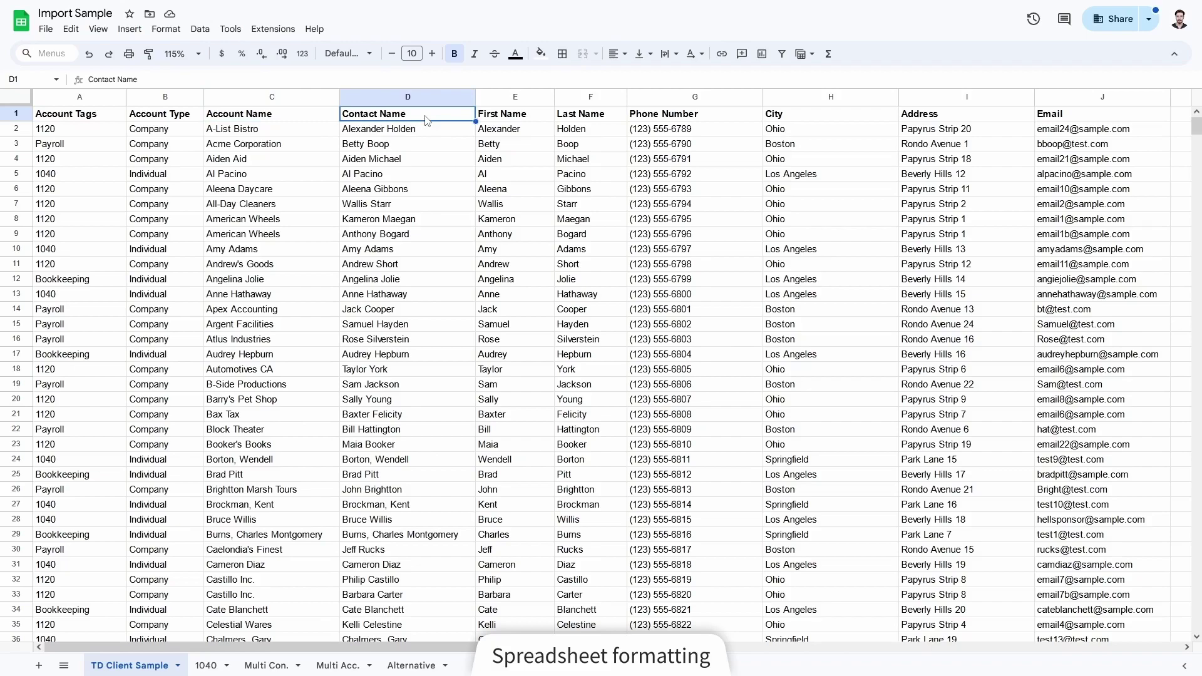
Clear the email addresses in rows 6 to 8 of the Email column on the TD Client Sample sheet
{"action": "left_click", "coordinate": [1113, 96]}
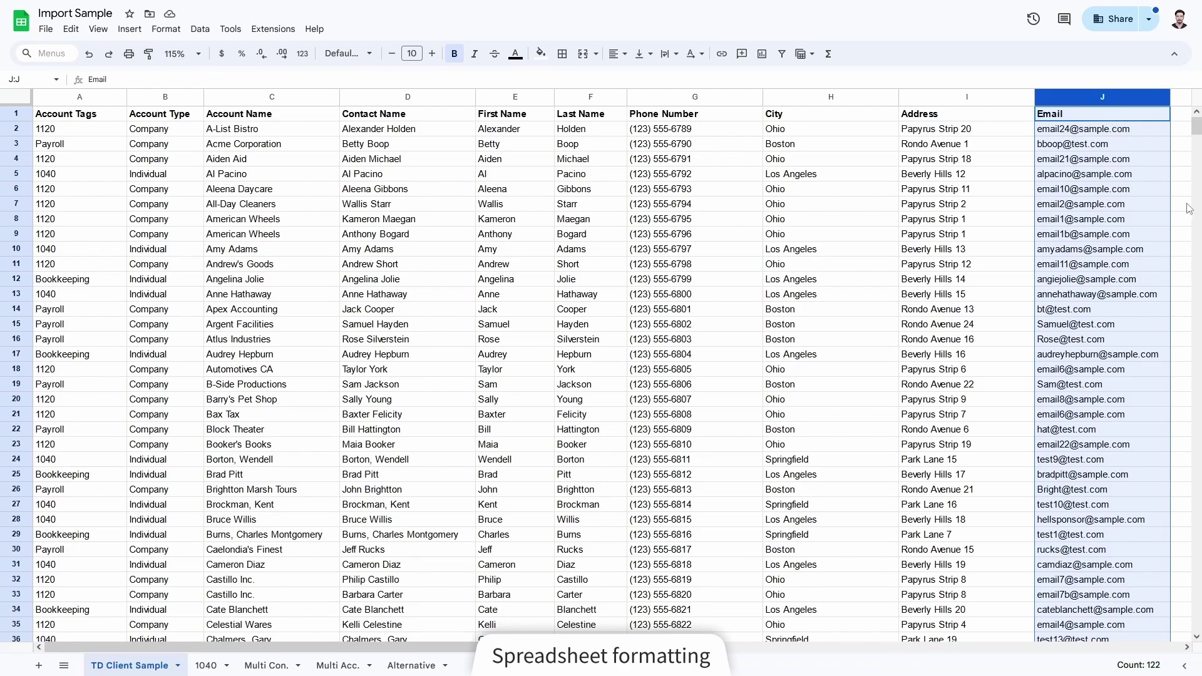
{"action": "left_click", "coordinate": [1146, 193]}
{"action": "key", "text": "Delete"}
{"action": "left_click", "coordinate": [1136, 204]}
{"action": "key", "text": "Delete"}
{"action": "key", "text": "Down"}
{"action": "key", "text": "Delete"}
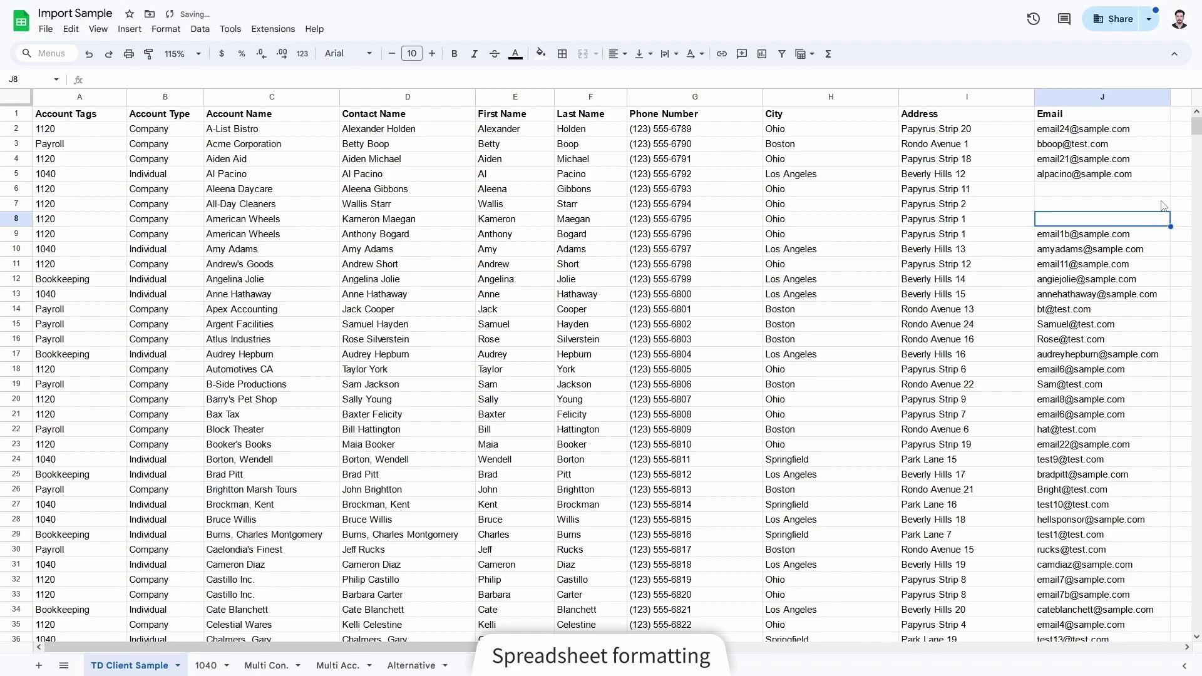
Restore the email addresses of the clients in cells J8, J7 and J6
{"action": "type", "text": "email1@sample.com"}
{"action": "key", "text": "Up"}
{"action": "type", "text": "email2@sample.com"}
{"action": "key", "text": "Up"}
{"action": "type", "text": "email10@sample.com"}
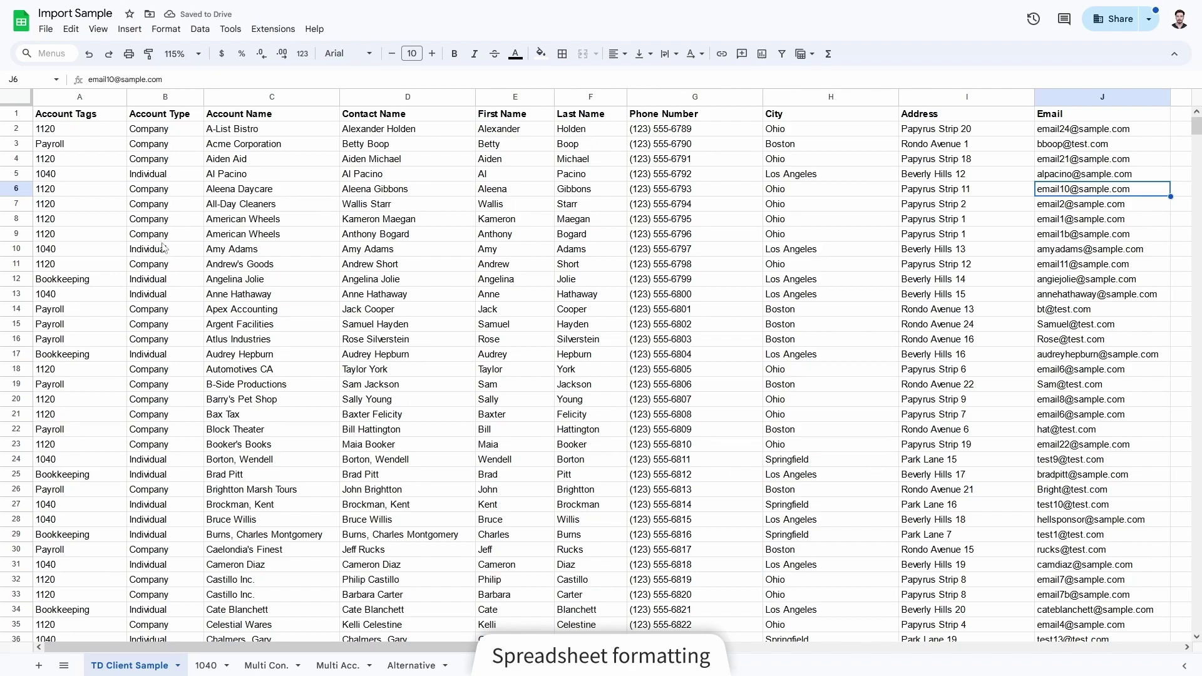
Examine the Account Type and Account Tags columns, including the Company and Individual types and the Bookkeeping tag
{"action": "left_click", "coordinate": [150, 96]}
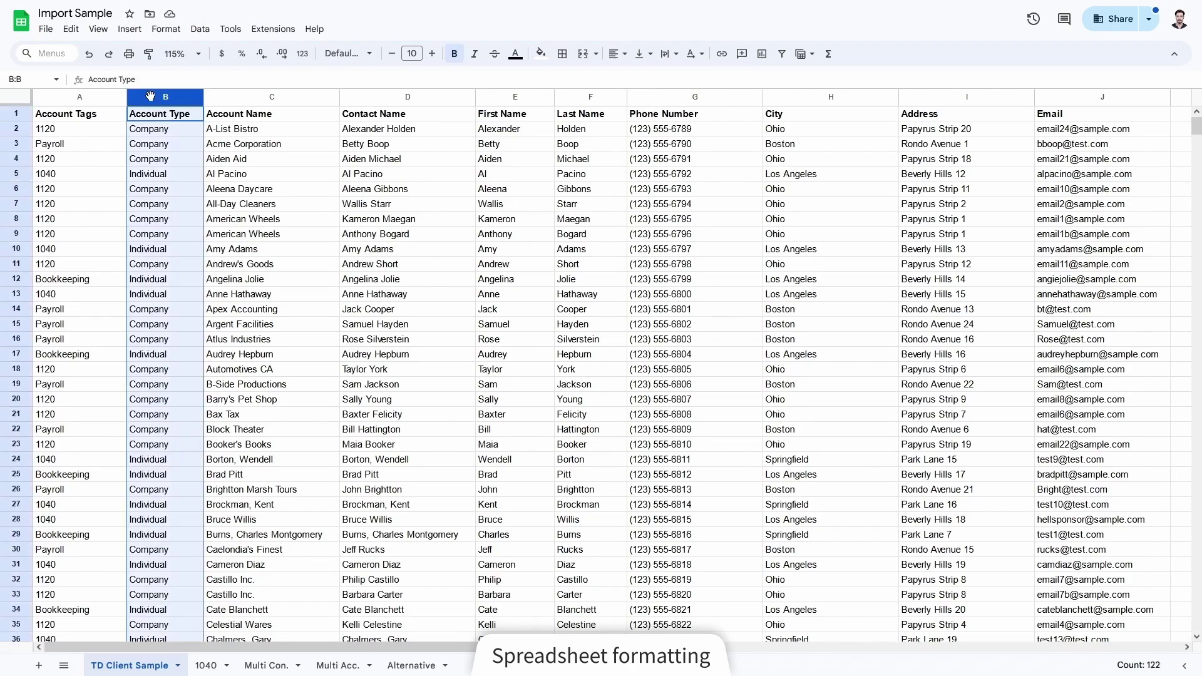
{"action": "left_click", "coordinate": [89, 98]}
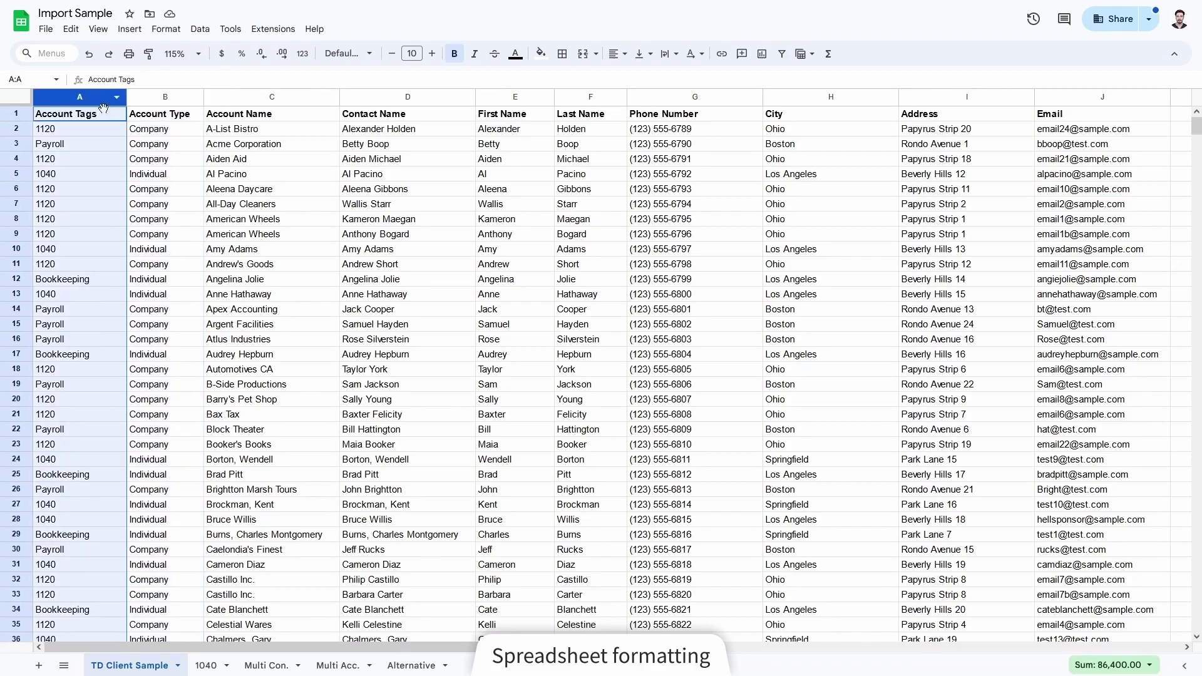
{"action": "left_click", "coordinate": [190, 119]}
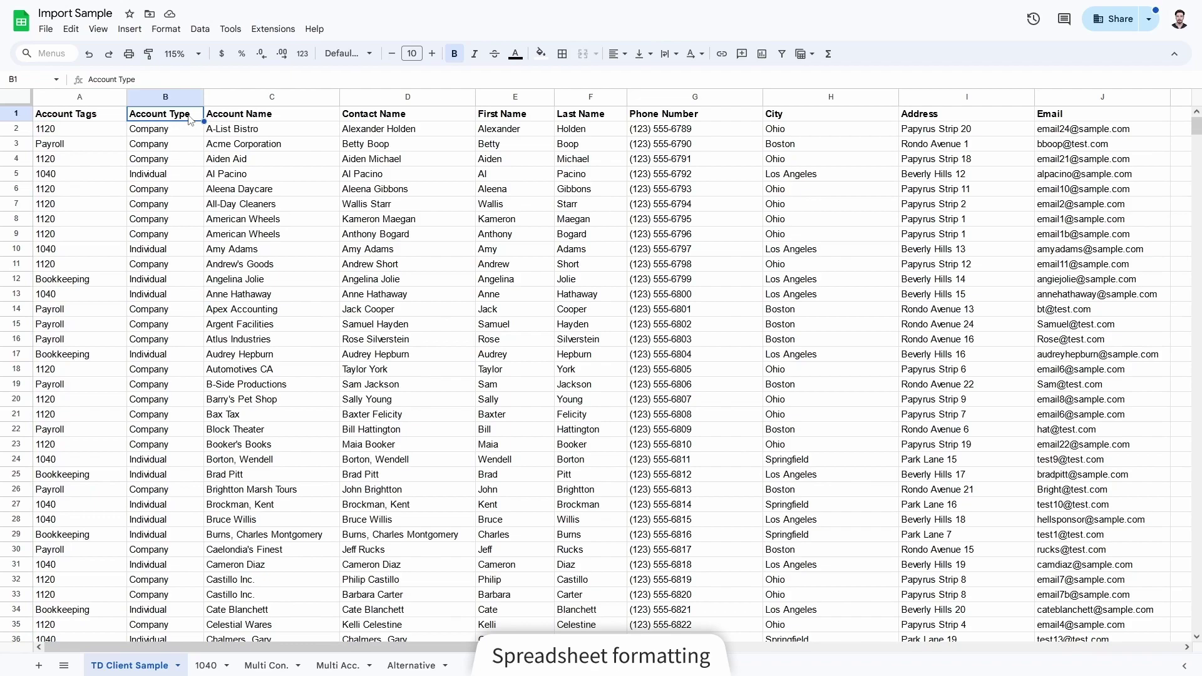
{"action": "left_click", "coordinate": [153, 193]}
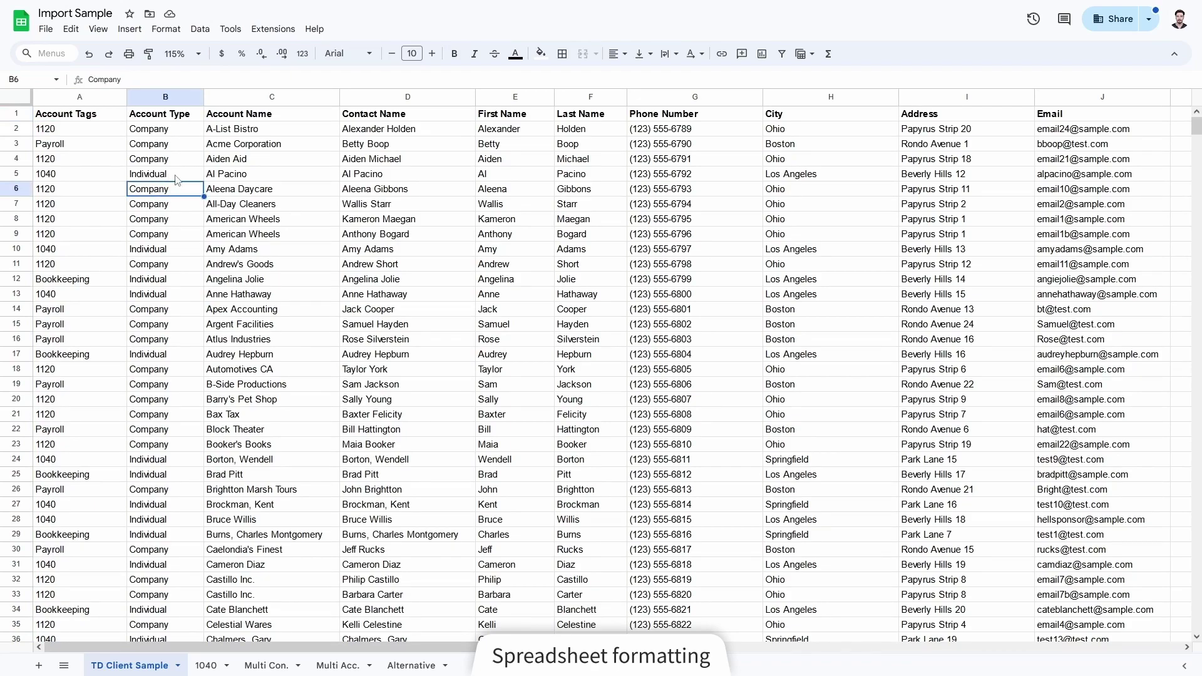
{"action": "left_click", "coordinate": [169, 176]}
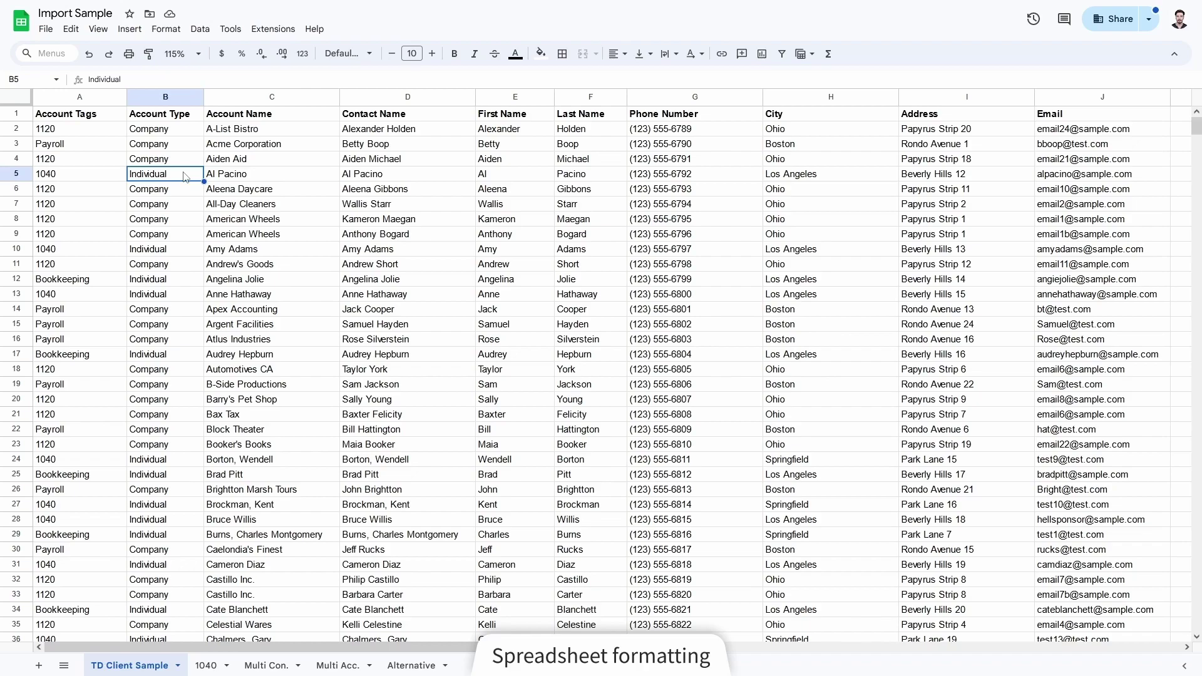
{"action": "left_click", "coordinate": [94, 118]}
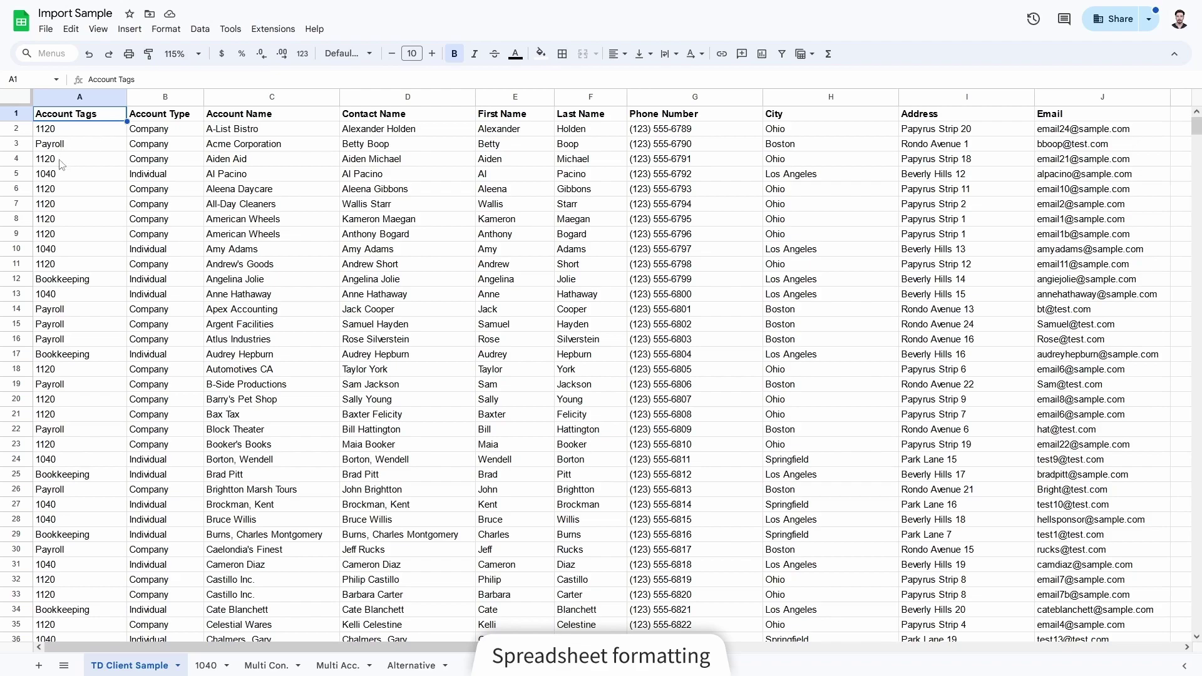
{"action": "left_click", "coordinate": [64, 180]}
{"action": "left_click", "coordinate": [64, 283]}
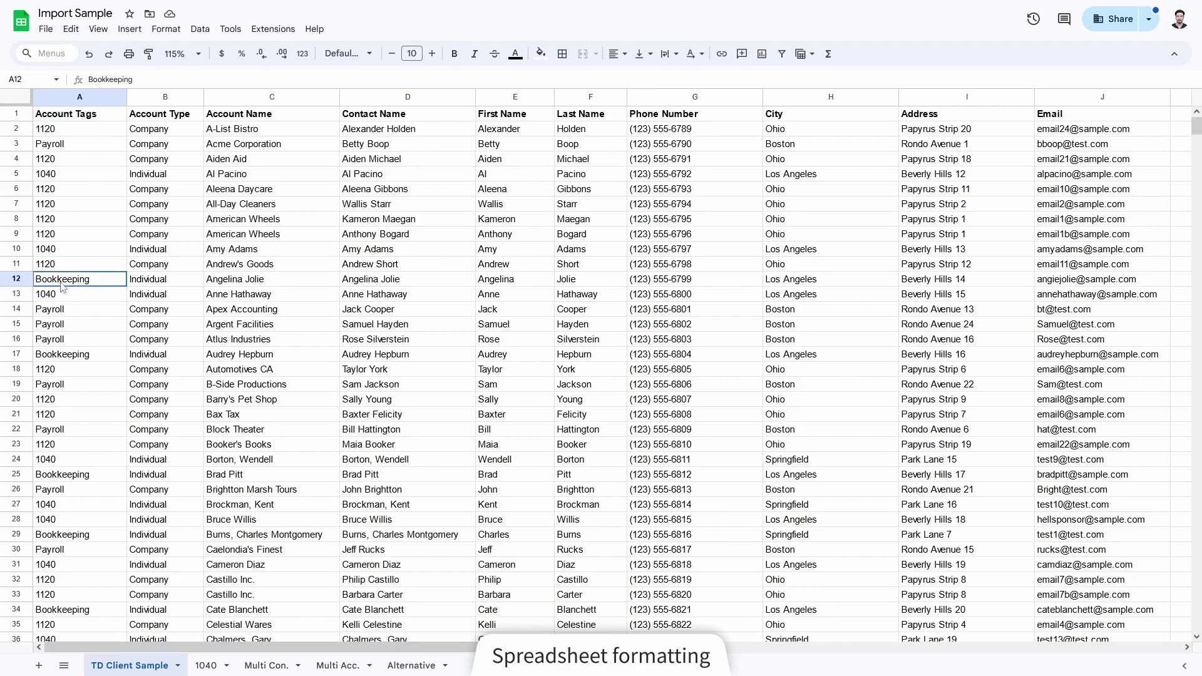
Change the account tag of Apex Accounting in cell A14 to Weekly Payroll
{"action": "left_click", "coordinate": [70, 316]}
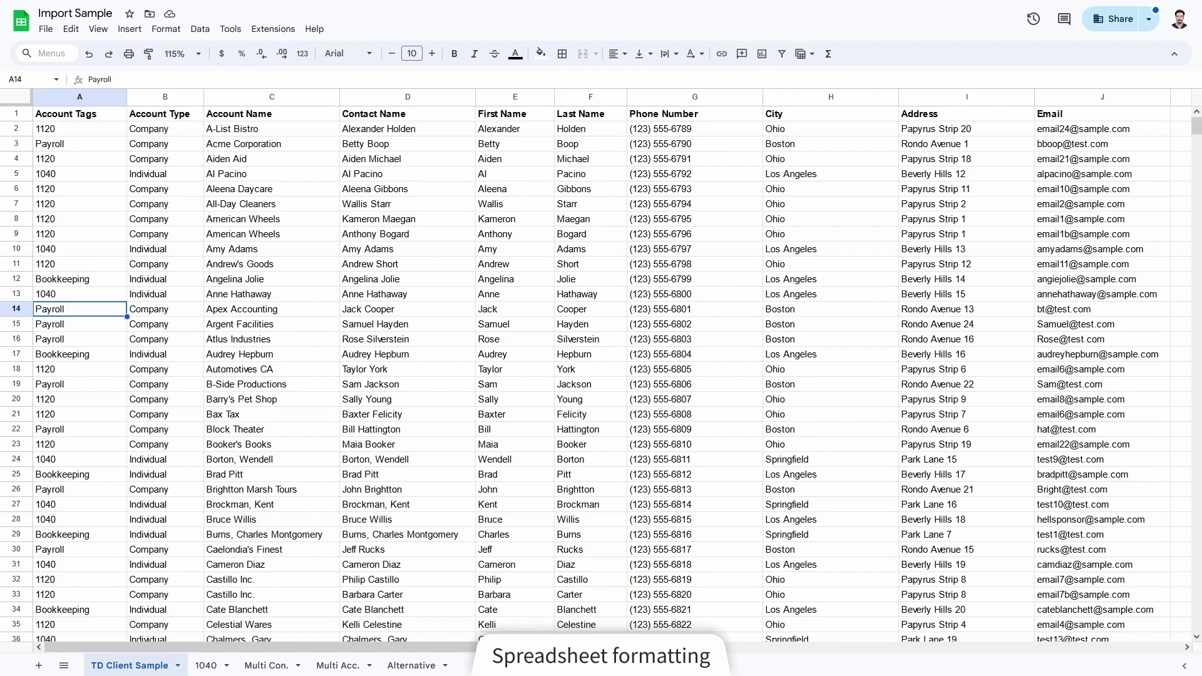
{"action": "double_click", "coordinate": [72, 311]}
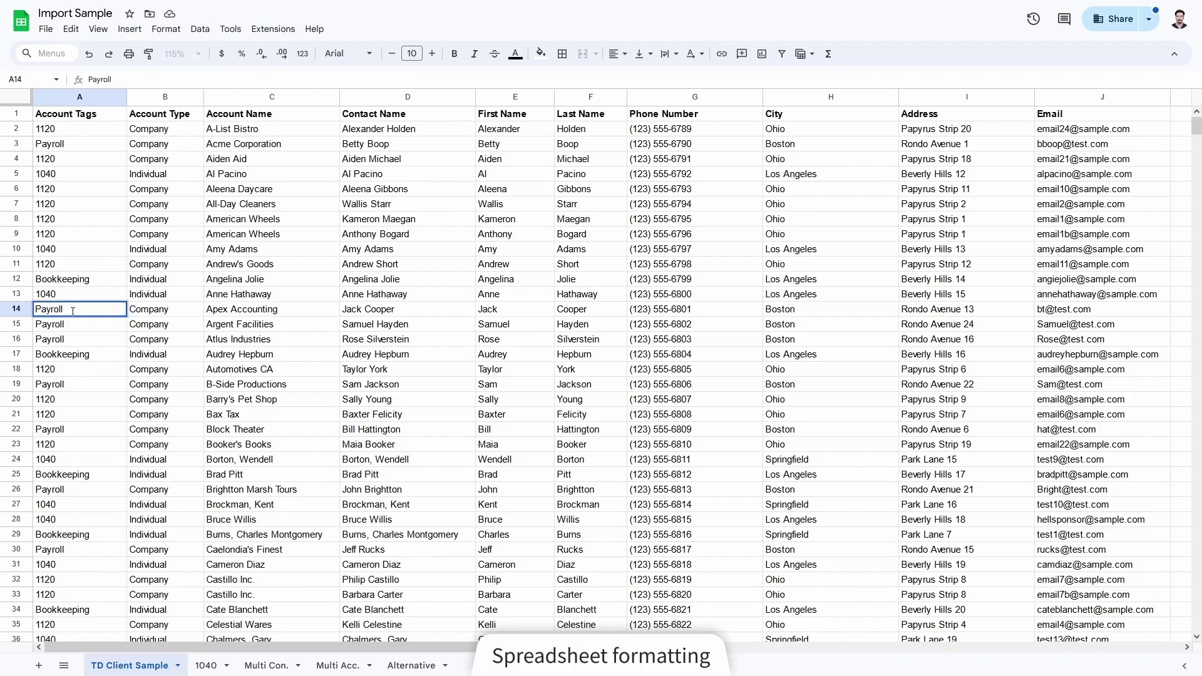
{"action": "type", "text": "Weekly"}
{"action": "key", "text": "Return"}
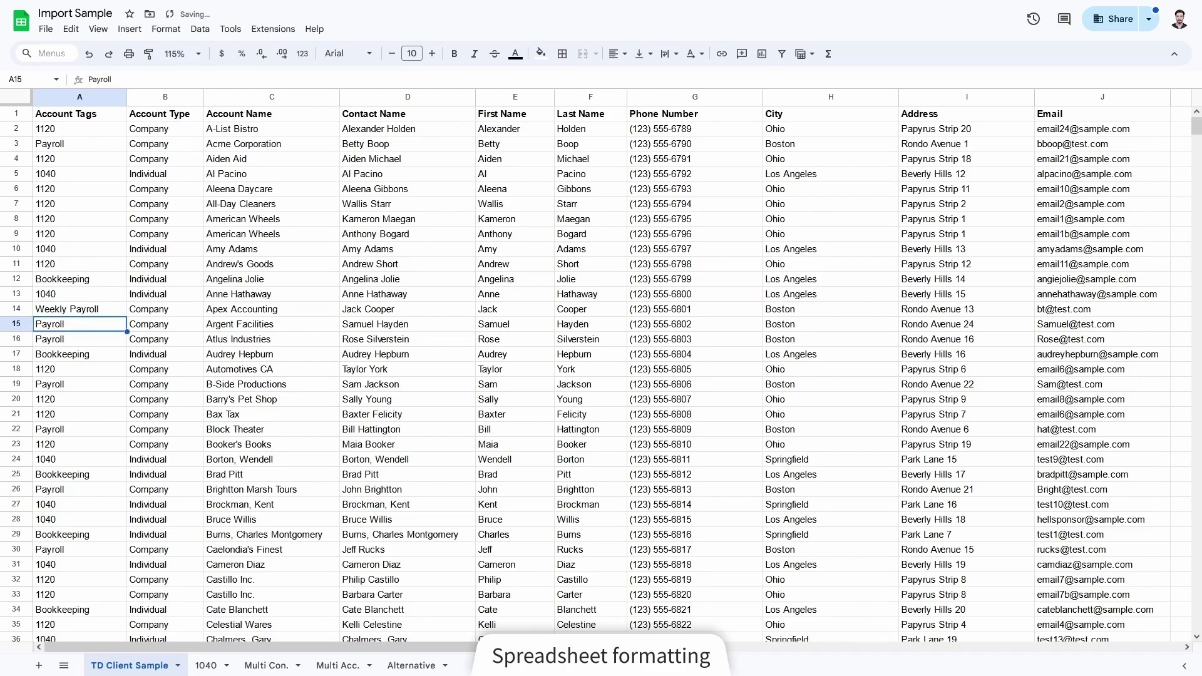
{"action": "left_click", "coordinate": [111, 313]}
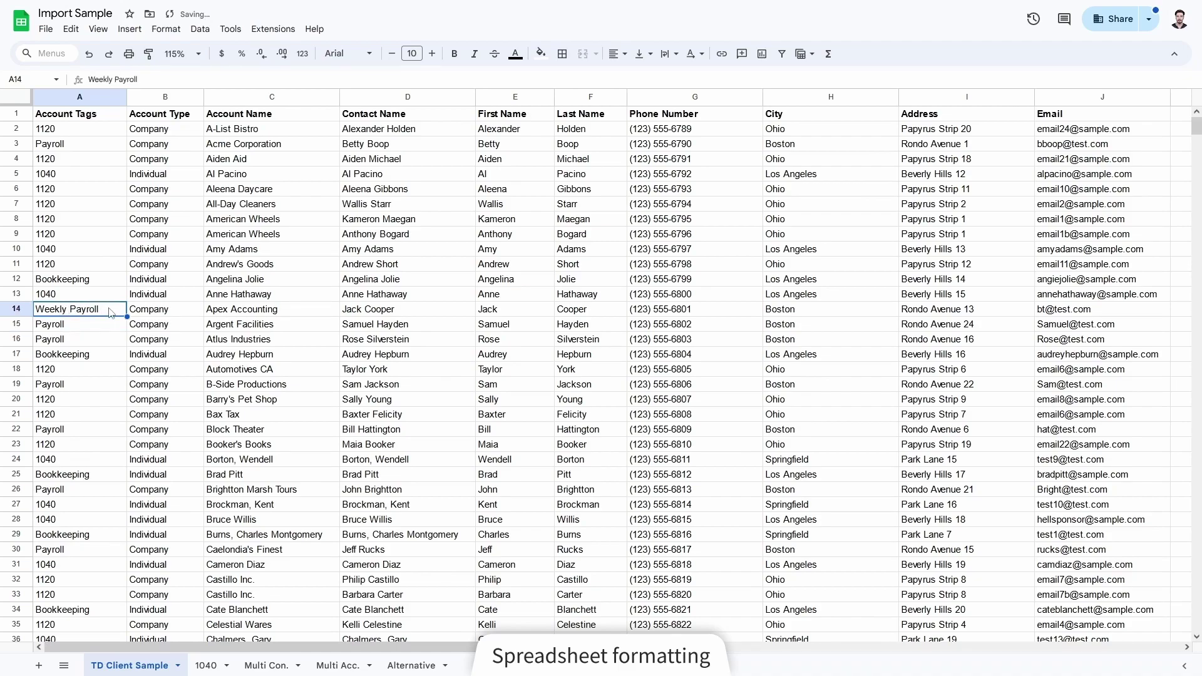
Add the tags Payroll and Bookkeeping after 1040 in cell A13, separated by commas
{"action": "left_click", "coordinate": [64, 296]}
{"action": "double_click", "coordinate": [65, 296]}
{"action": "type", "text": ","}
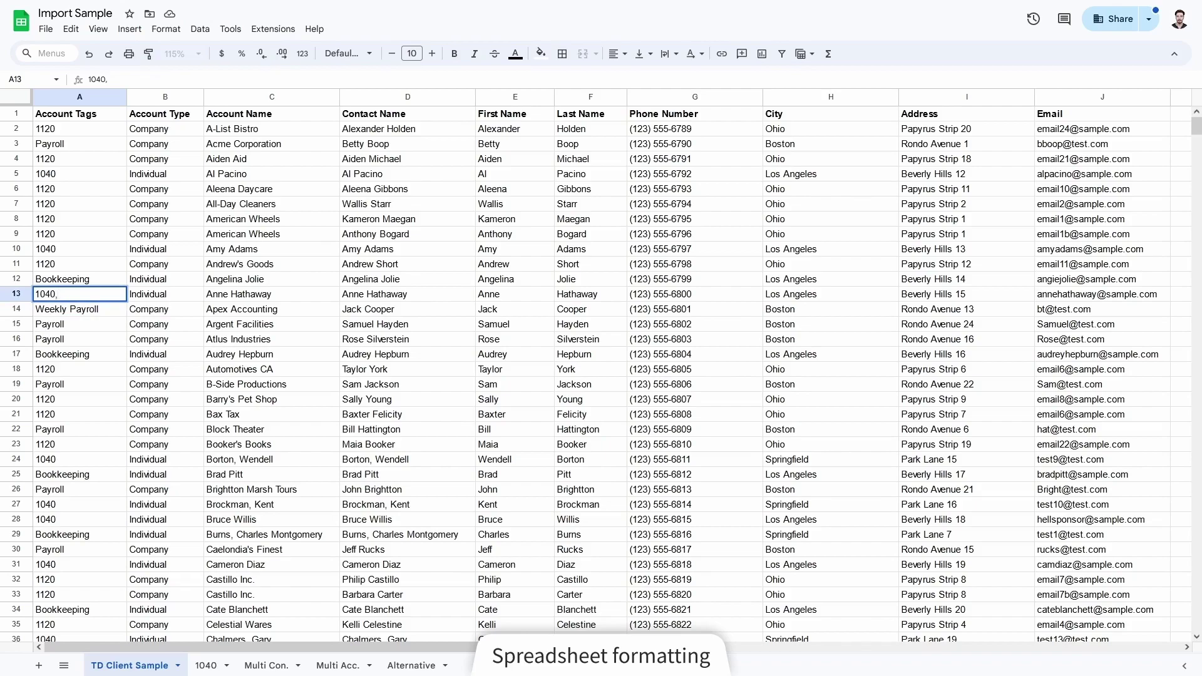
{"action": "type", "text": " Payroll, Bookkeeping"}
{"action": "key", "text": "Return"}
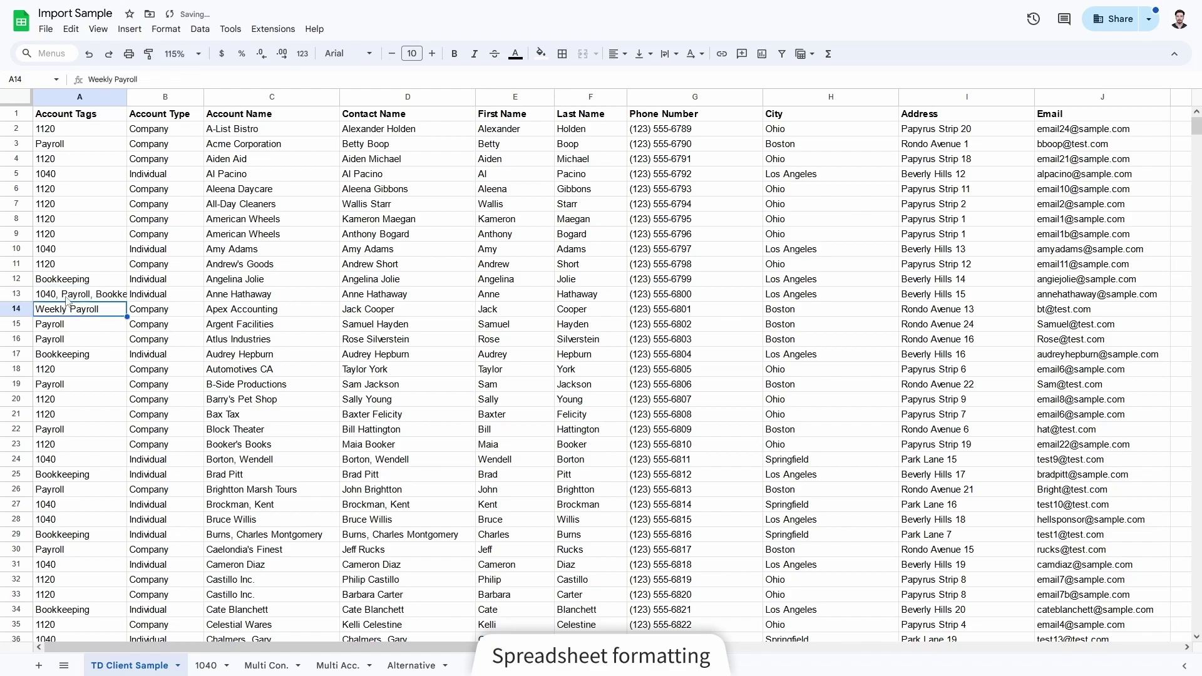
{"action": "left_click", "coordinate": [113, 290]}
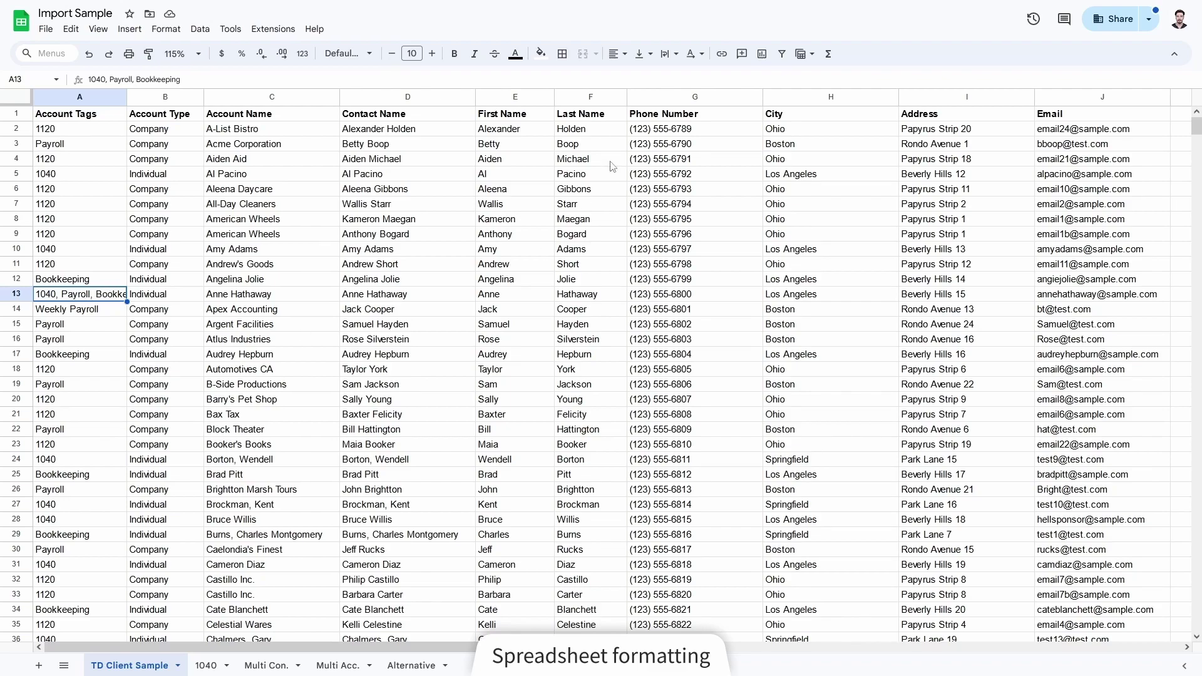
Review the name and phone columns, comparing account columns A to C with contact columns D to J and their headers
{"action": "left_click", "coordinate": [519, 99]}
{"action": "left_click", "coordinate": [578, 99]}
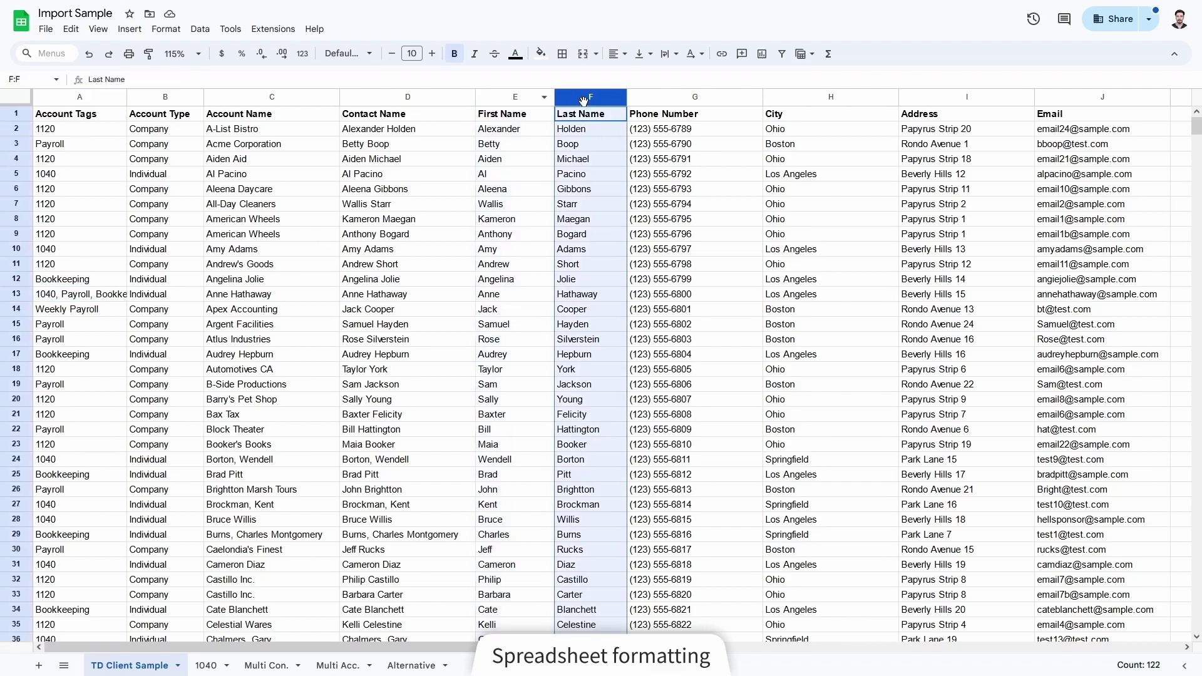
{"action": "left_click", "coordinate": [644, 99]}
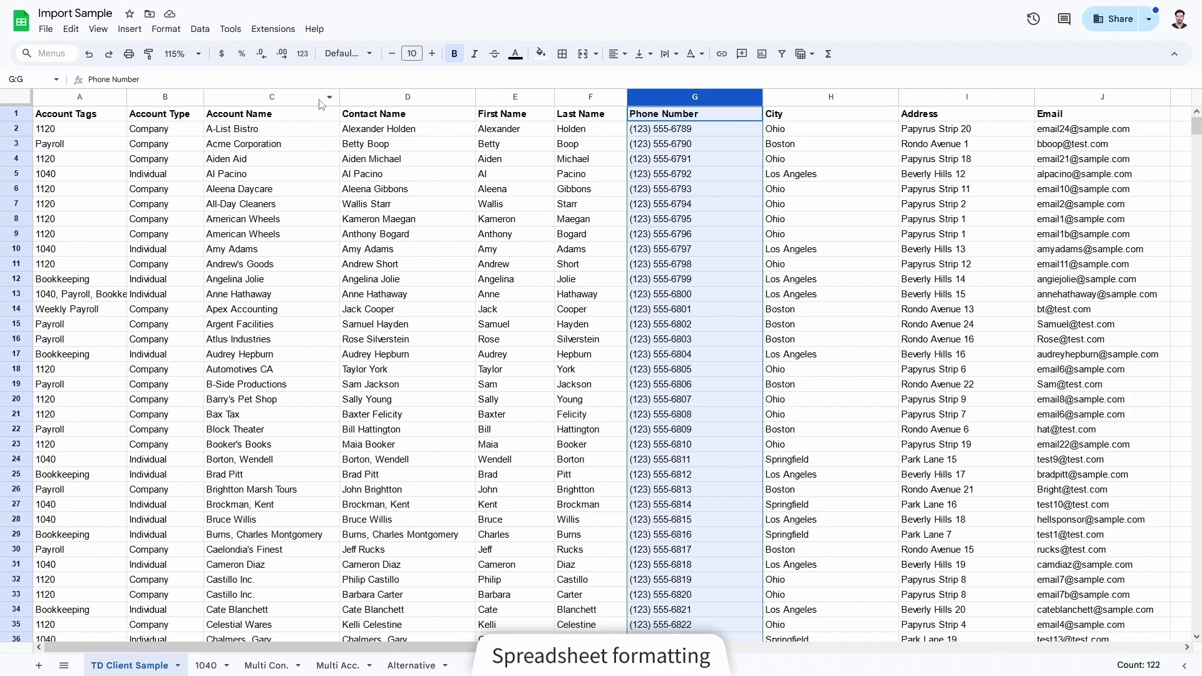
{"action": "left_click_drag", "start_coordinate": [288, 97], "coordinate": [110, 97]}
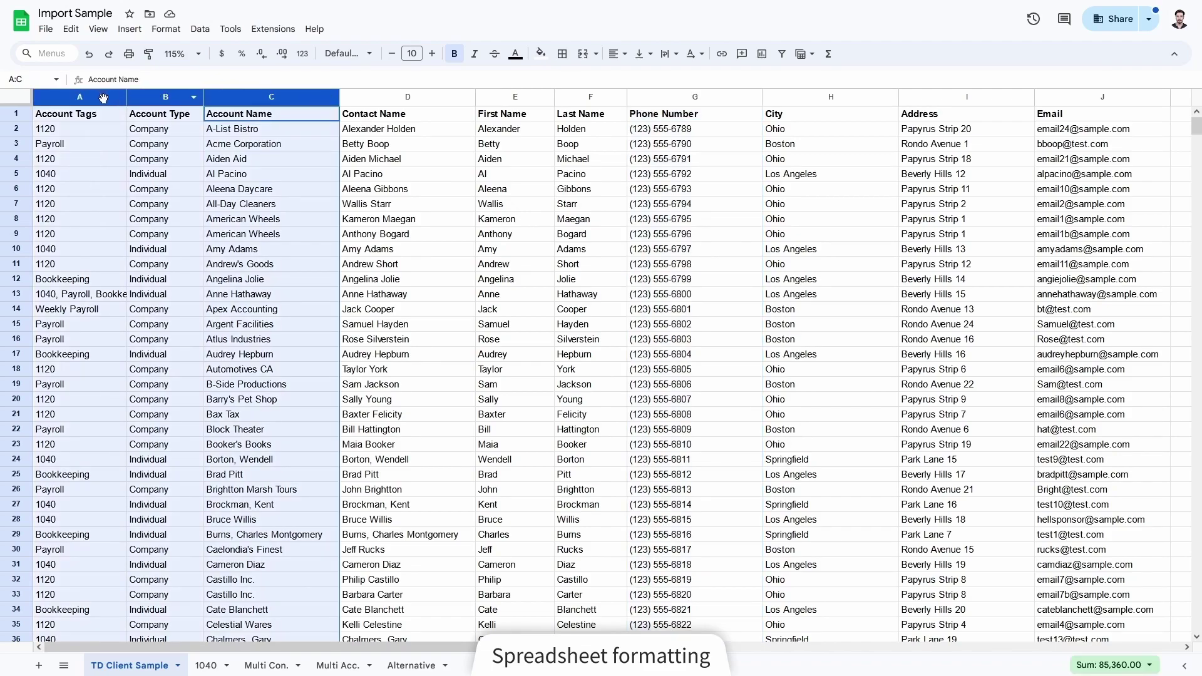
{"action": "left_click_drag", "start_coordinate": [380, 102], "coordinate": [1049, 103]}
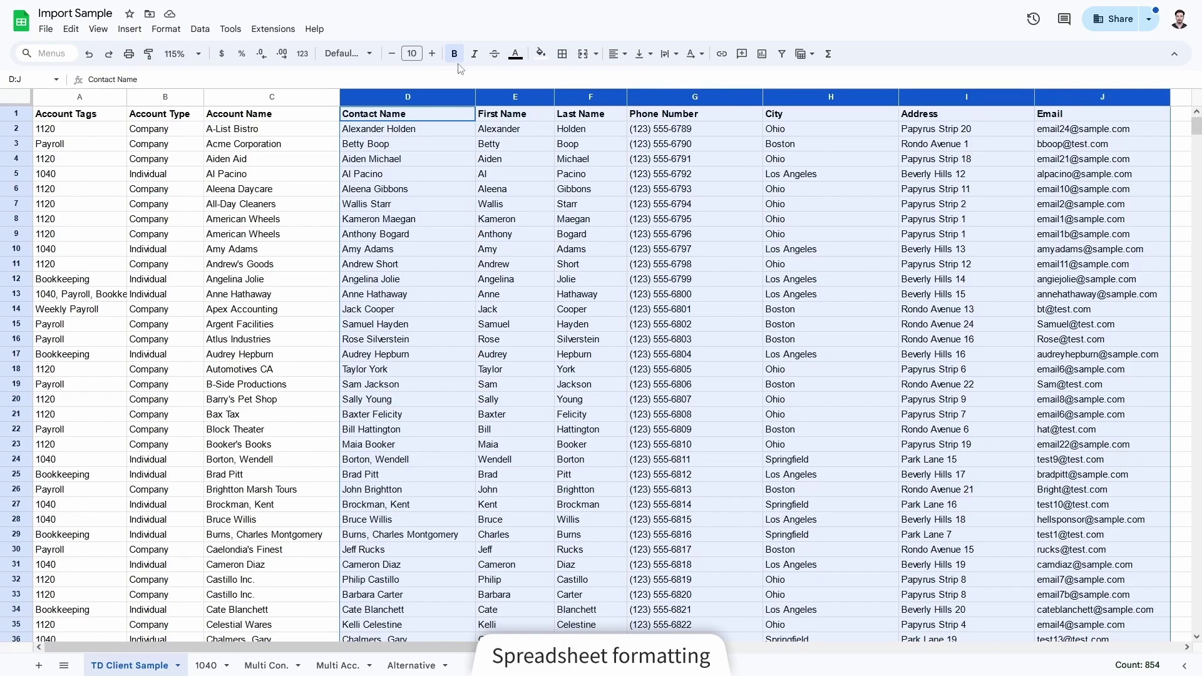
{"action": "left_click", "coordinate": [235, 117]}
{"action": "left_click", "coordinate": [388, 120]}
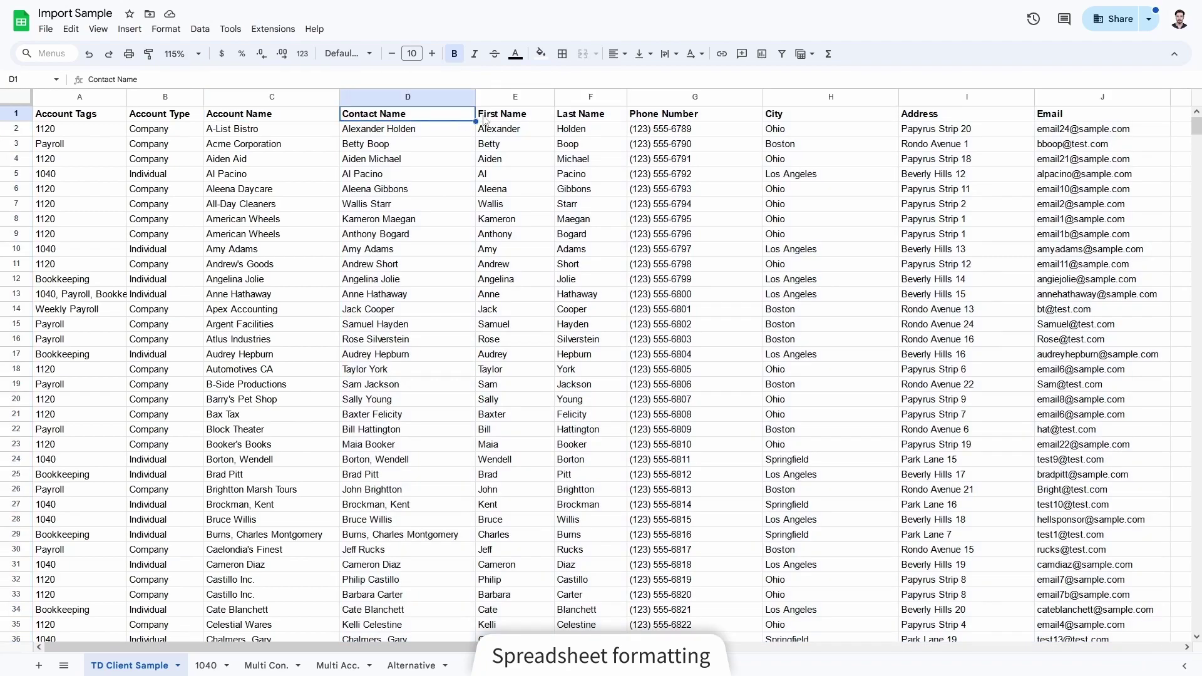
{"action": "left_click", "coordinate": [489, 120]}
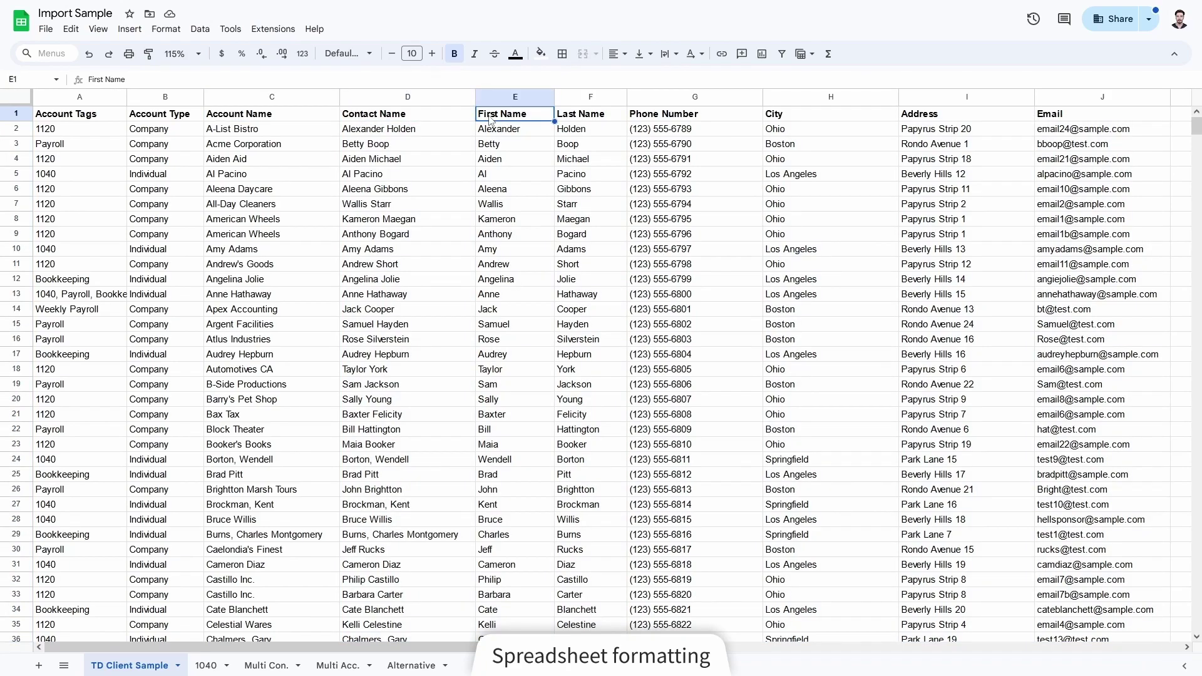
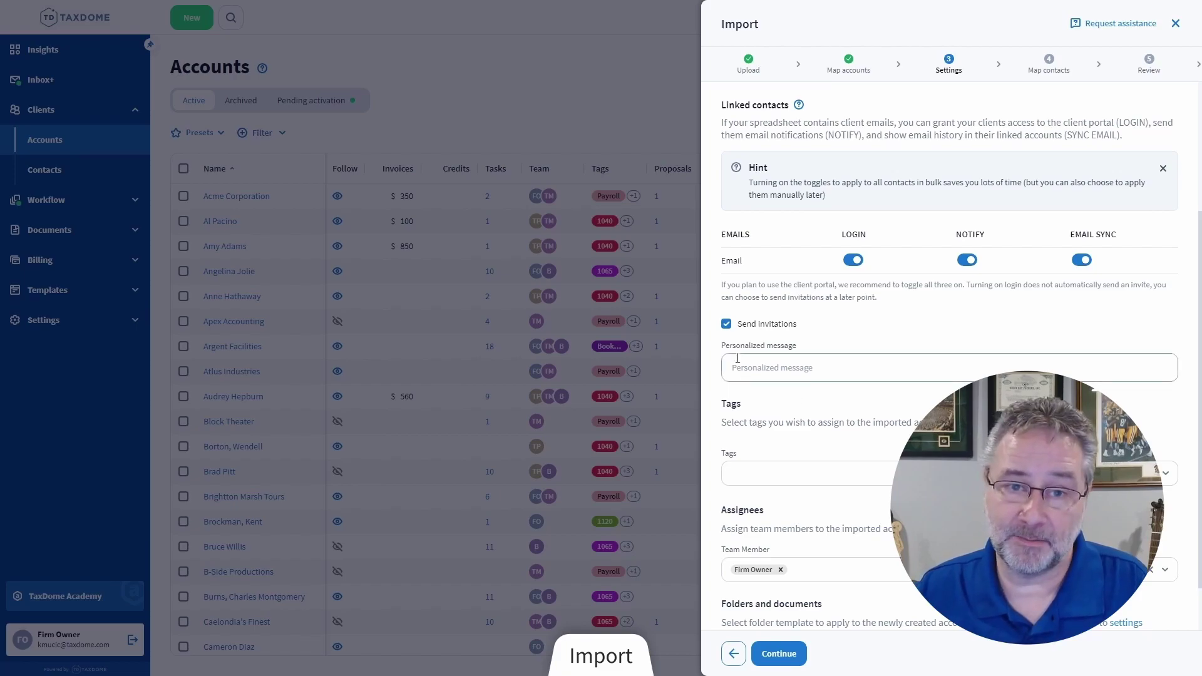
Turn off Send invitations in the TaxDome import settings and look through the tags available for the imported accounts
{"action": "left_click", "coordinate": [726, 324]}
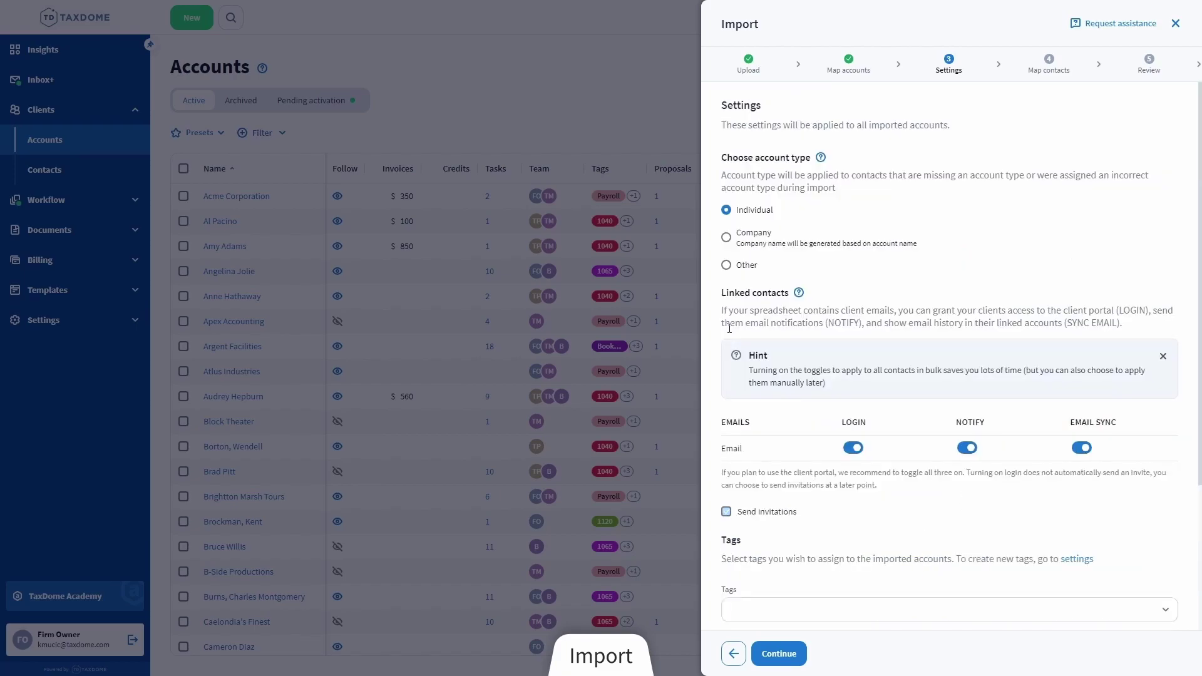
{"action": "scroll", "coordinate": [760, 401], "scroll_direction": "down", "scroll_amount": 3}
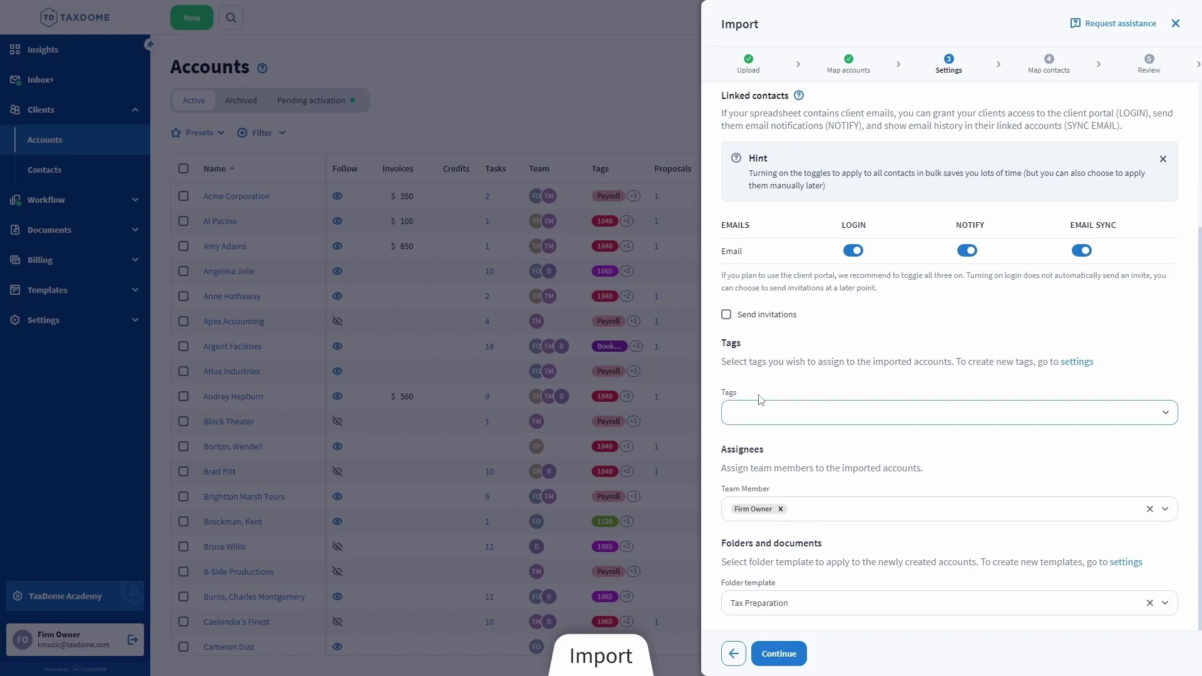
{"action": "left_click", "coordinate": [786, 418]}
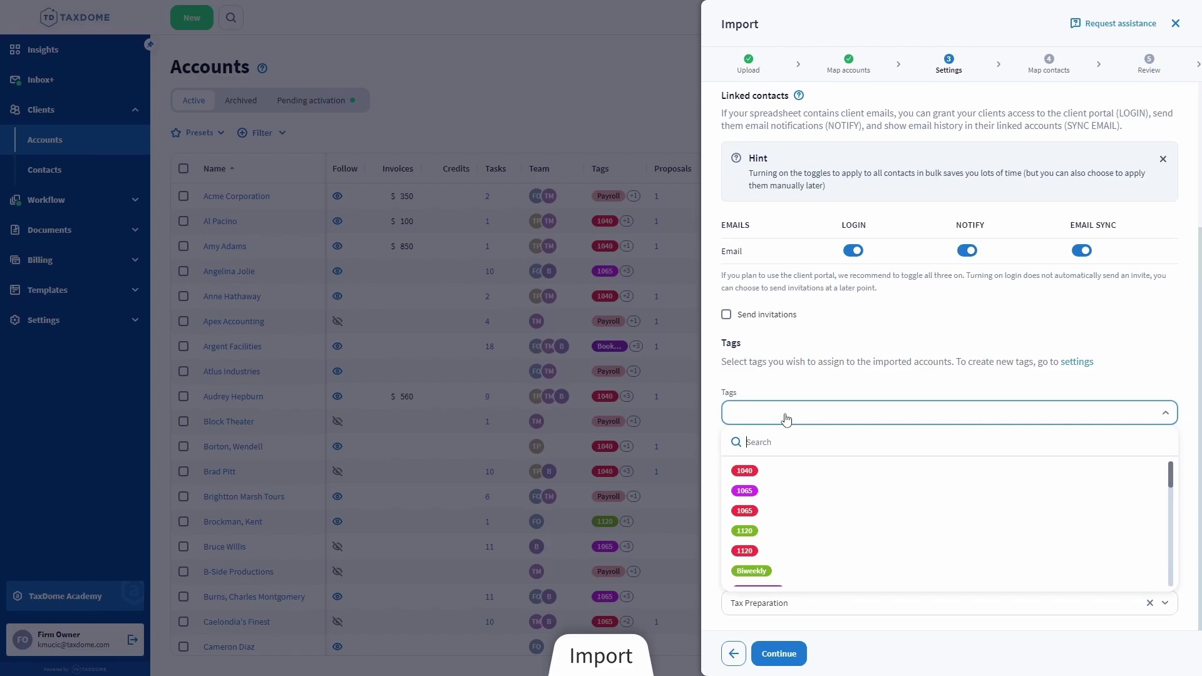
{"action": "left_click", "coordinate": [878, 413]}
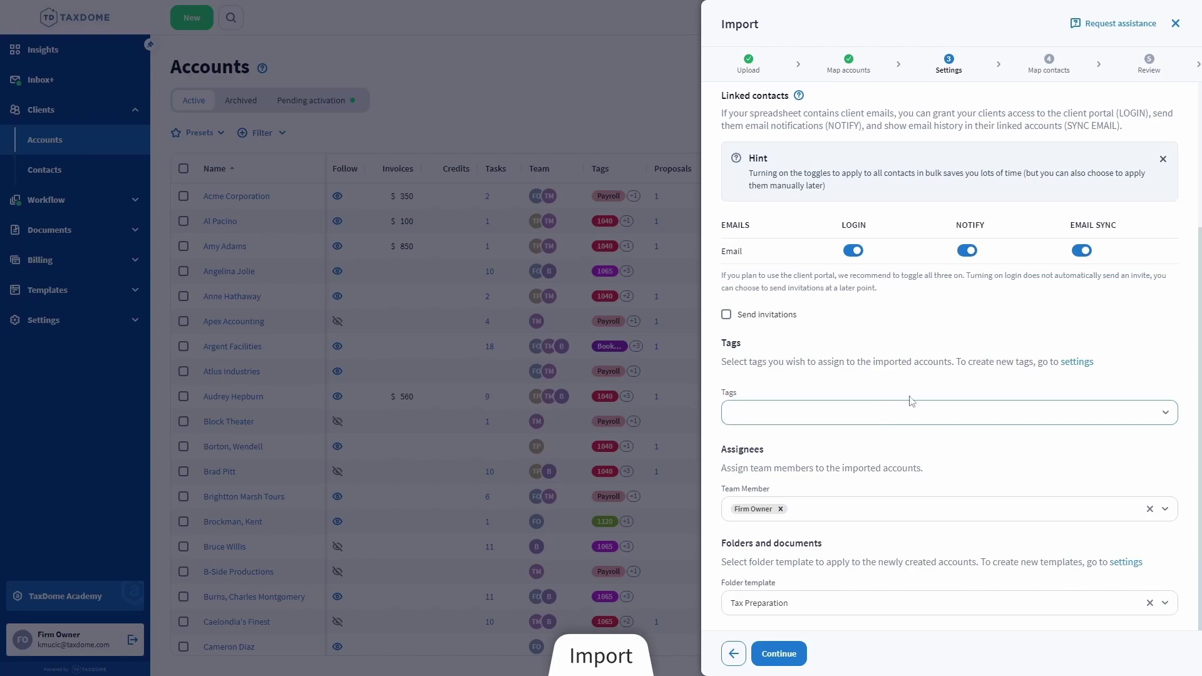
Try assigning Tax Preparer as an additional team member for the imported accounts, and remove that assignee again
{"action": "left_click", "coordinate": [864, 518]}
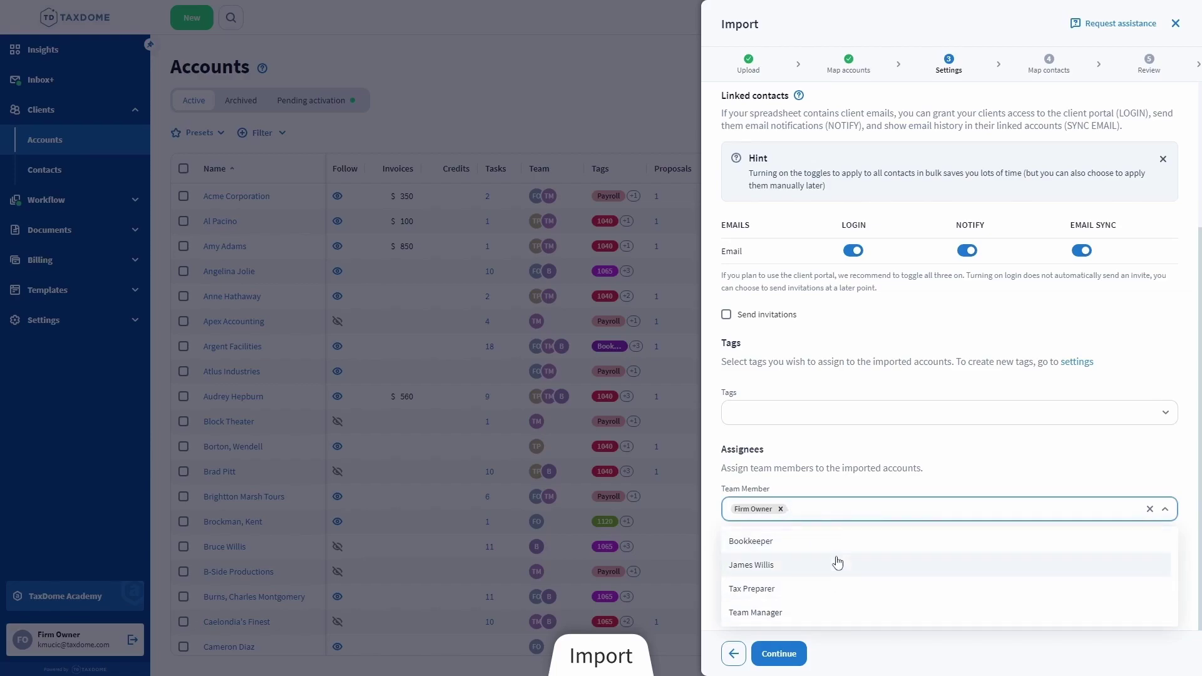
{"action": "scroll", "coordinate": [838, 593], "scroll_direction": "up", "scroll_amount": 3}
{"action": "scroll", "coordinate": [838, 593], "scroll_direction": "down", "scroll_amount": 3}
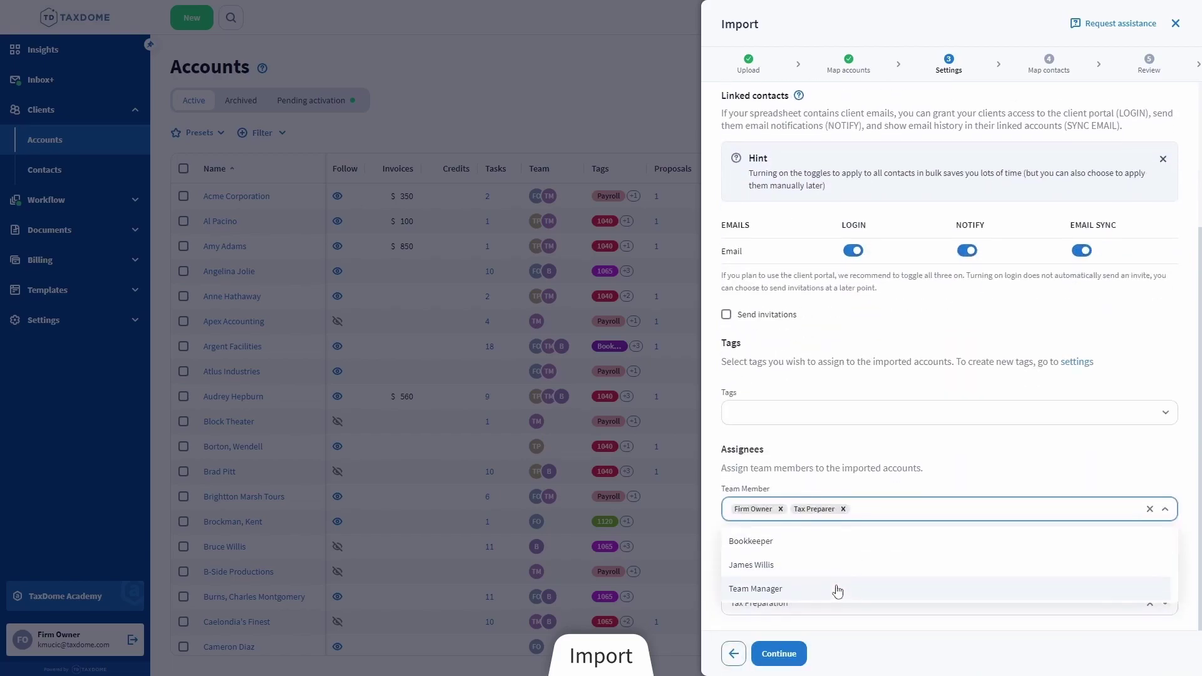
{"action": "left_click", "coordinate": [842, 509]}
{"action": "scroll", "coordinate": [839, 514], "scroll_direction": "down", "scroll_amount": 3}
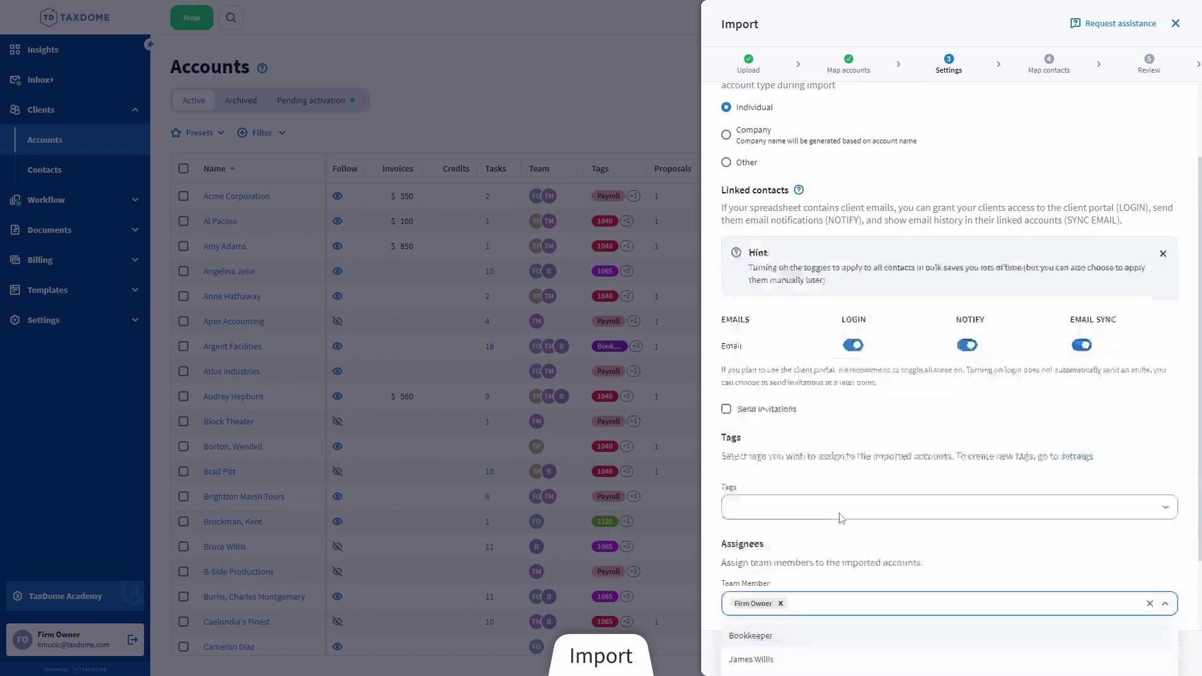
{"action": "left_click", "coordinate": [841, 495]}
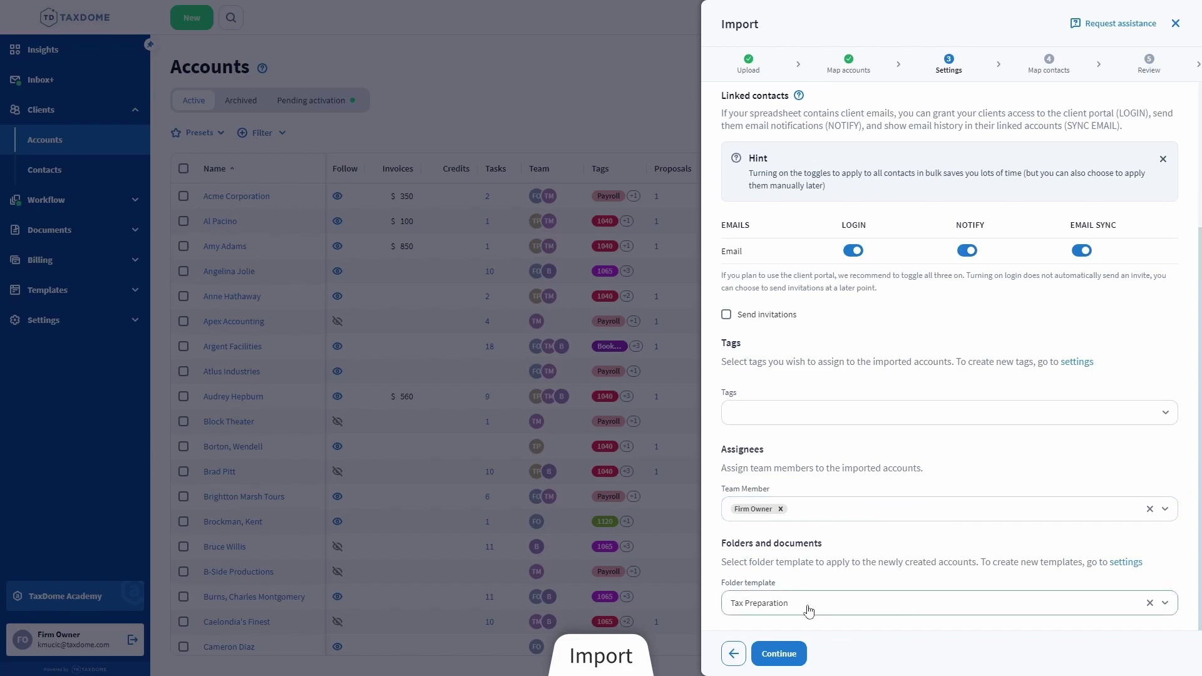
View the folder templates available for the imported accounts, from Default Folder Template to New Clients
{"action": "left_click", "coordinate": [839, 611]}
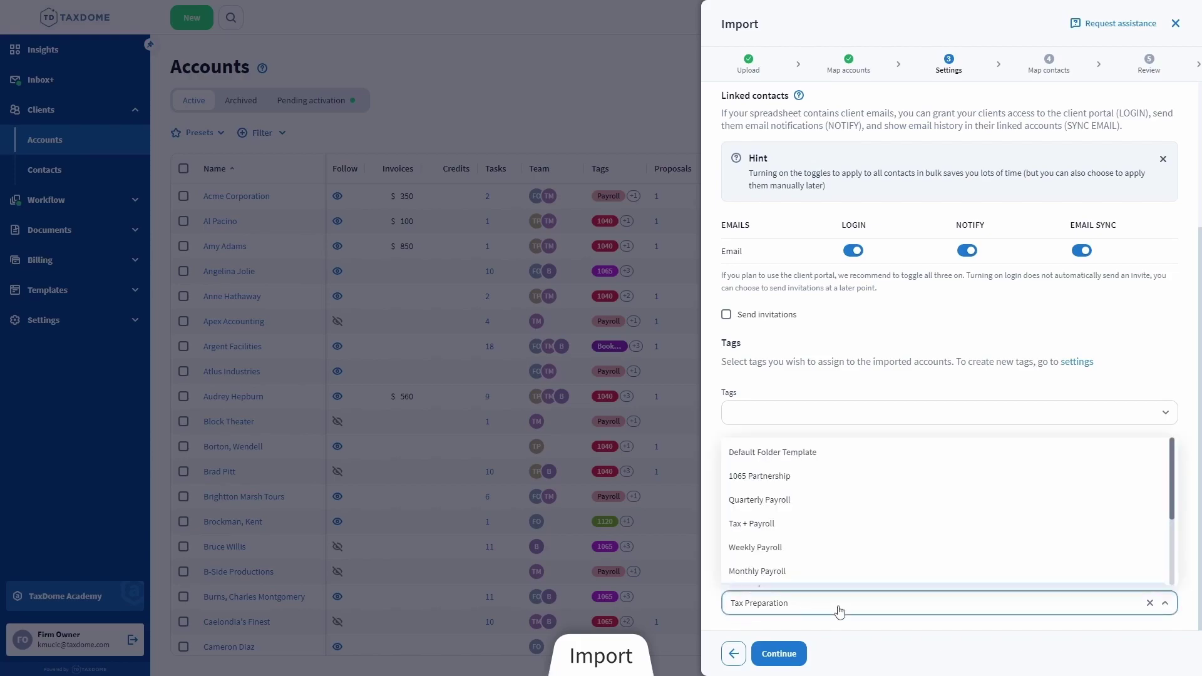
{"action": "scroll", "coordinate": [858, 495], "scroll_direction": "down", "scroll_amount": 2}
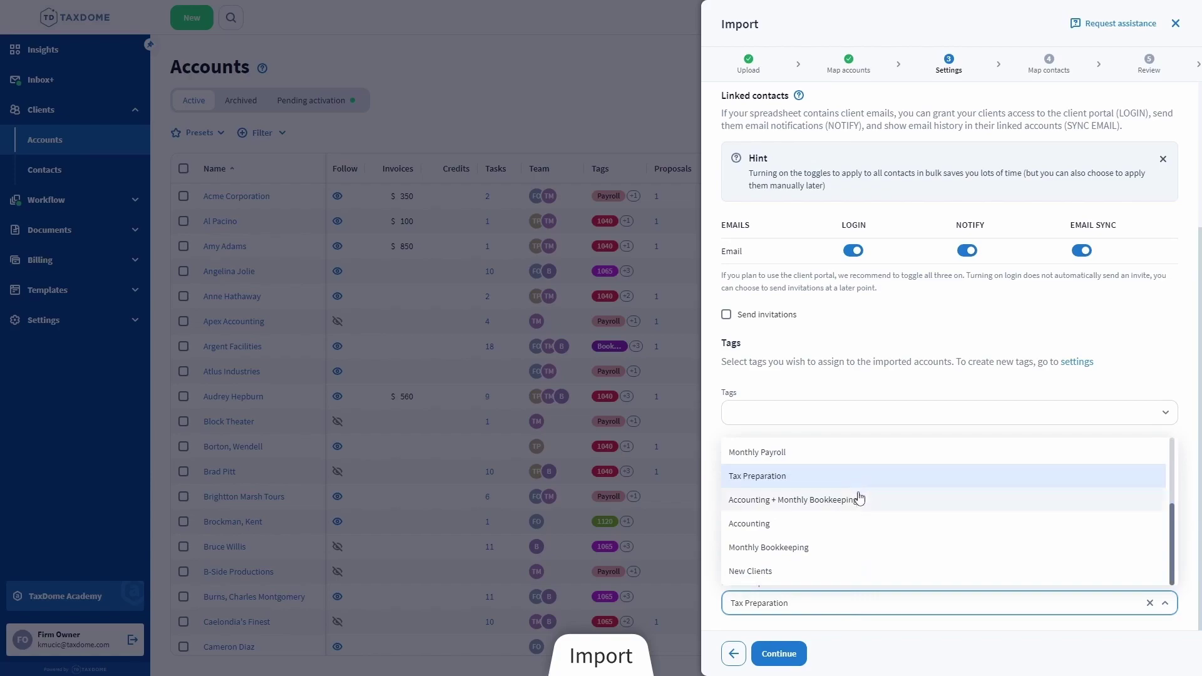
{"action": "left_click", "coordinate": [865, 605]}
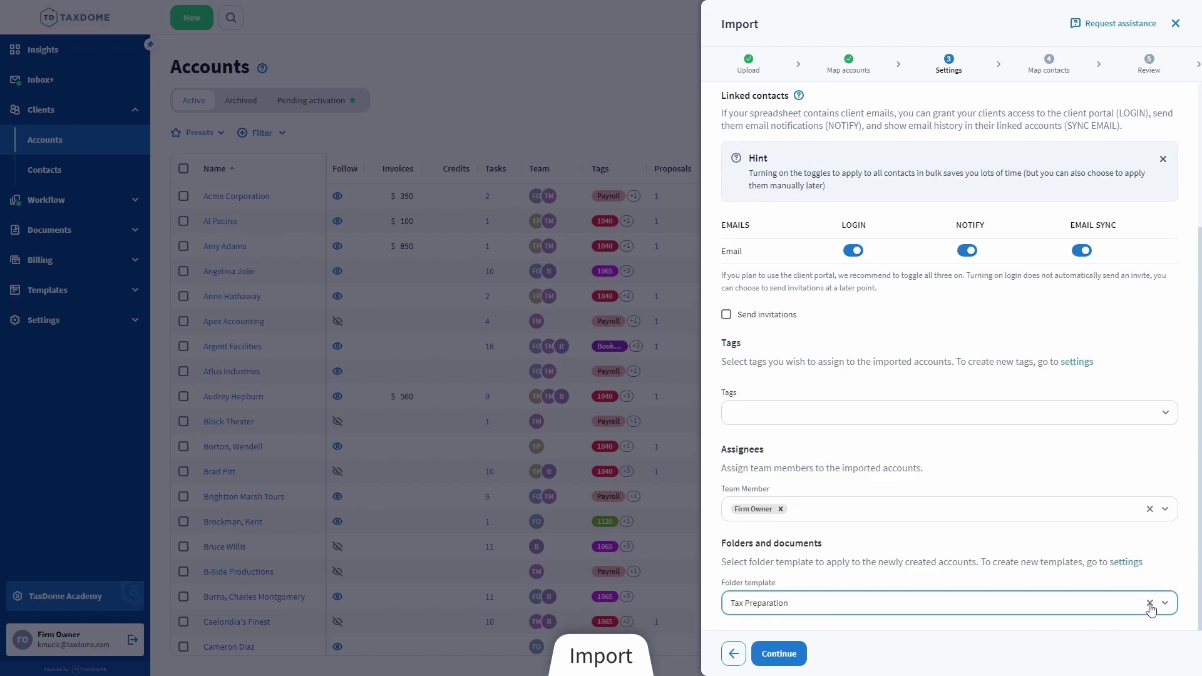
Accept the import settings and map the spreadsheet's Address column to the Street Address contact field
{"action": "scroll", "coordinate": [1150, 608], "scroll_direction": "up", "scroll_amount": 3}
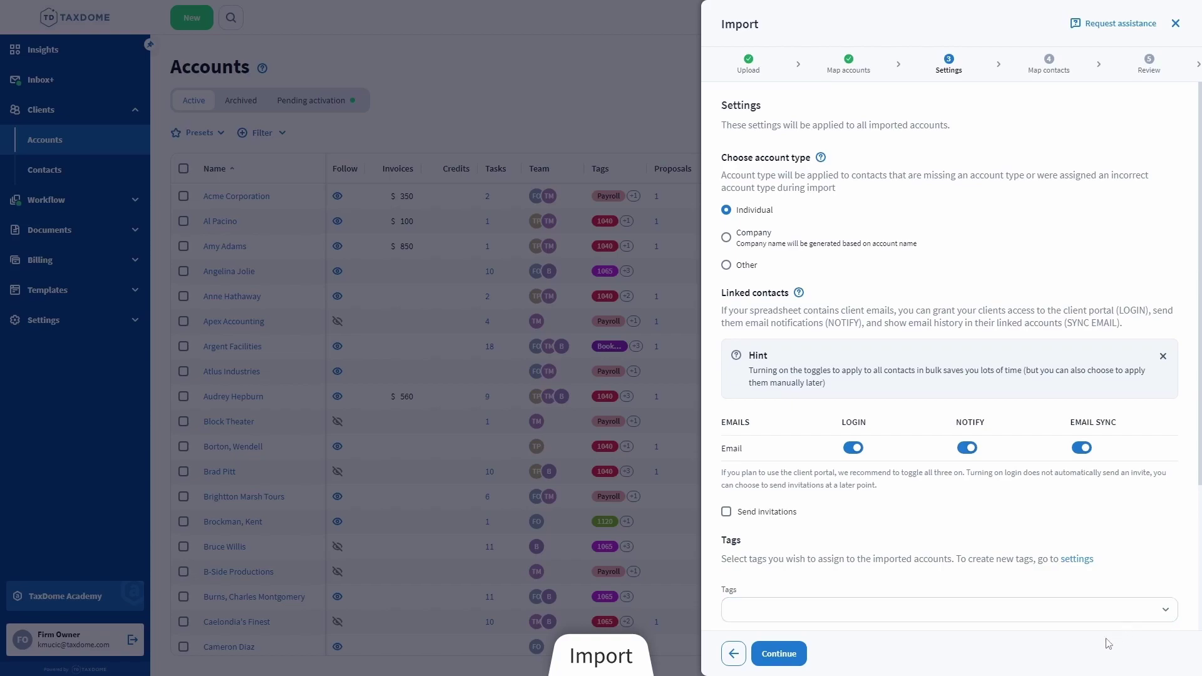
{"action": "left_click", "coordinate": [778, 653]}
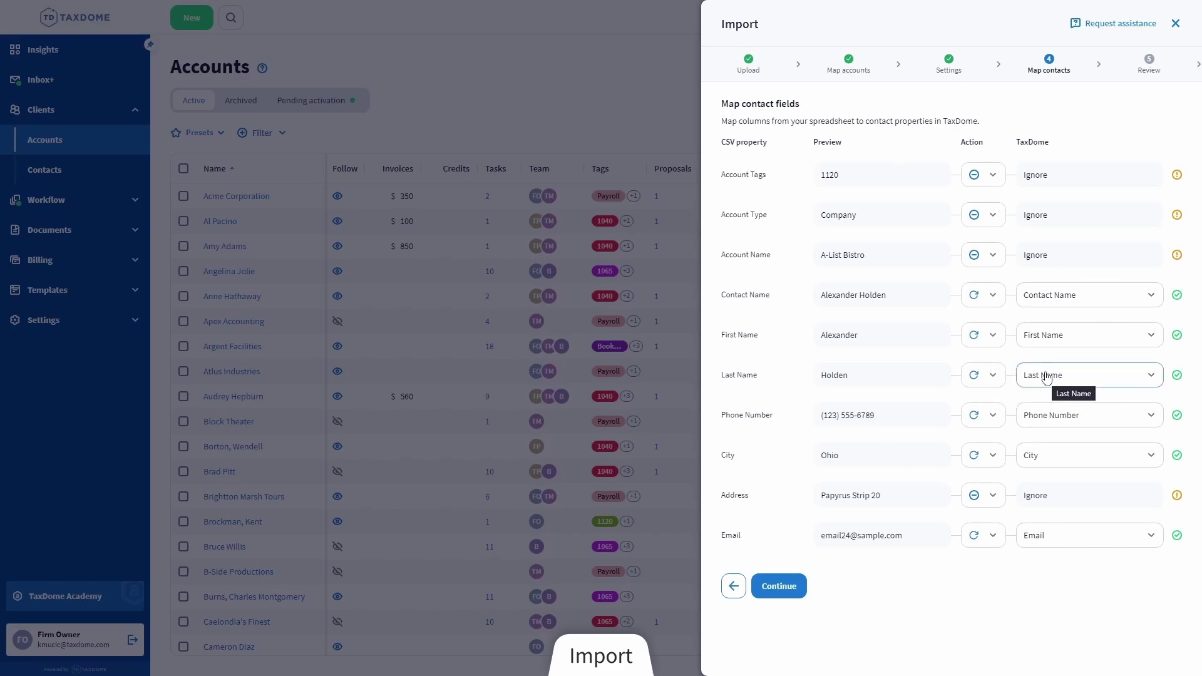
{"action": "left_click", "coordinate": [988, 496]}
{"action": "left_click", "coordinate": [984, 528]}
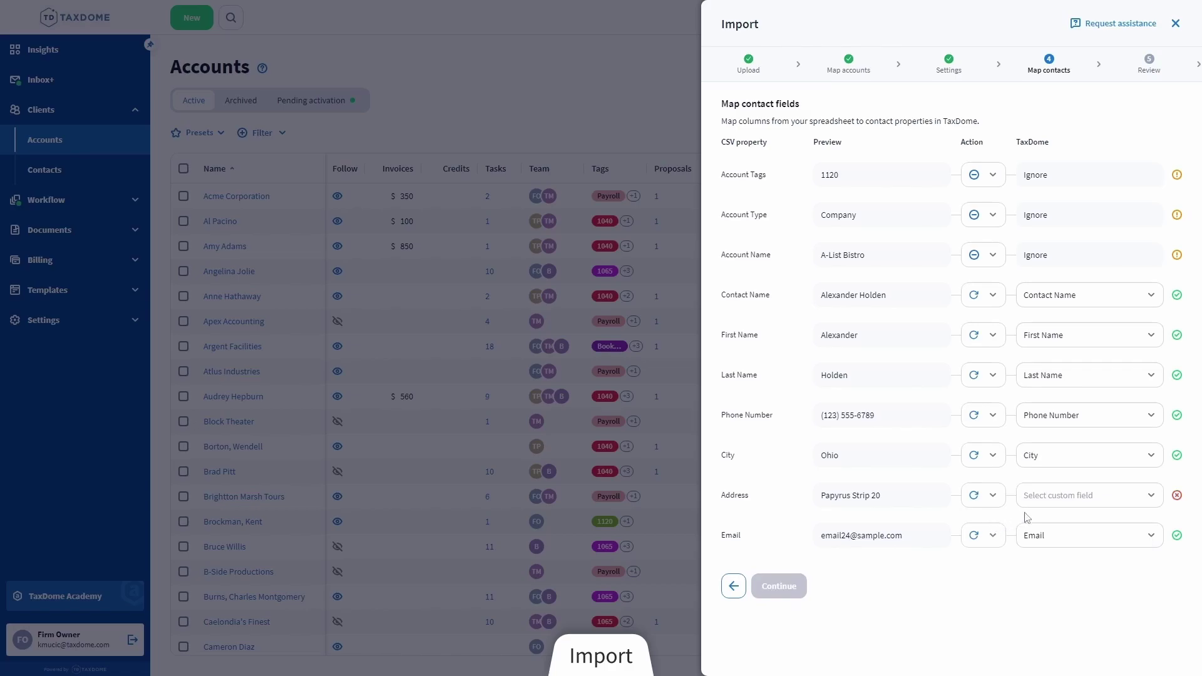
{"action": "left_click", "coordinate": [1094, 505]}
{"action": "scroll", "coordinate": [1092, 399], "scroll_direction": "down", "scroll_amount": 5}
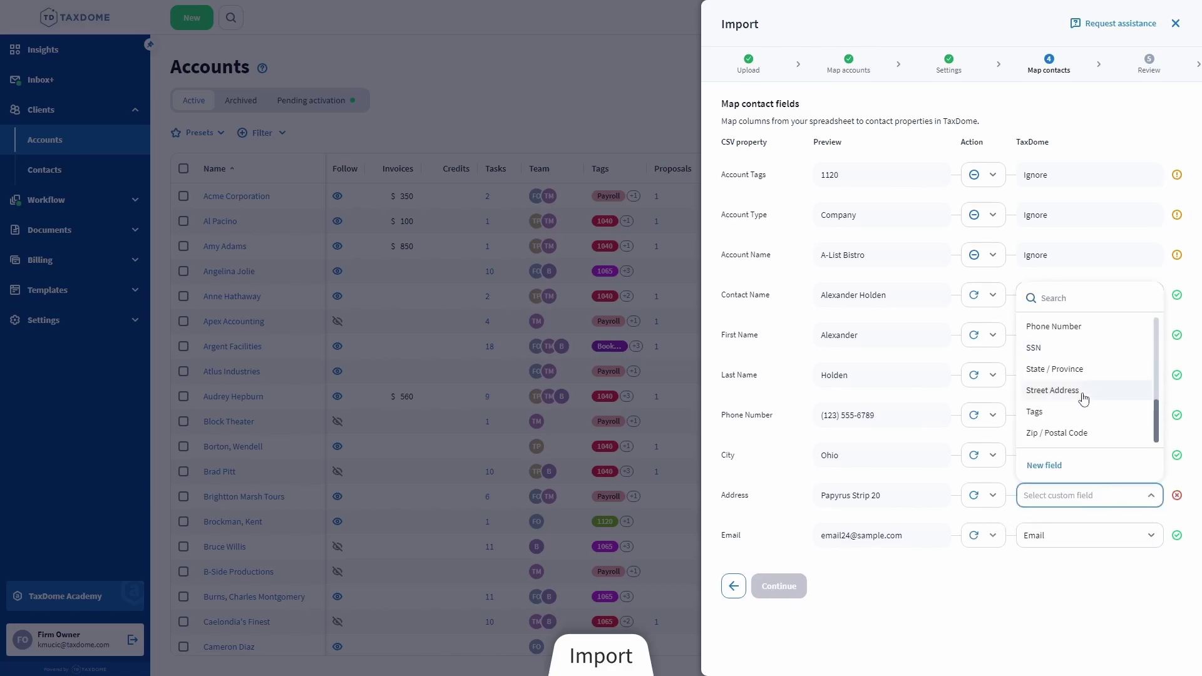
{"action": "left_click", "coordinate": [1049, 399]}
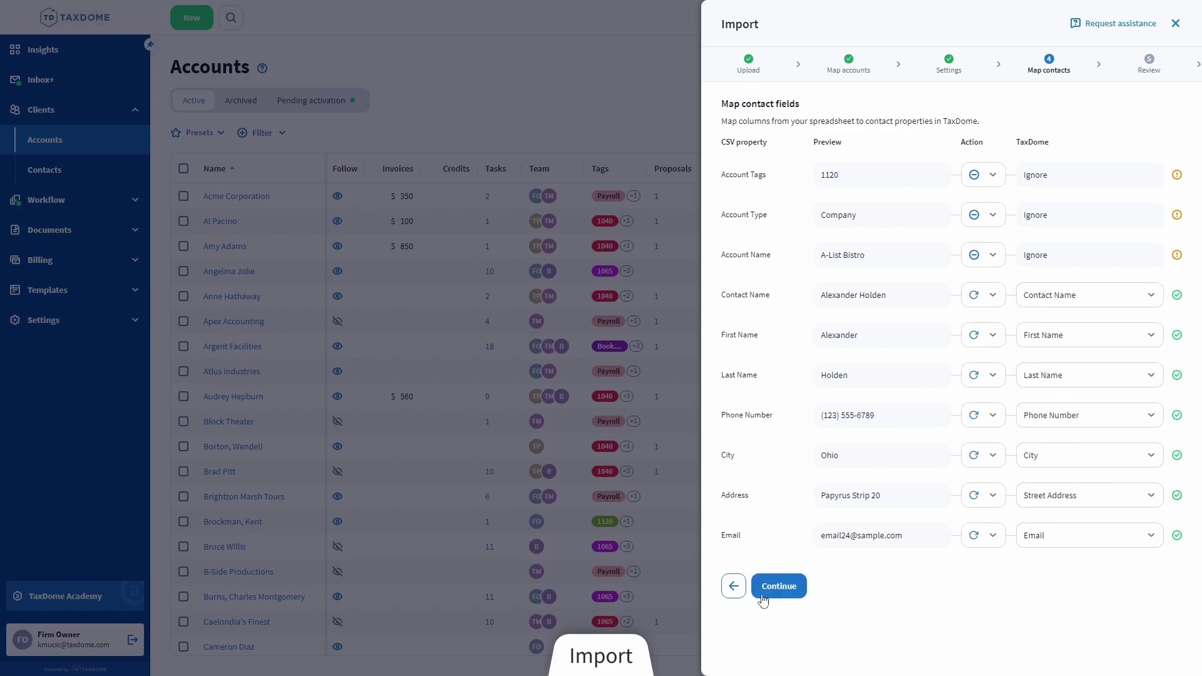
Confirm the contact field mapping and start the import from the review of account and contact samples
{"action": "left_click", "coordinate": [787, 589]}
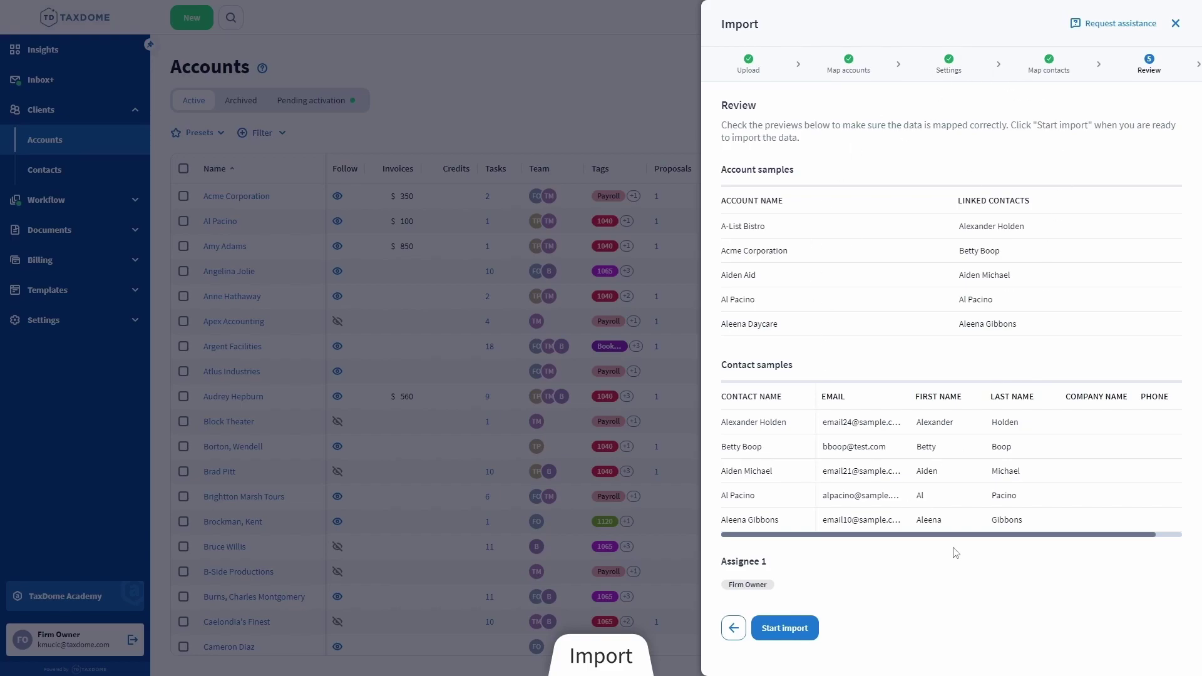
{"action": "left_click", "coordinate": [775, 639]}
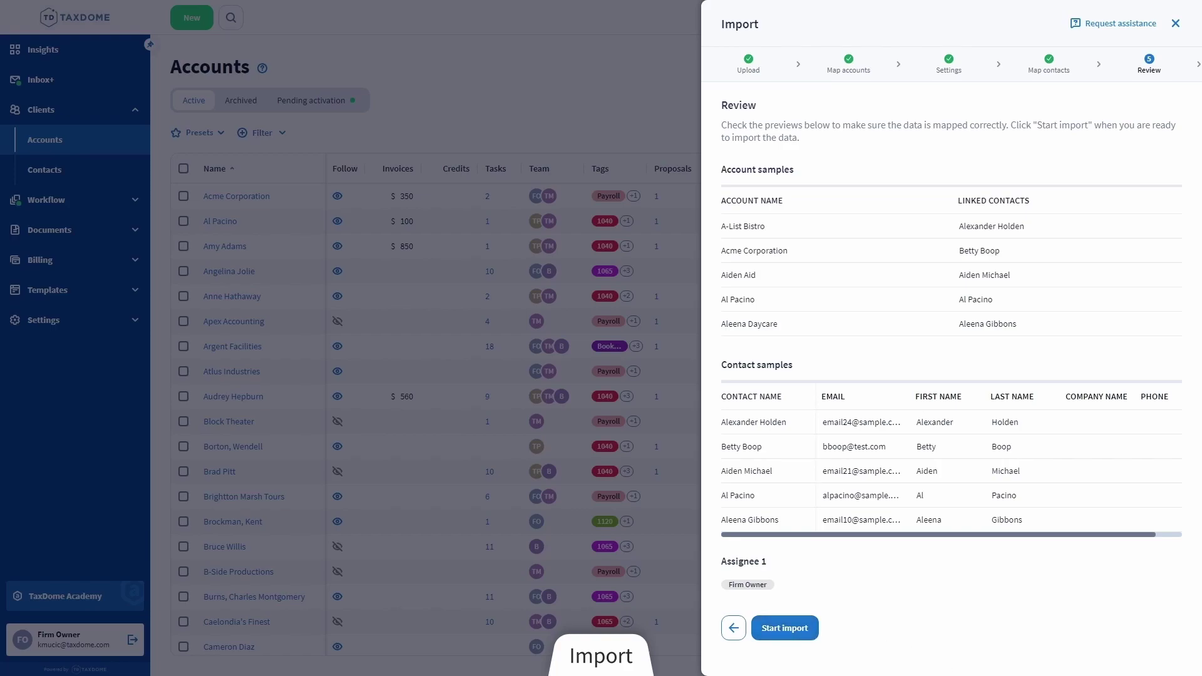
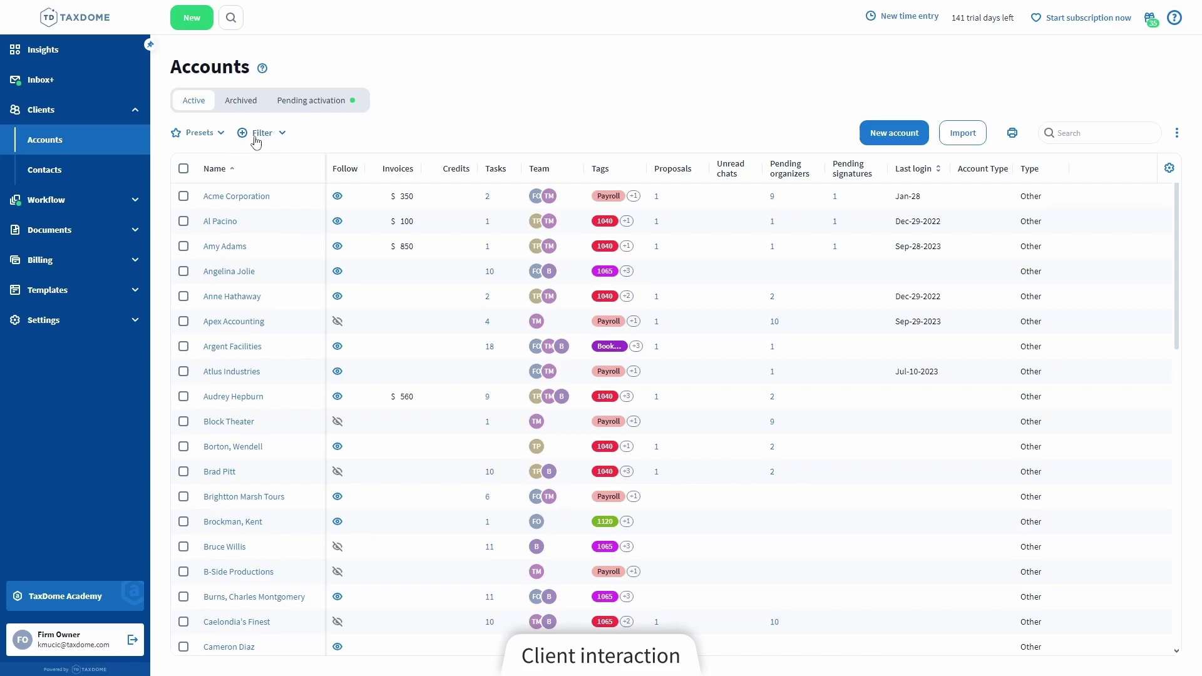
View the filters available for the accounts list, from Client type to Date
{"action": "left_click", "coordinate": [283, 133]}
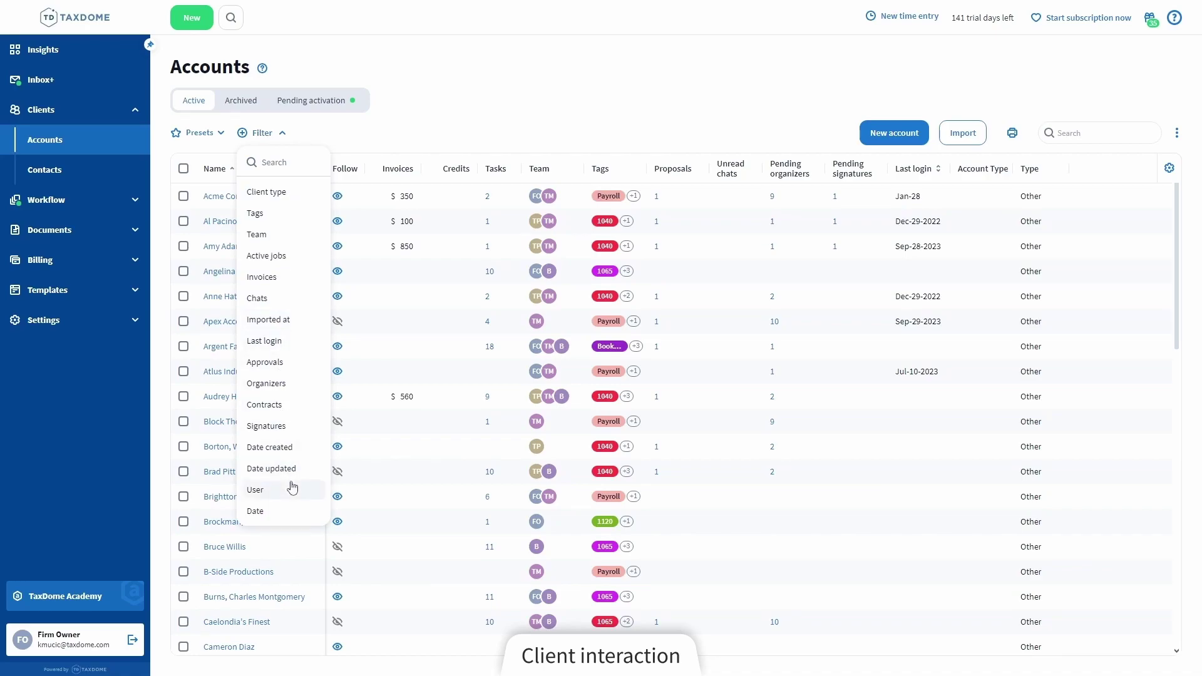
{"action": "left_click", "coordinate": [466, 129]}
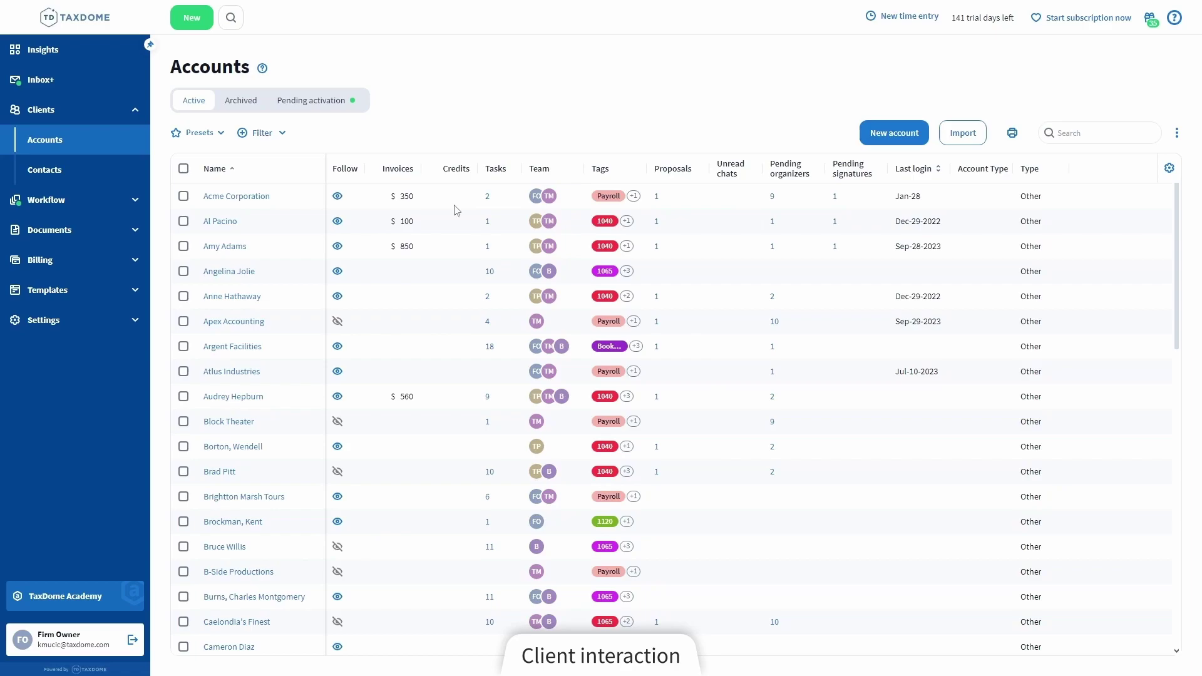
Look through the displayed and hidden columns in the accounts table settings, try moving Tags above Team, and cancel the changes
{"action": "left_click", "coordinate": [1168, 168]}
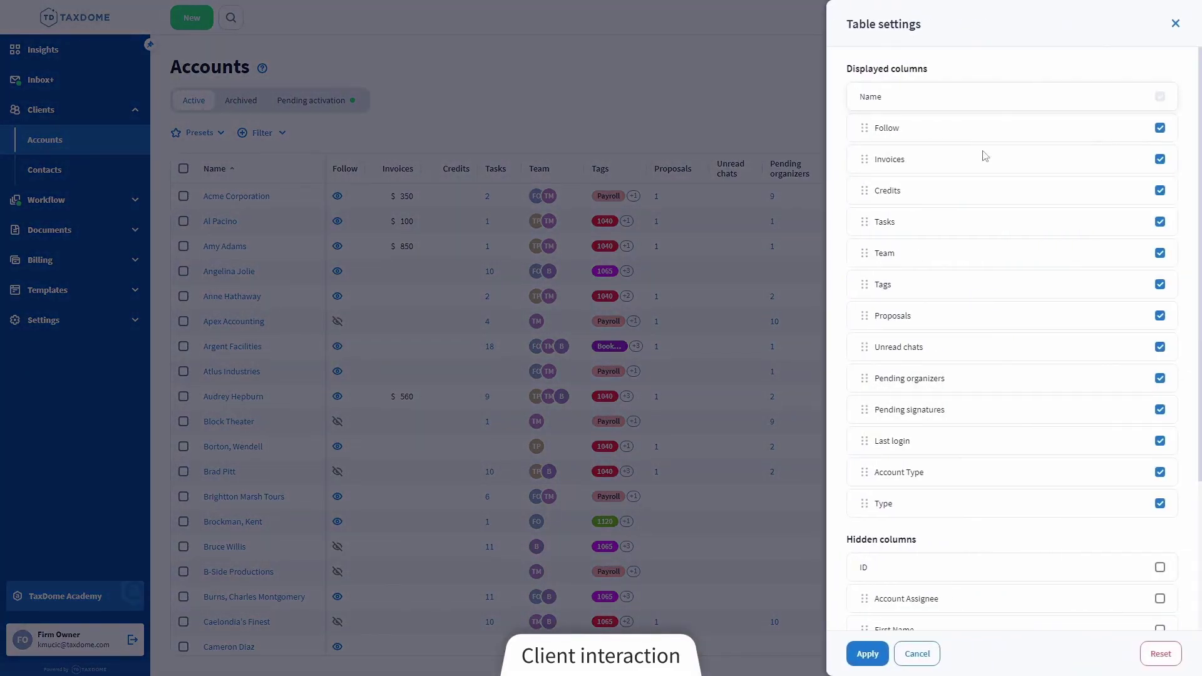
{"action": "scroll", "coordinate": [1033, 469], "scroll_direction": "down", "scroll_amount": 3}
{"action": "scroll", "coordinate": [1033, 460], "scroll_direction": "down", "scroll_amount": 1}
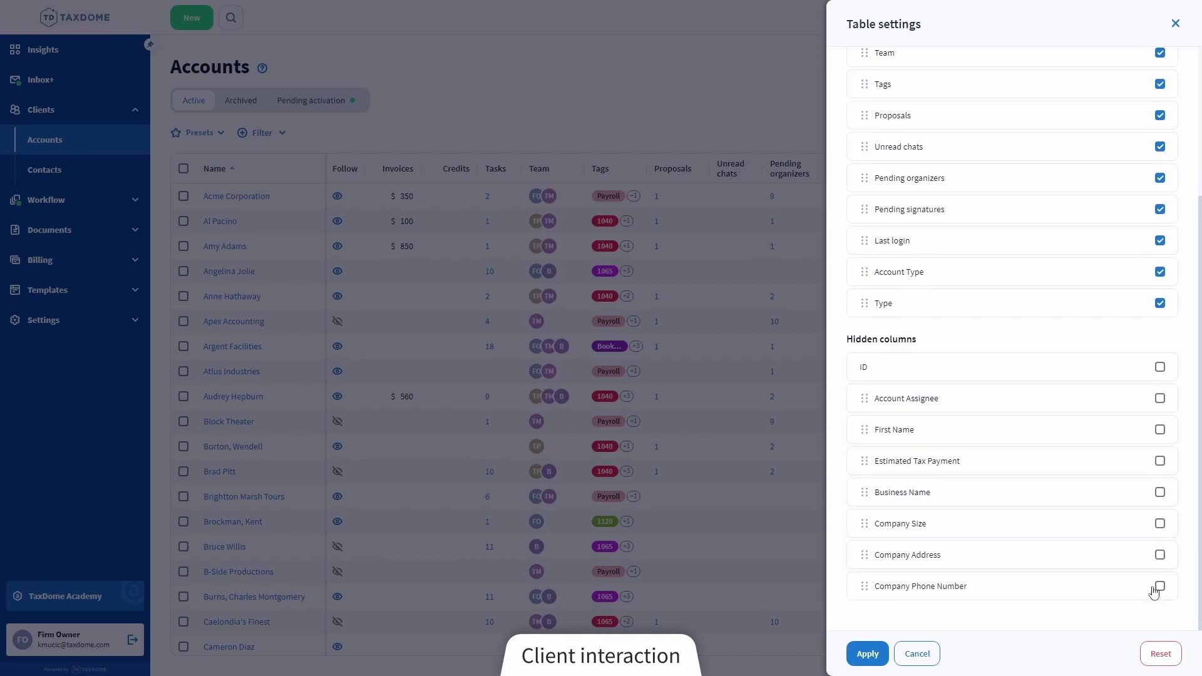
{"action": "scroll", "coordinate": [1152, 338], "scroll_direction": "up", "scroll_amount": 4}
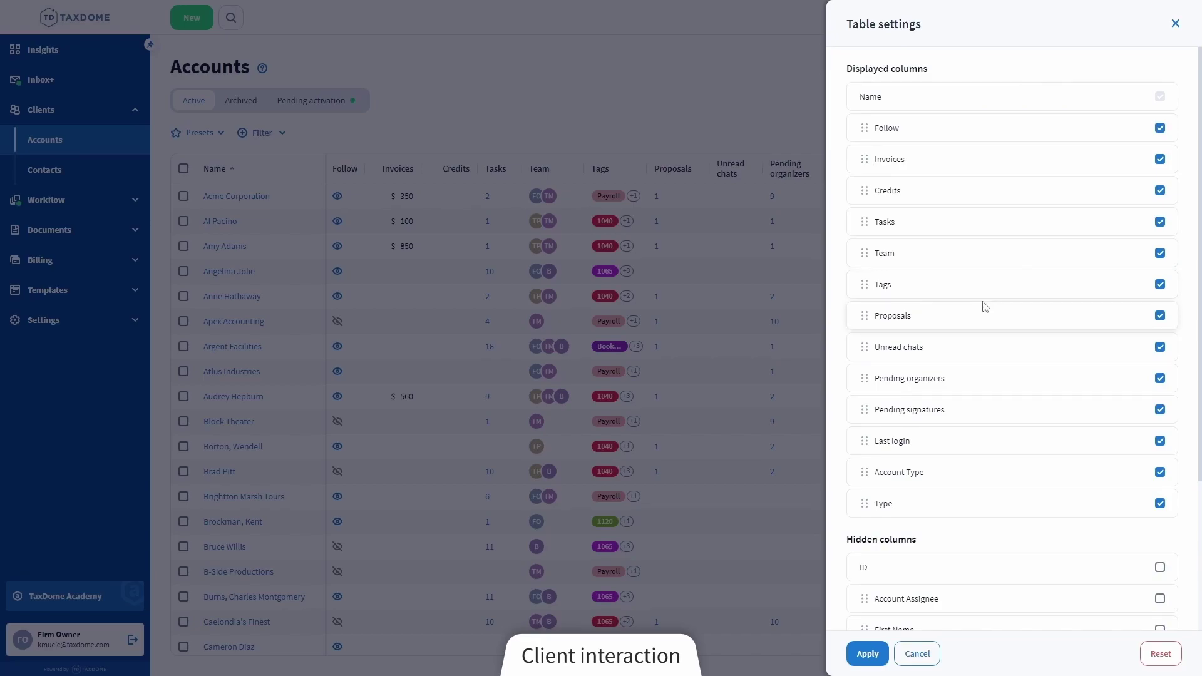
{"action": "left_click_drag", "start_coordinate": [864, 286], "coordinate": [865, 252]}
{"action": "left_click", "coordinate": [915, 654]}
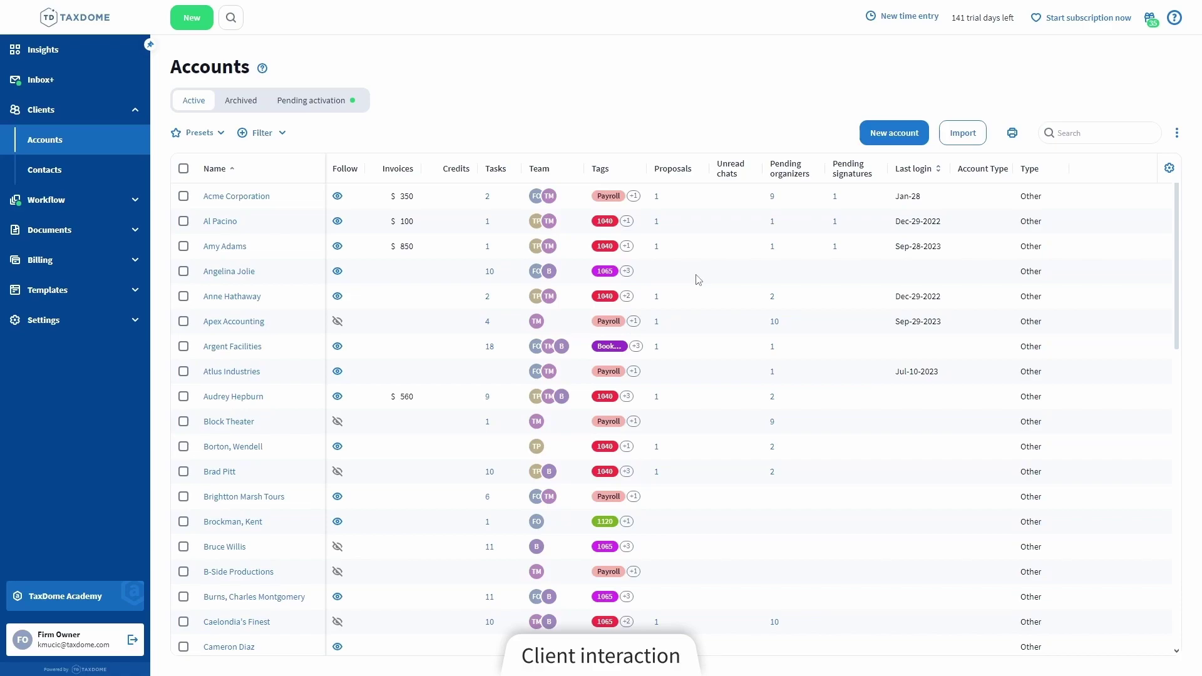
Open the individual client account listed just after Jodie Foster and review its overview, from Documents and Tasks down to Proposals & ELs
{"action": "scroll", "coordinate": [290, 423], "scroll_direction": "down", "scroll_amount": 6}
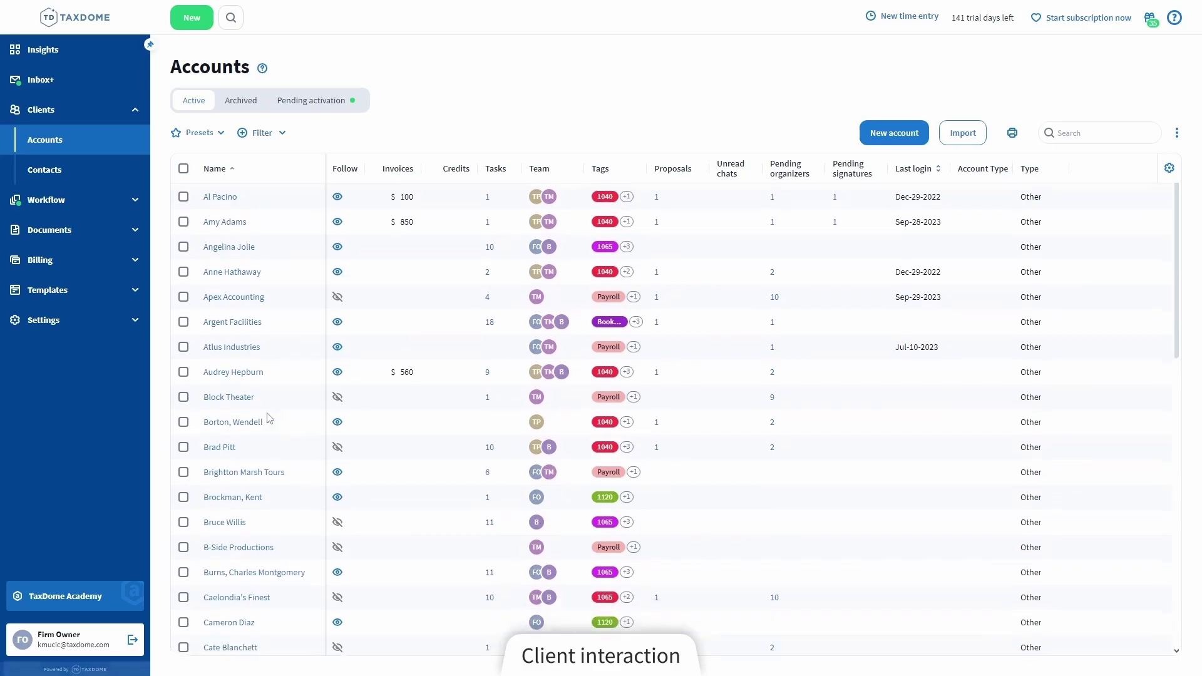
{"action": "scroll", "coordinate": [289, 422], "scroll_direction": "down", "scroll_amount": 5}
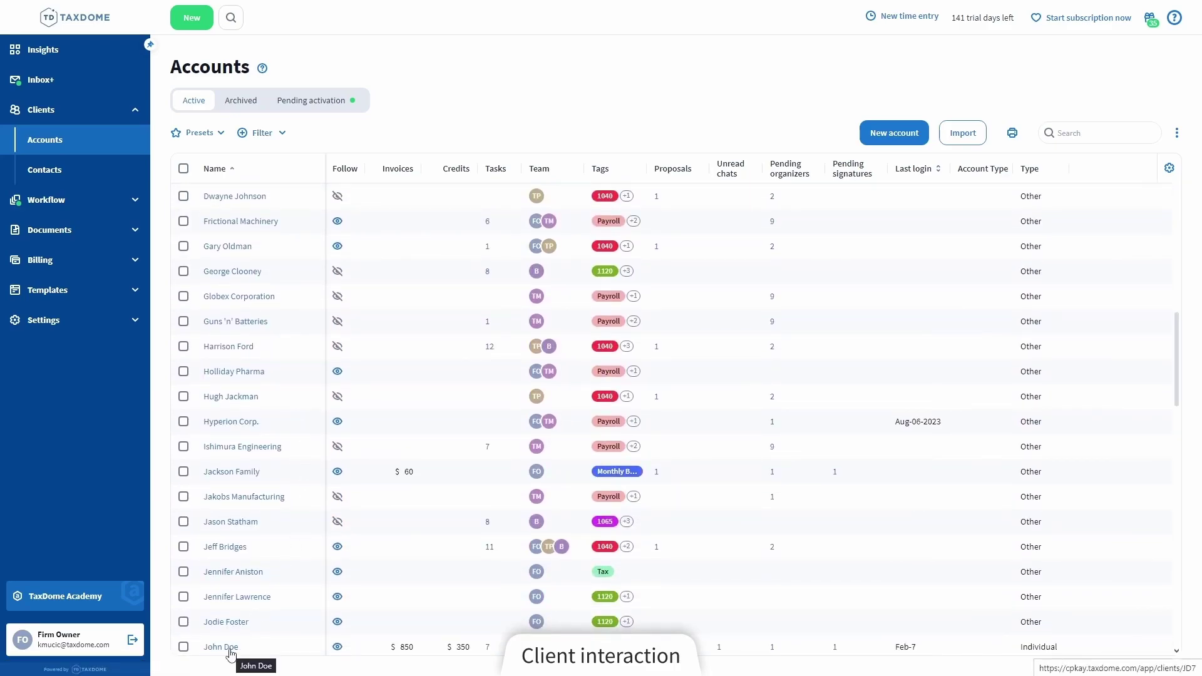
{"action": "left_click", "coordinate": [232, 650]}
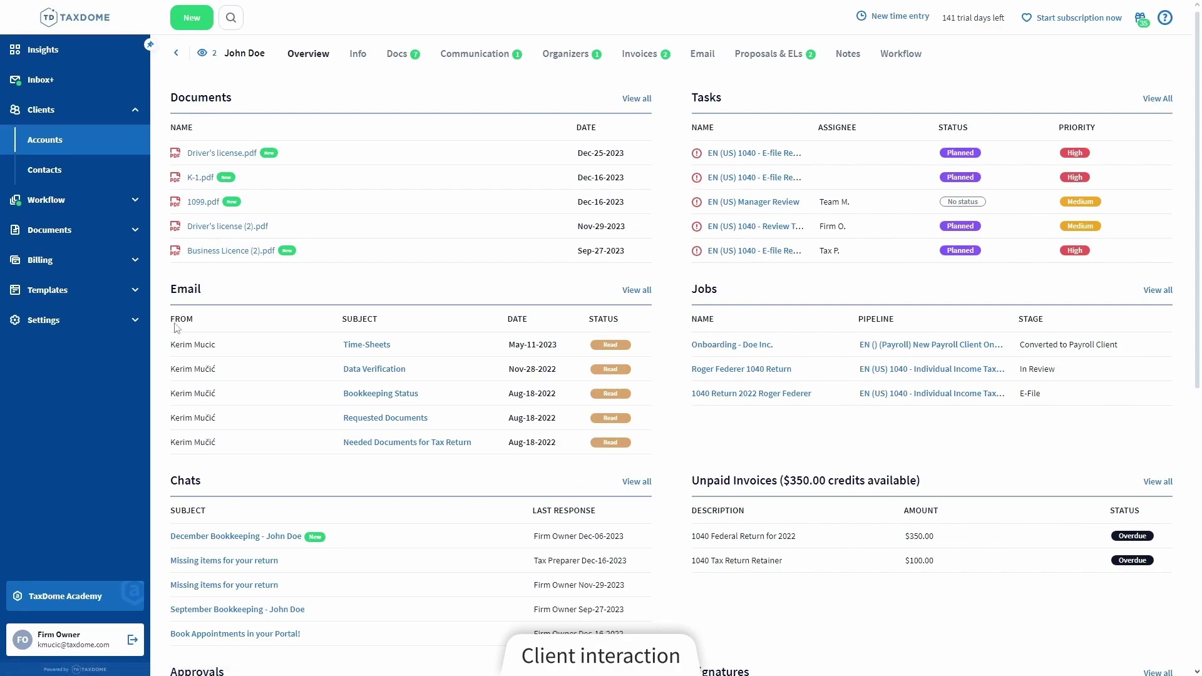
{"action": "scroll", "coordinate": [673, 384], "scroll_direction": "down", "scroll_amount": 6}
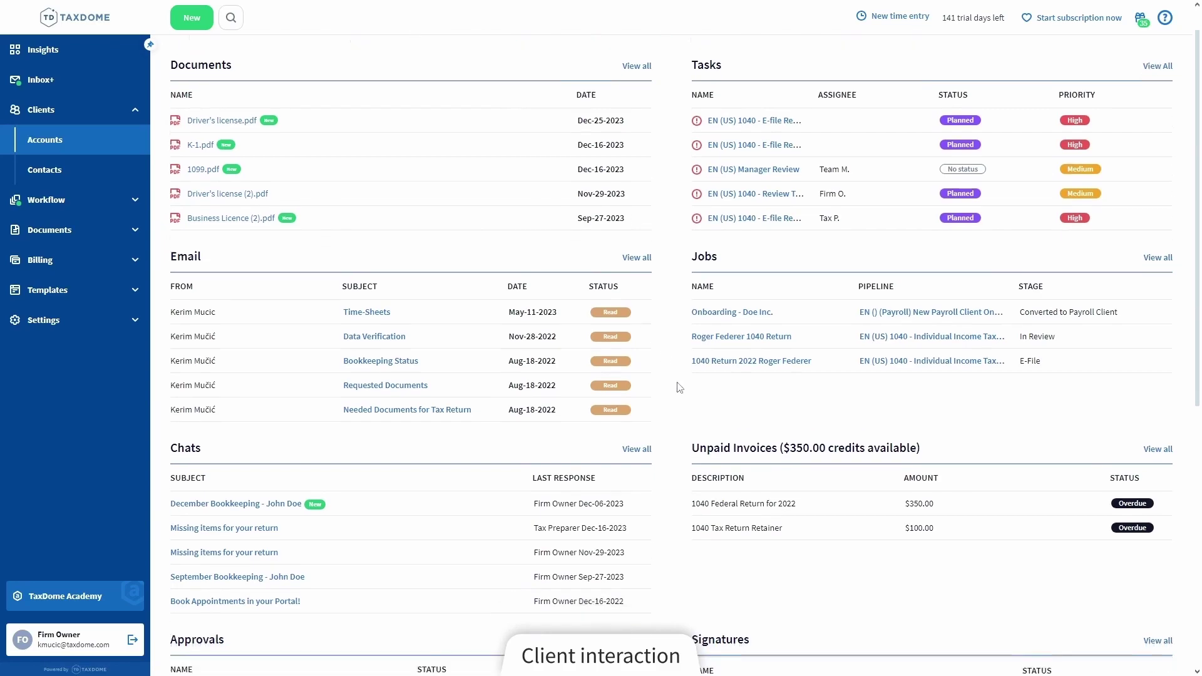
{"action": "scroll", "coordinate": [914, 457], "scroll_direction": "down", "scroll_amount": 1}
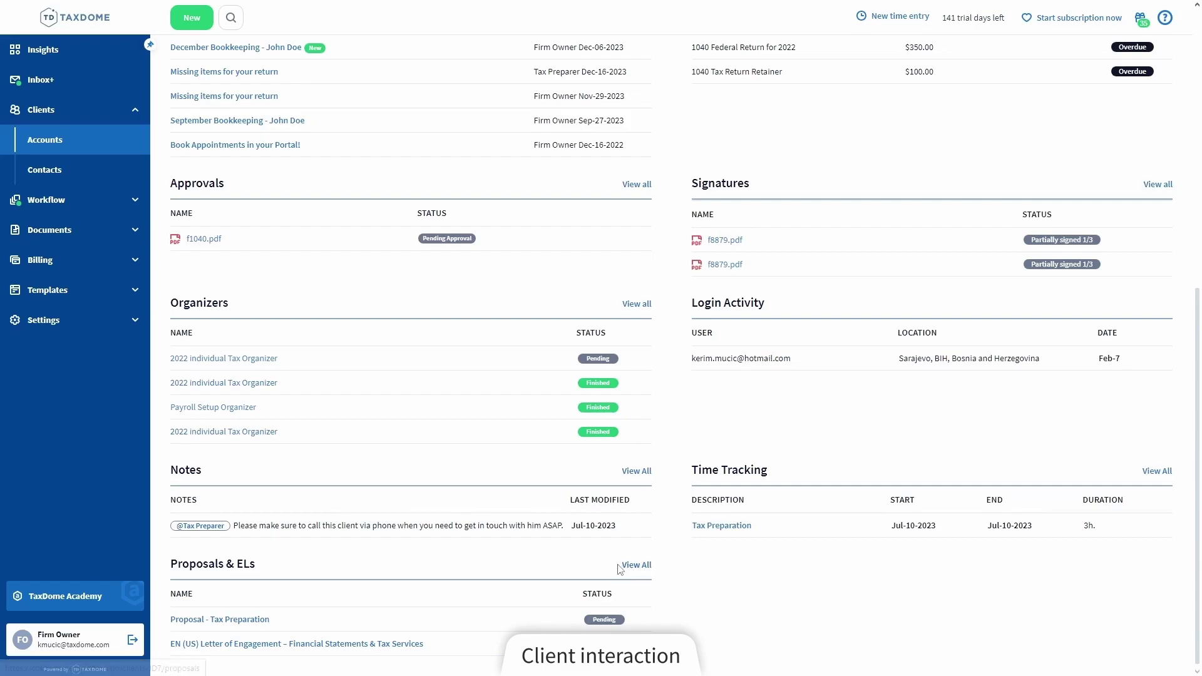
{"action": "scroll", "coordinate": [671, 556], "scroll_direction": "up", "scroll_amount": 8}
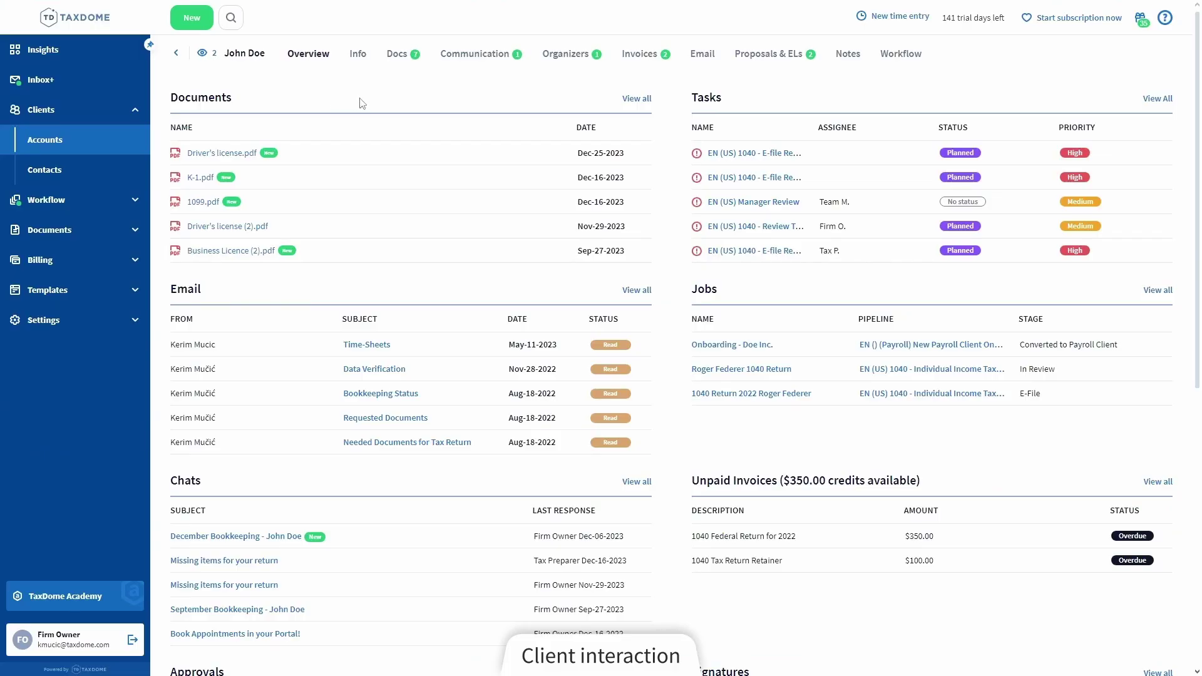
Open the account's info and save the contact's e-mail address for the first linked contact
{"action": "left_click", "coordinate": [358, 57]}
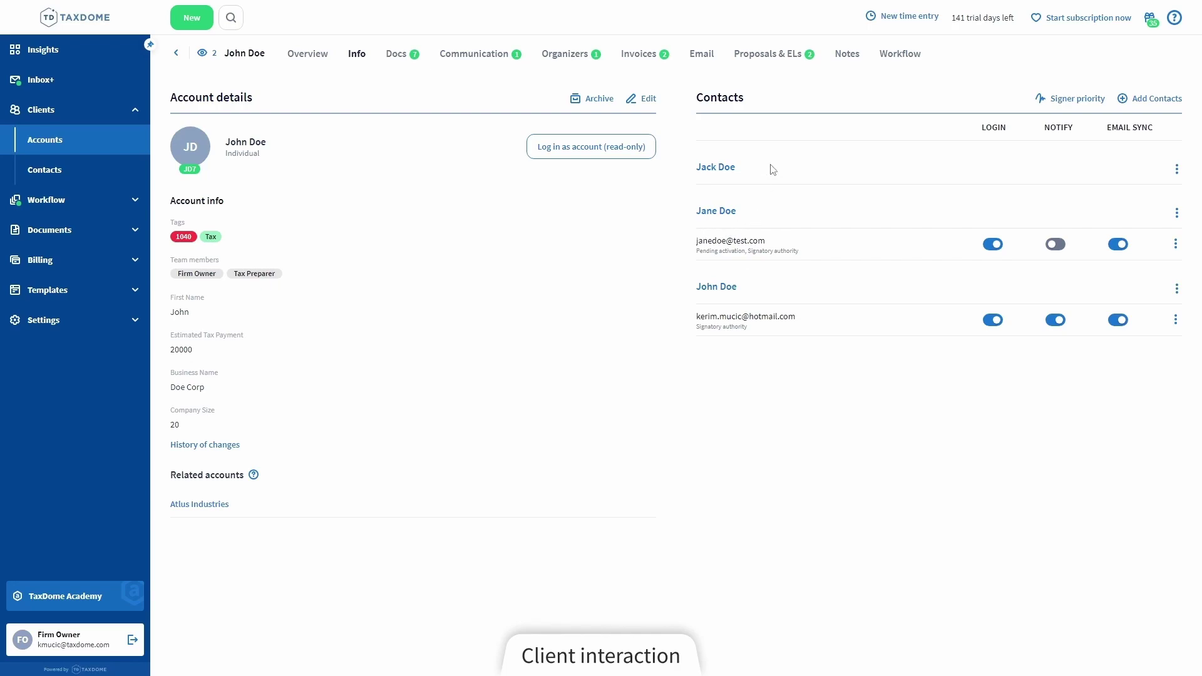
{"action": "left_click", "coordinate": [726, 166]}
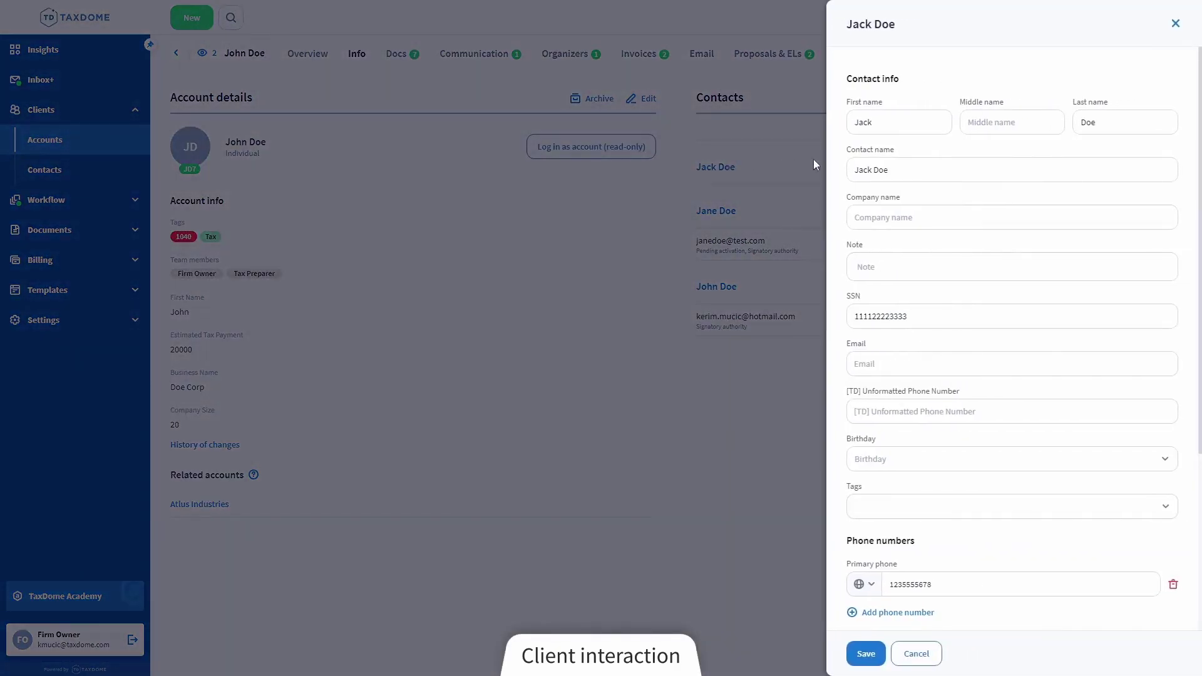
{"action": "left_click", "coordinate": [903, 364]}
{"action": "type", "text": "jack"}
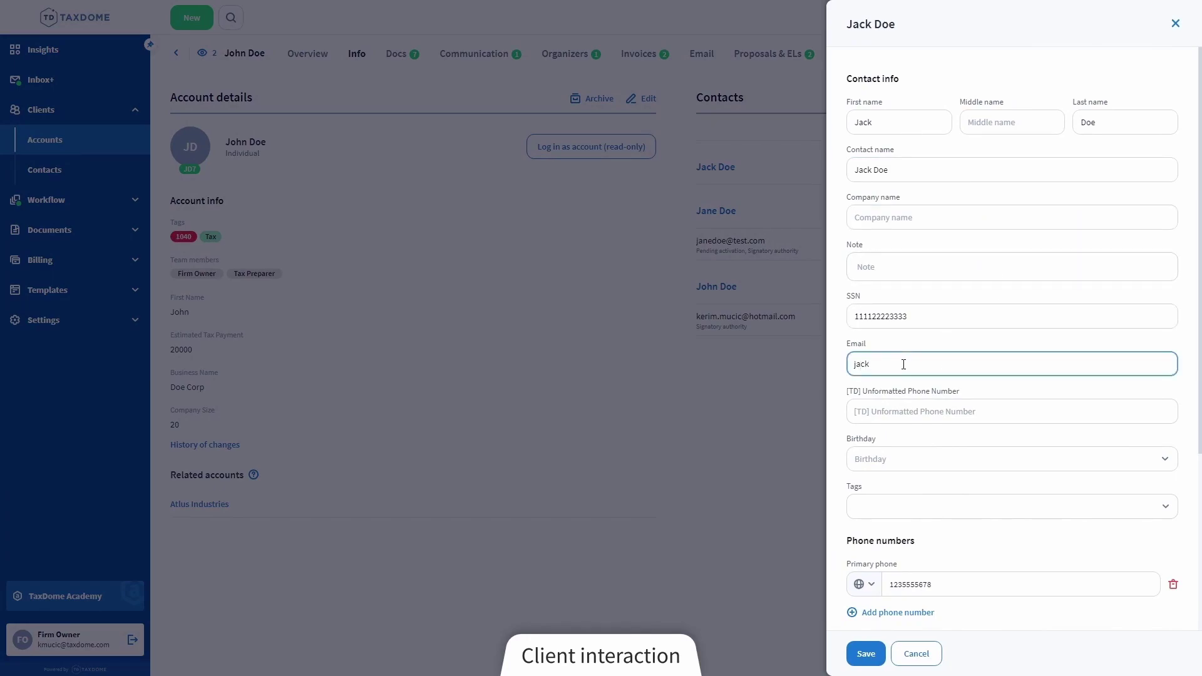
{"action": "type", "text": "@test.com"}
{"action": "left_click", "coordinate": [865, 653]}
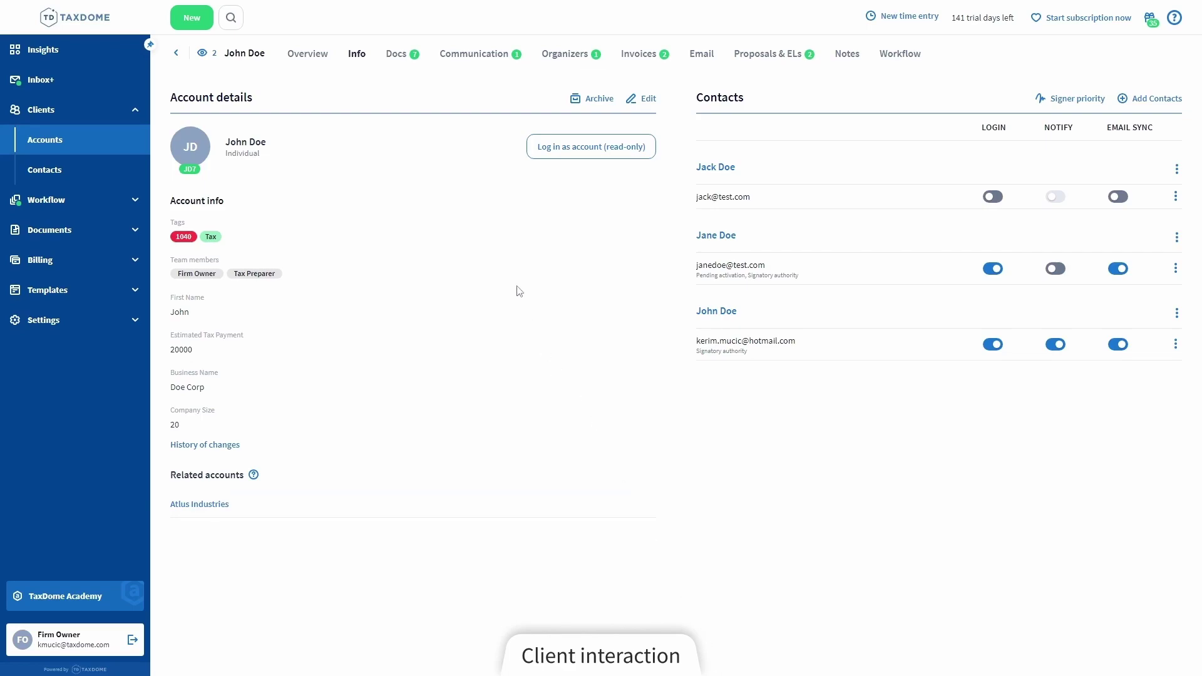
View the item types that can be created and the account's new invoice form, and return to the accounts list without creating anything
{"action": "left_click", "coordinate": [191, 21]}
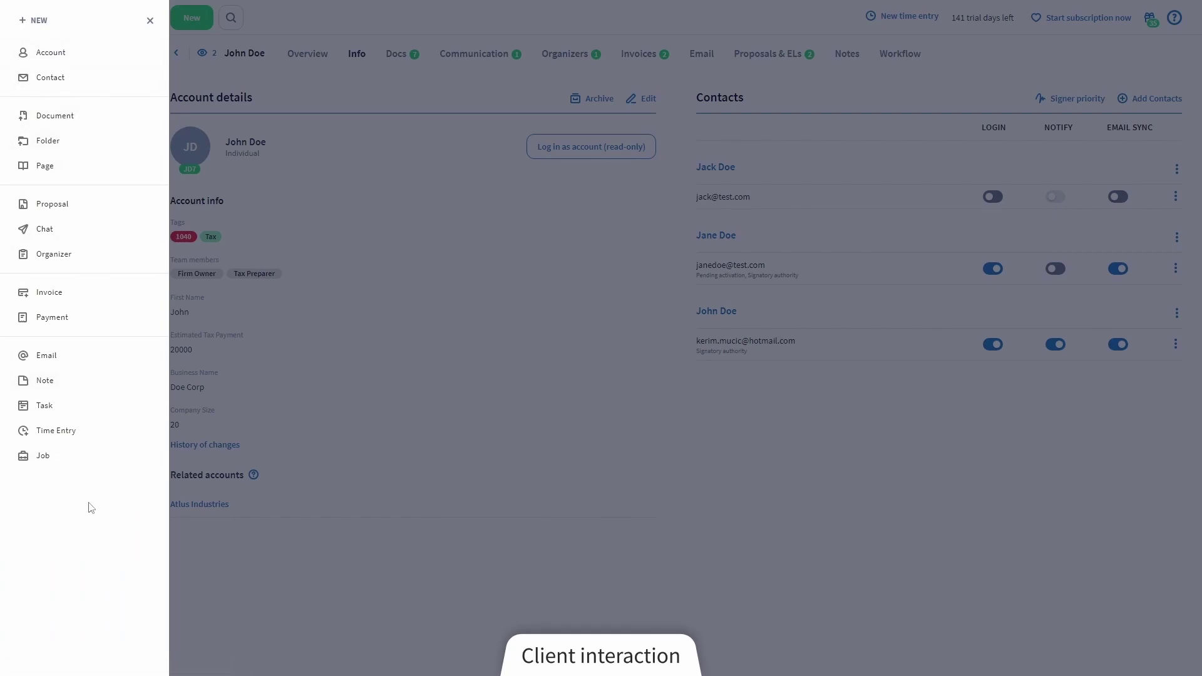
{"action": "left_click", "coordinate": [87, 293]}
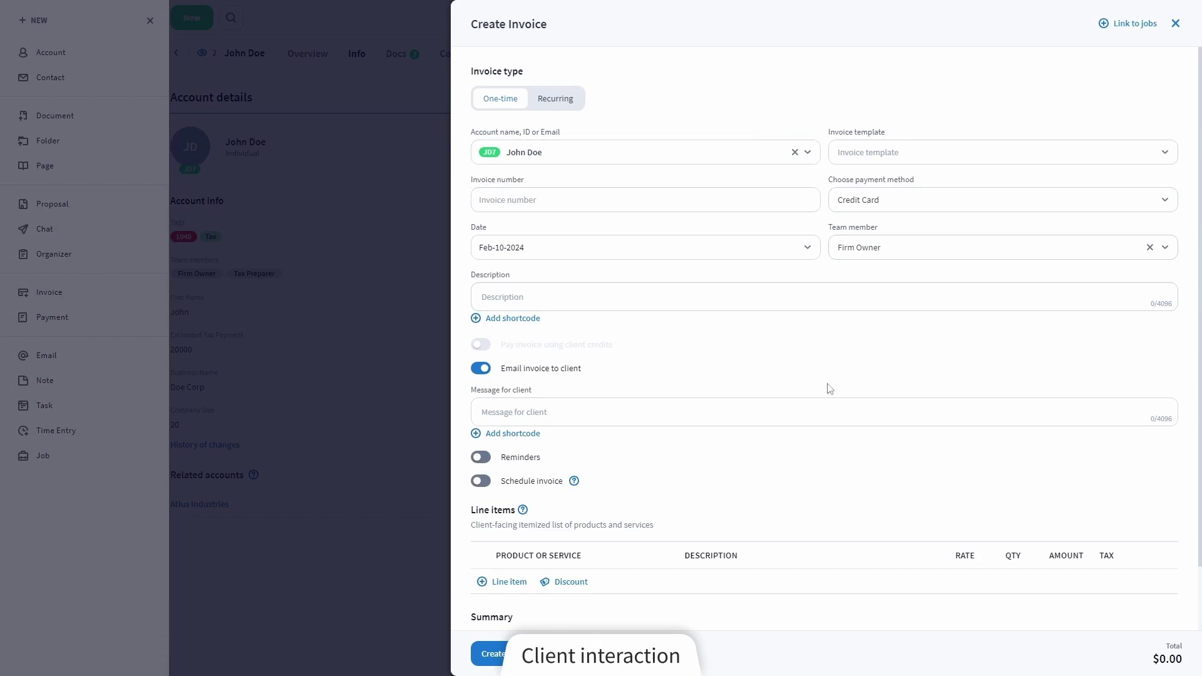
{"action": "left_click", "coordinate": [425, 668]}
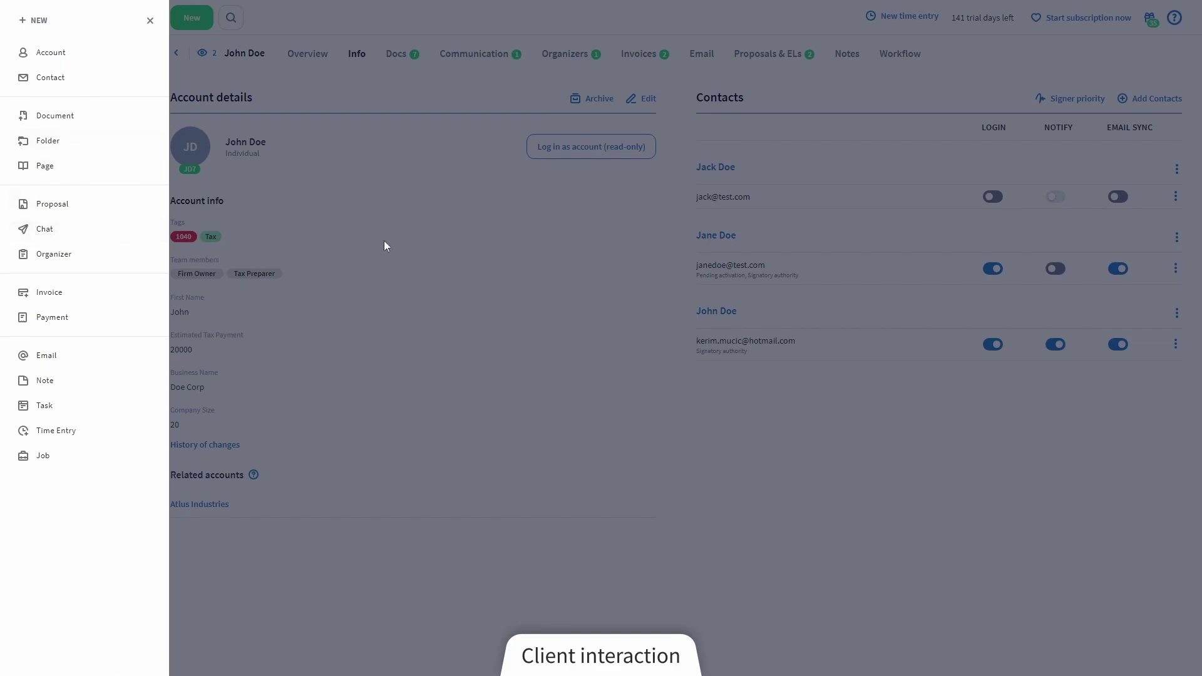
{"action": "left_click", "coordinate": [401, 308]}
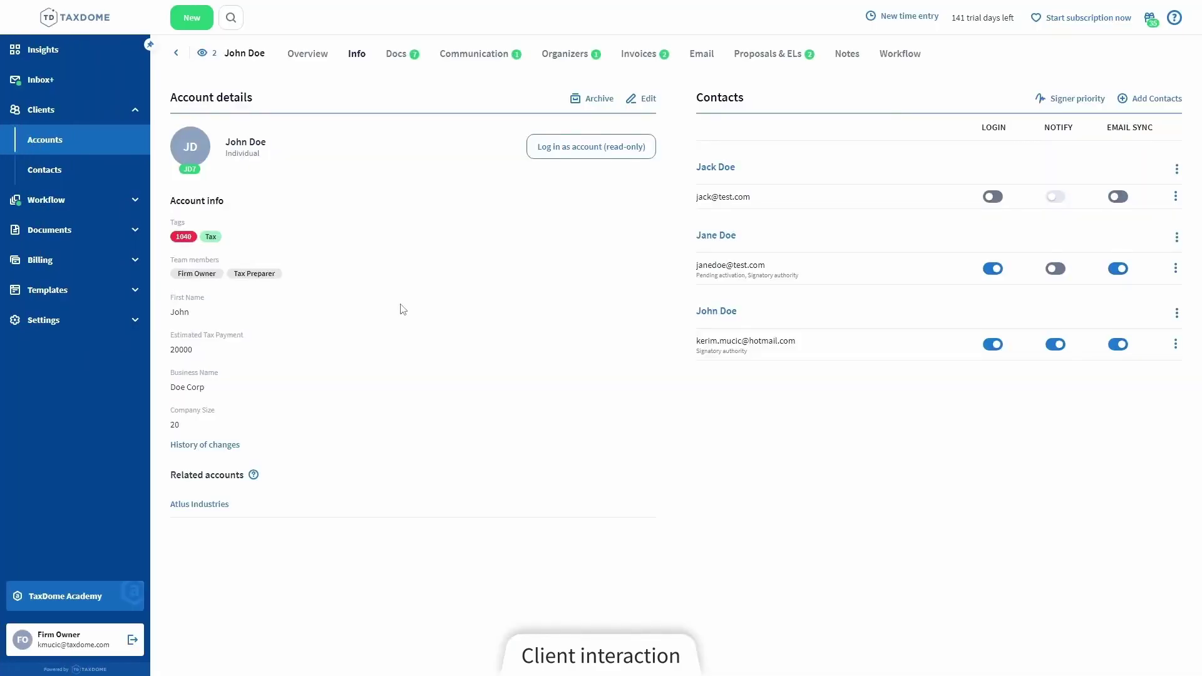
{"action": "left_click", "coordinate": [56, 141]}
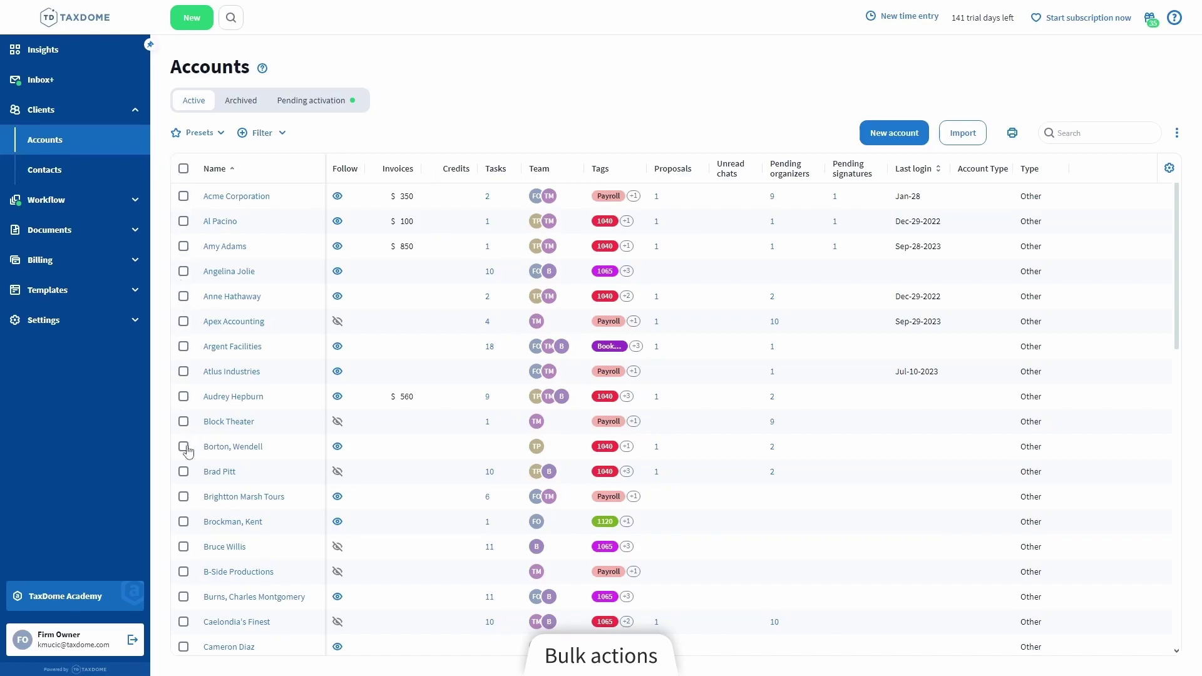
Select the four accounts from Al Pacino to Anne Hathaway to bring up the bulk actions, and clear the selection again
{"action": "left_click", "coordinate": [183, 221]}
{"action": "left_click", "coordinate": [184, 247]}
{"action": "left_click", "coordinate": [183, 271]}
{"action": "left_click", "coordinate": [184, 296]}
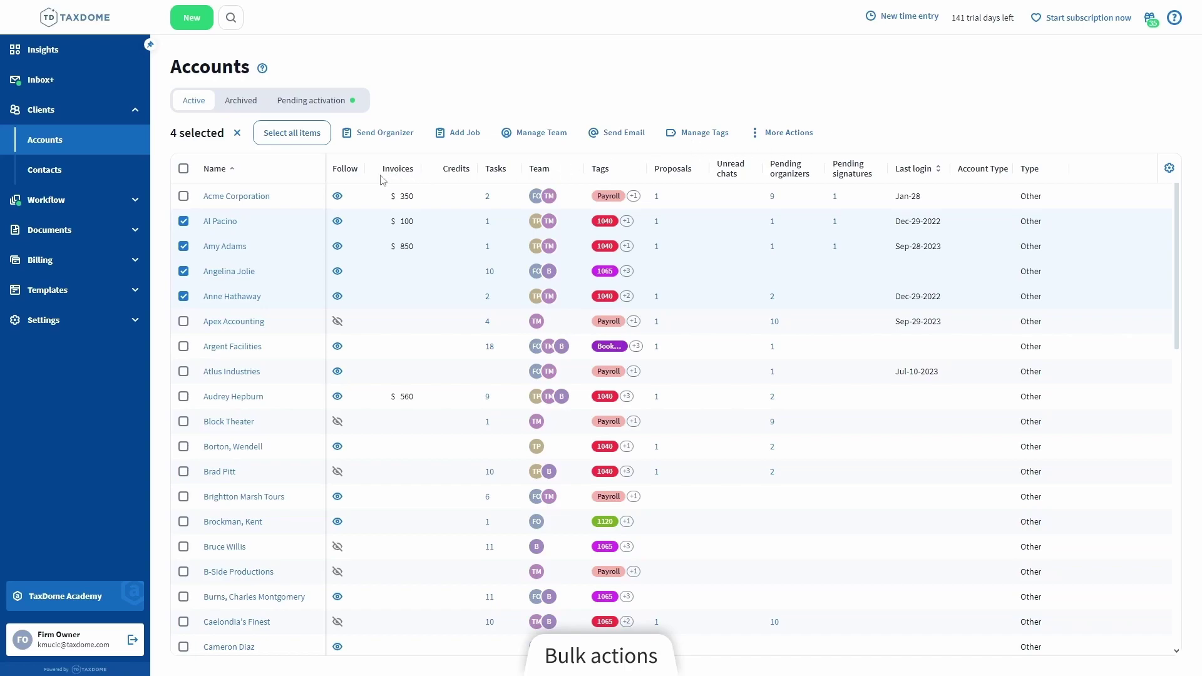
{"action": "double_click", "coordinate": [184, 169]}
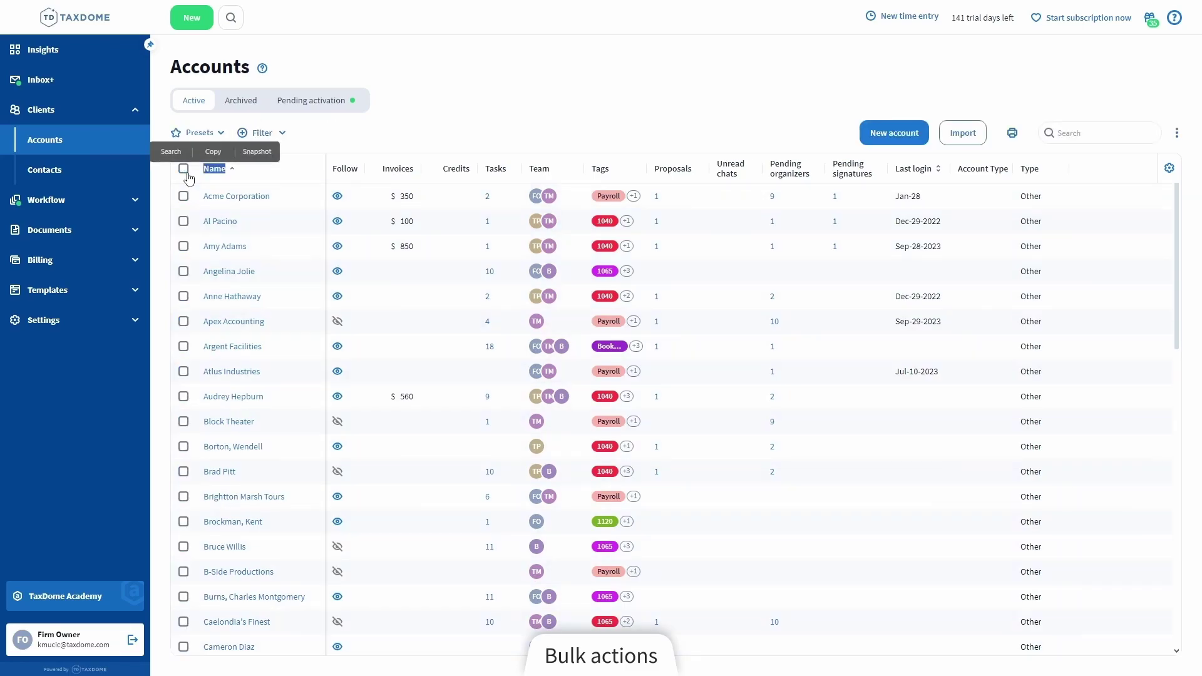
{"action": "left_click", "coordinate": [311, 151]}
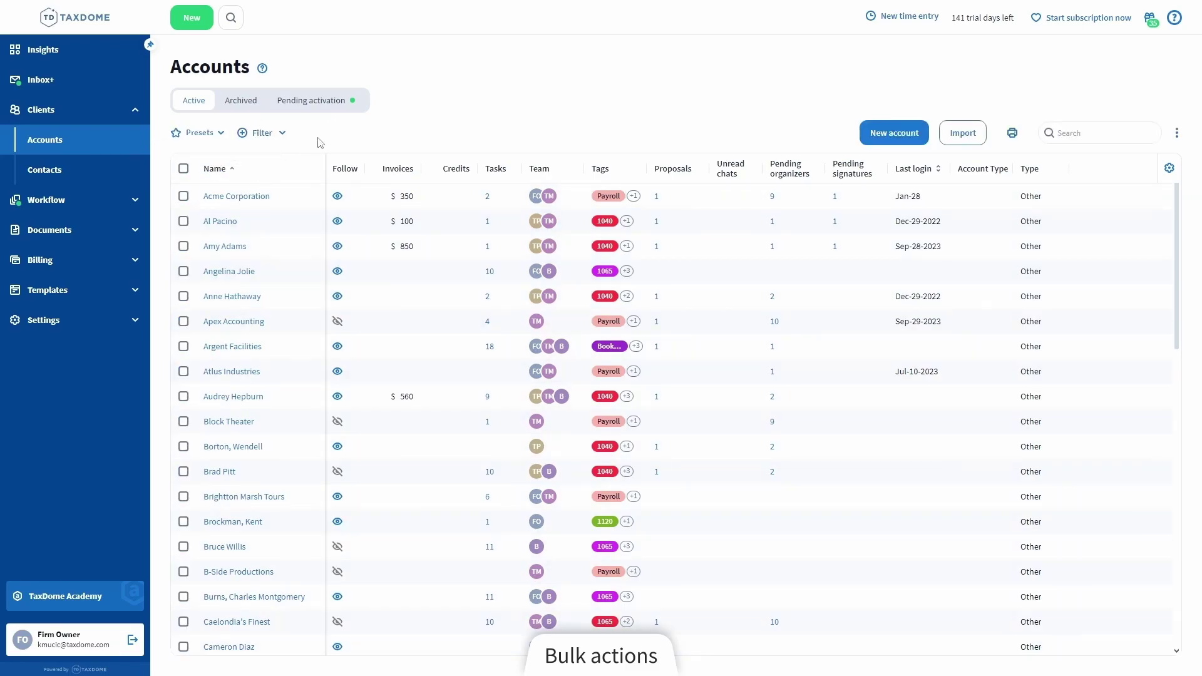
Filter the accounts list by the first 1040 tag
{"action": "left_click", "coordinate": [283, 134]}
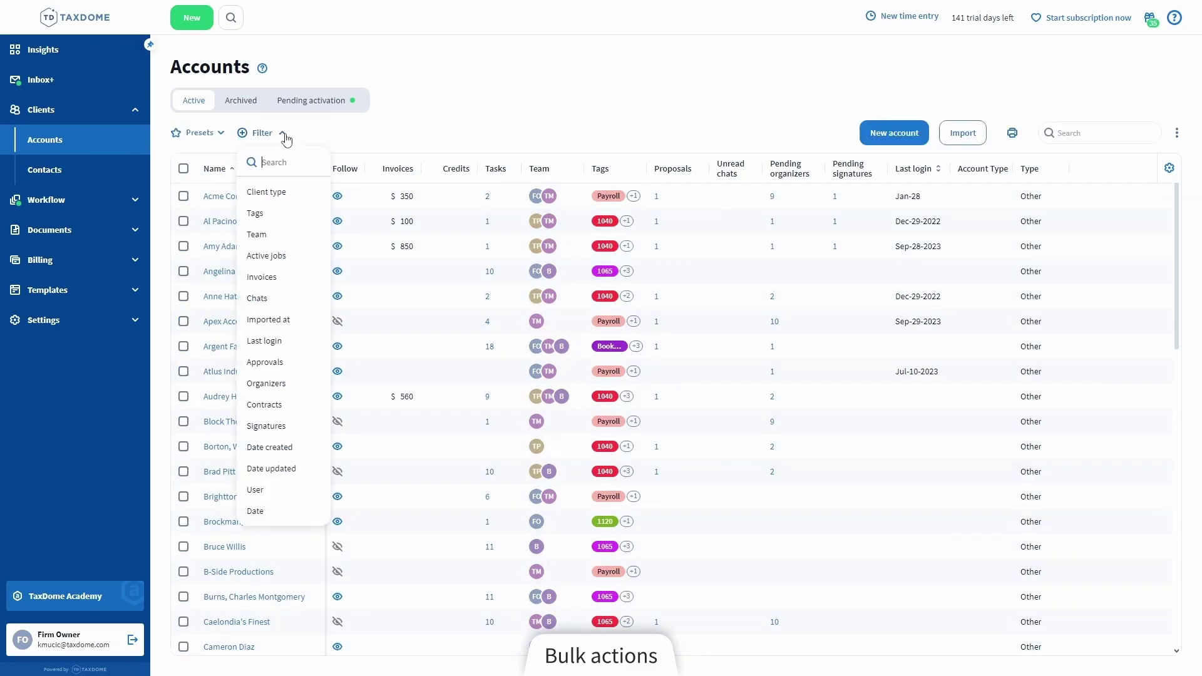
{"action": "left_click", "coordinate": [280, 216]}
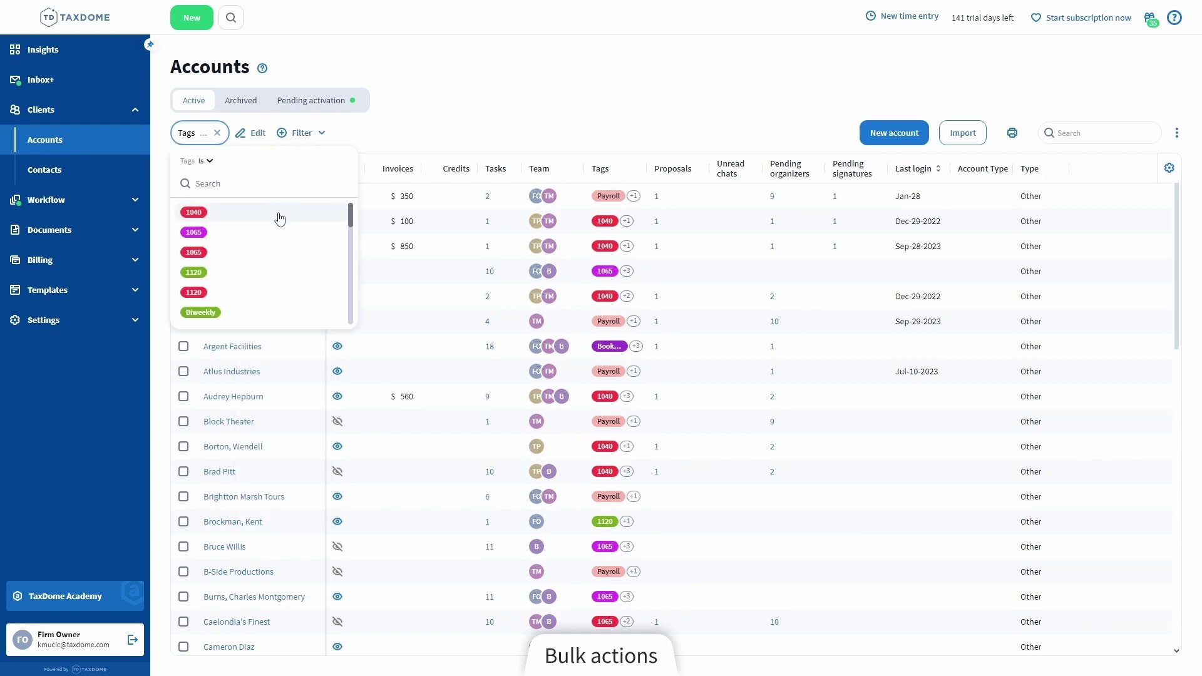
{"action": "left_click", "coordinate": [212, 214]}
{"action": "left_click", "coordinate": [410, 119]}
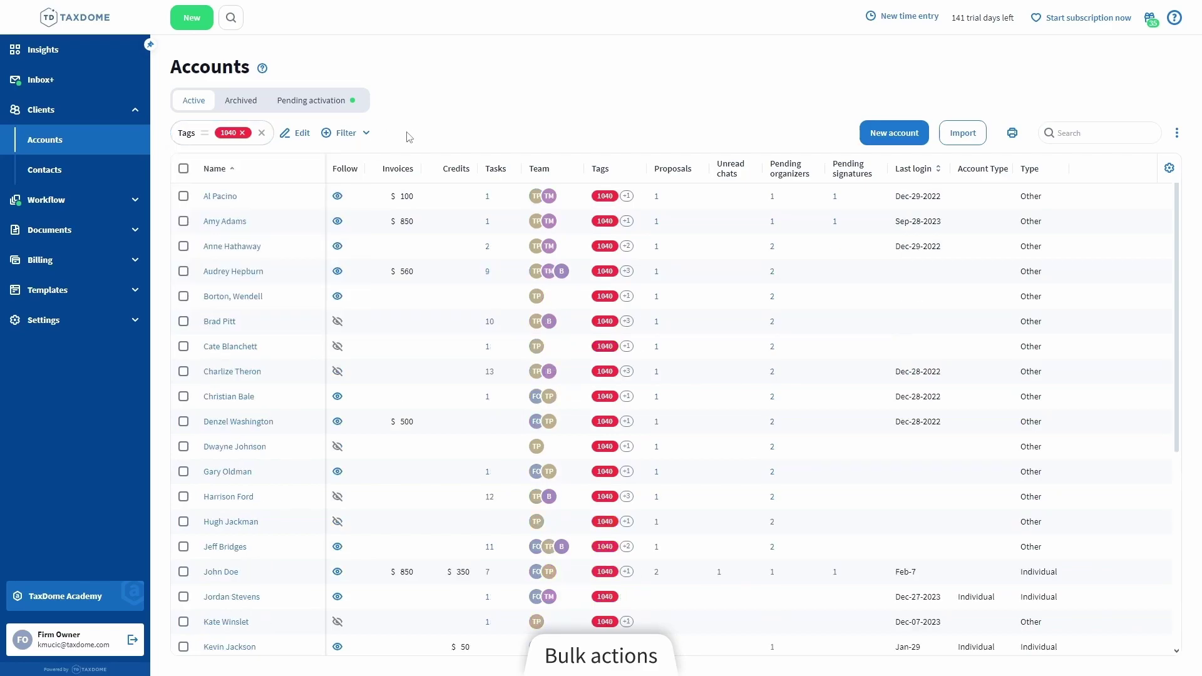
Select all the filtered accounts, view the bulk e-mail form and its template choices, and cancel without sending
{"action": "left_click", "coordinate": [184, 169]}
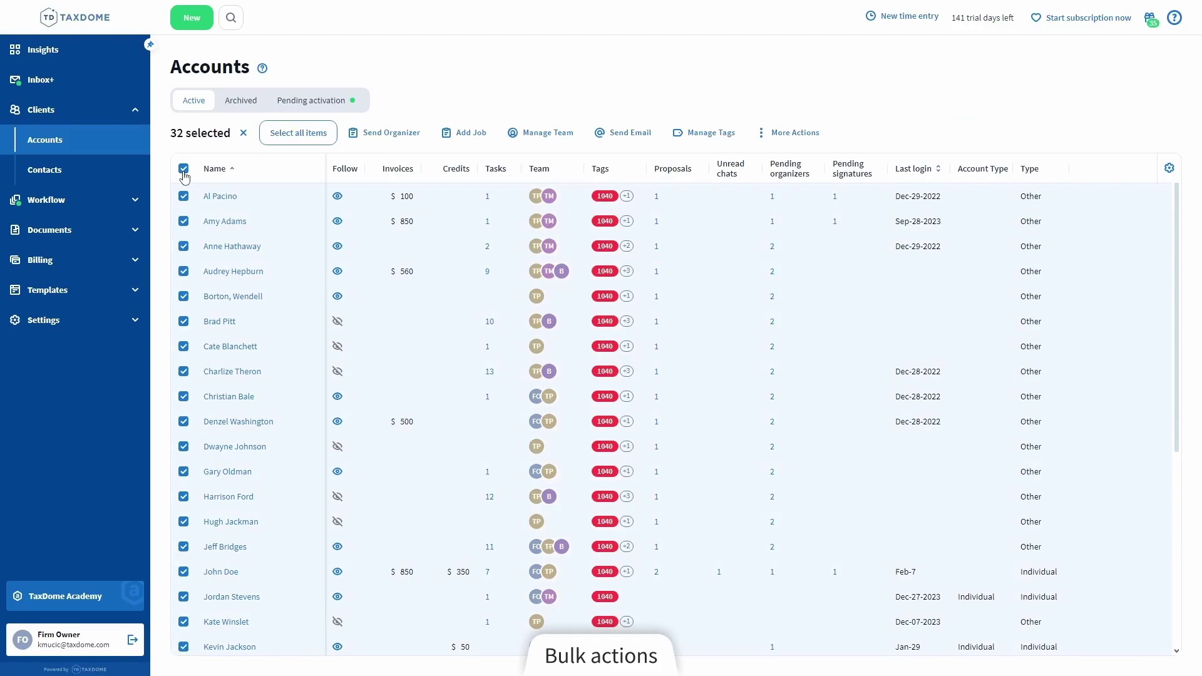
{"action": "left_click", "coordinate": [620, 134]}
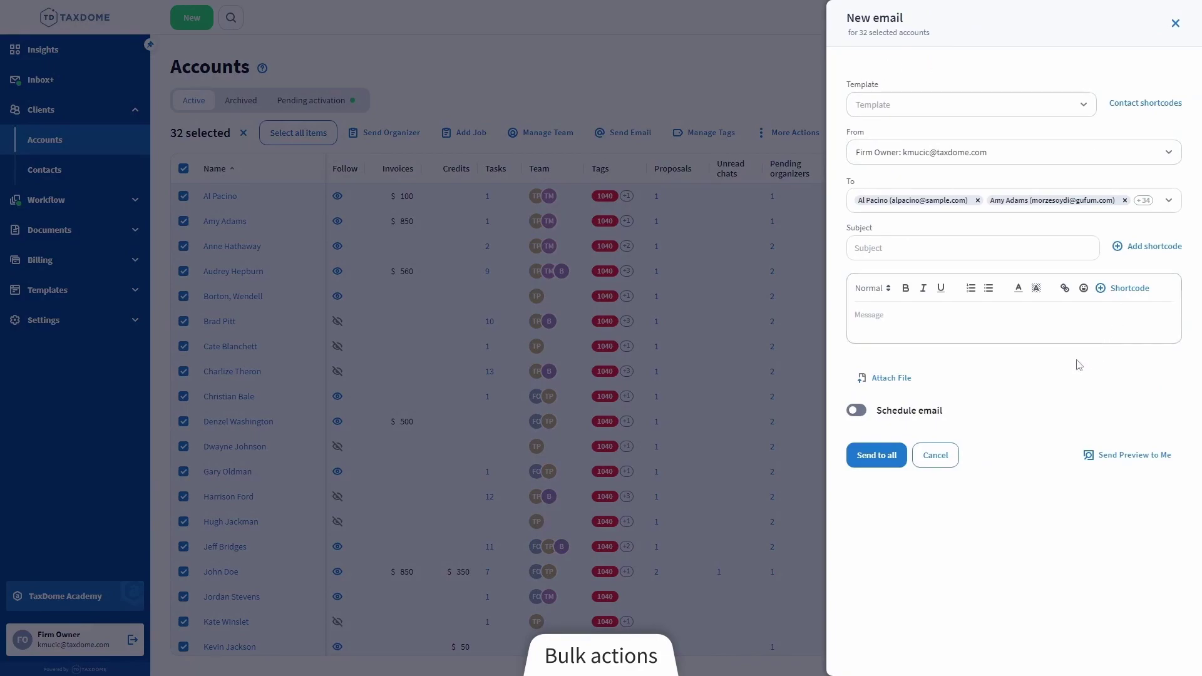
{"action": "left_click", "coordinate": [981, 107]}
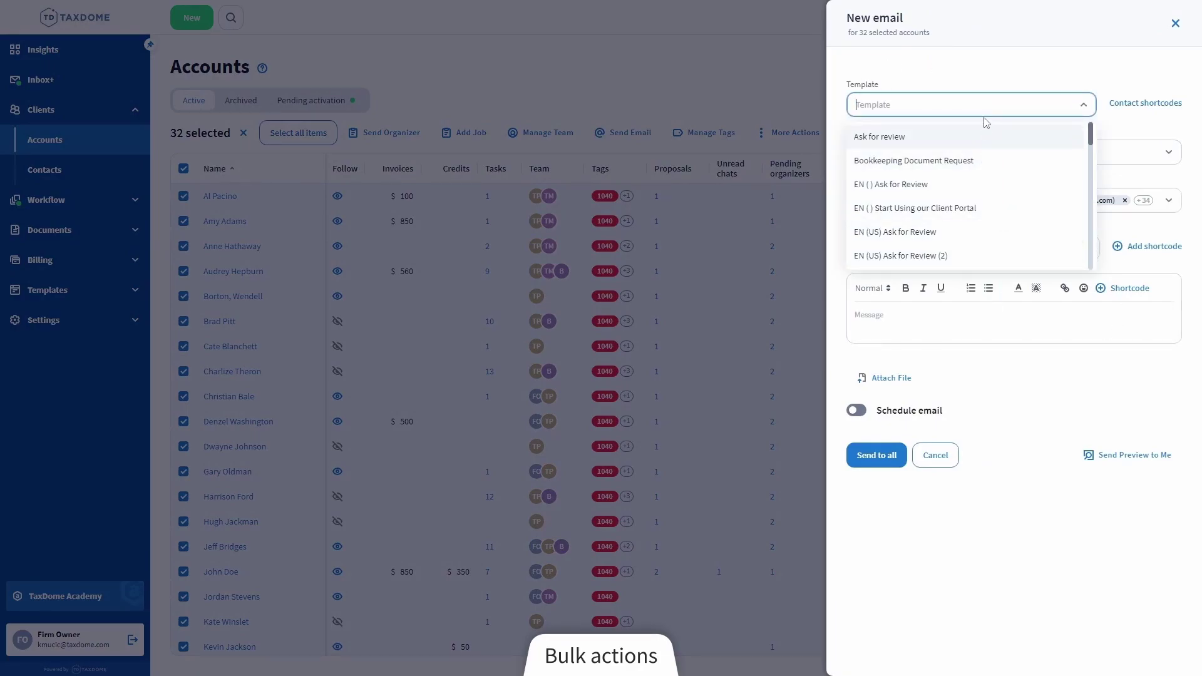
{"action": "left_click", "coordinate": [984, 113]}
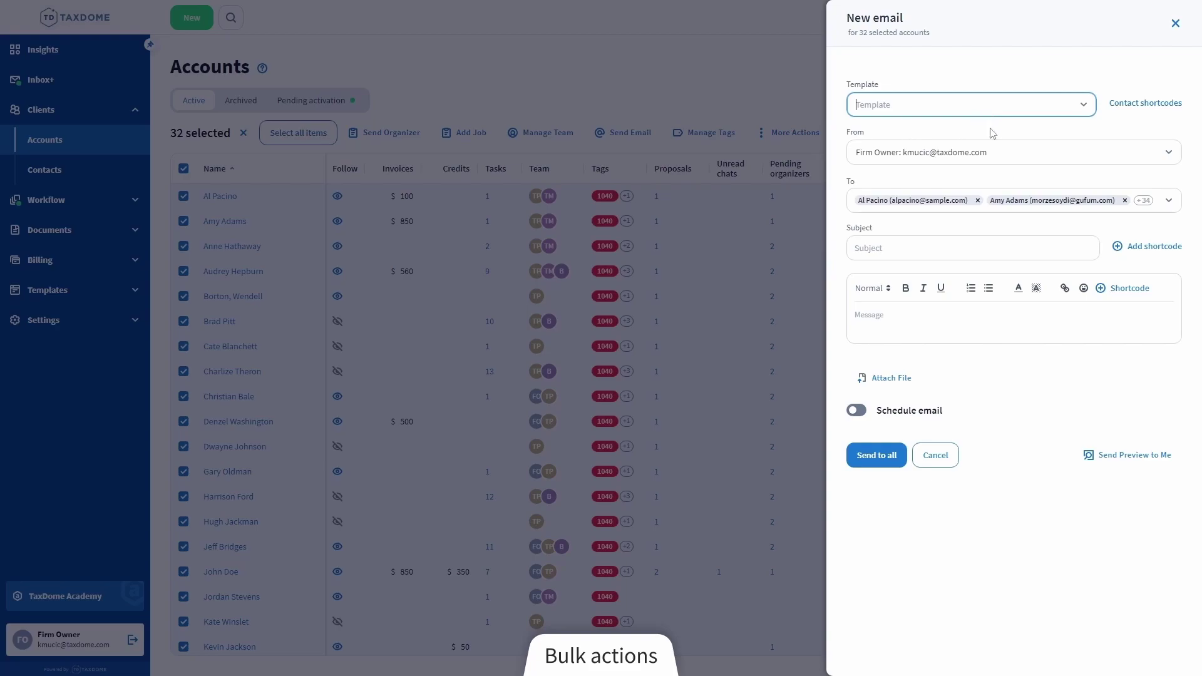
{"action": "left_click", "coordinate": [938, 455]}
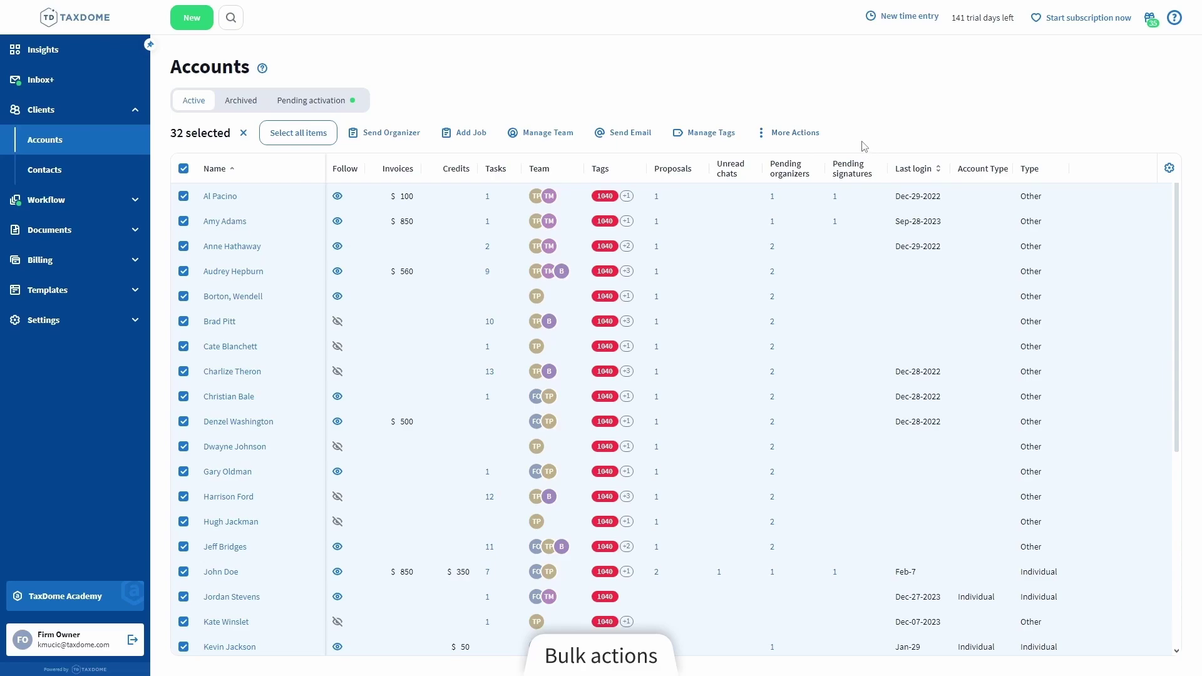
Start applying a folder template to the selected accounts, choose Tax Preparation, and cancel without applying it
{"action": "left_click", "coordinate": [800, 133]}
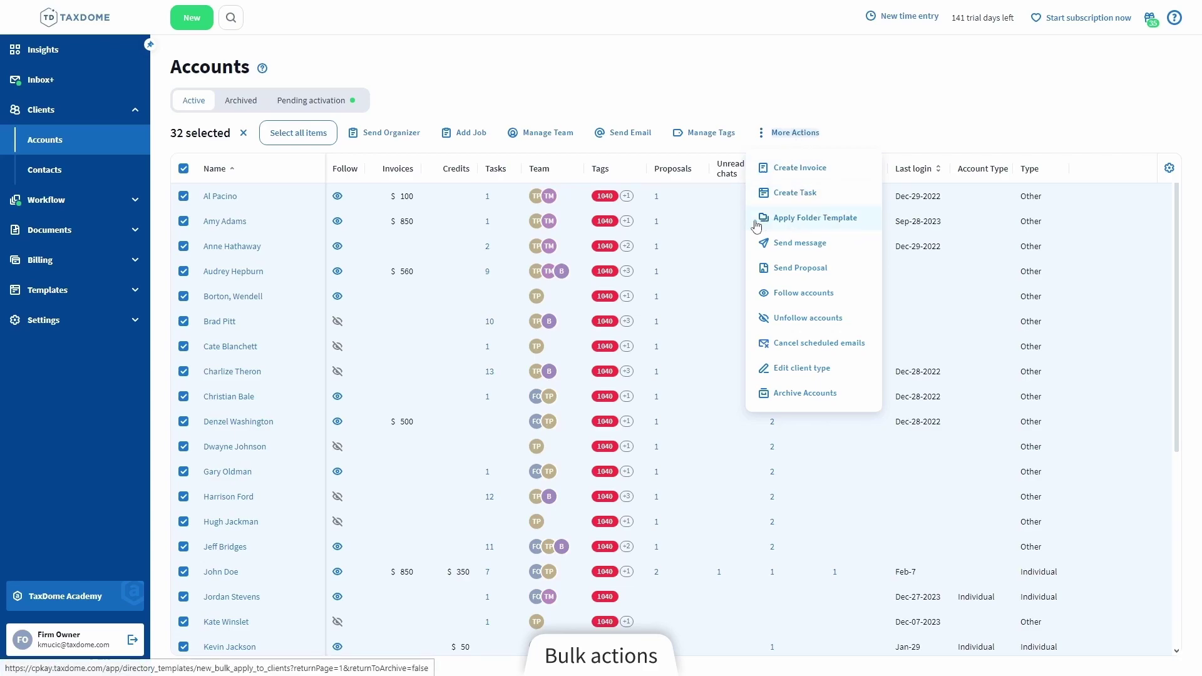
{"action": "left_click", "coordinate": [835, 226]}
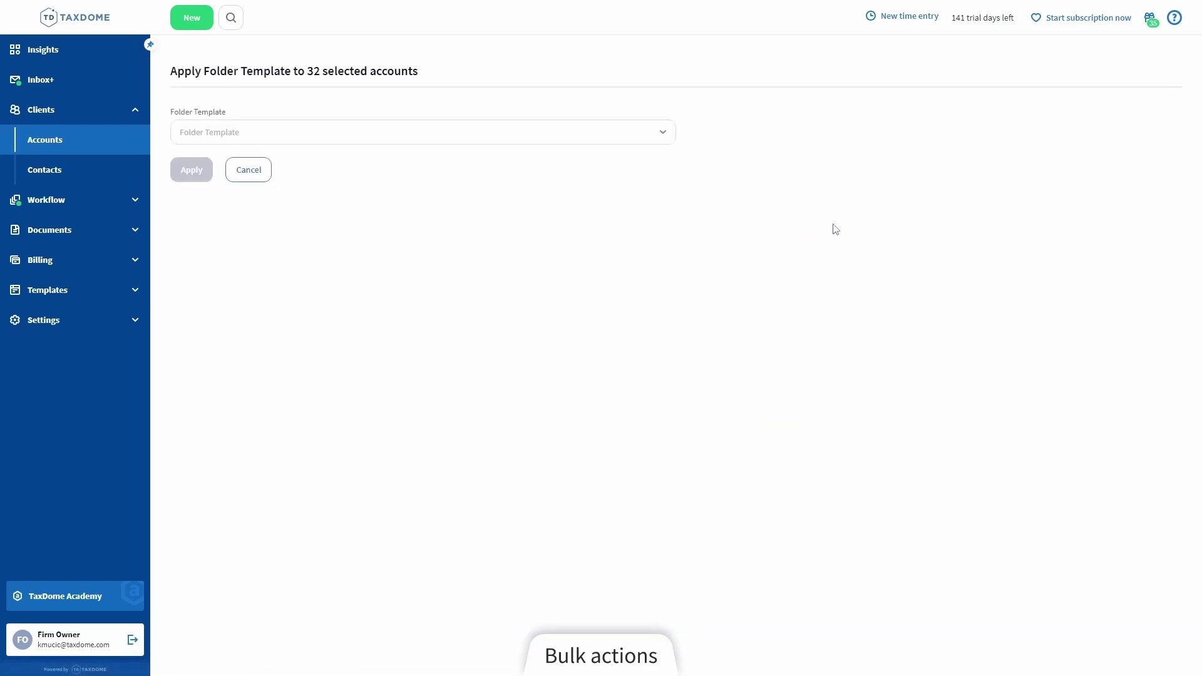
{"action": "left_click", "coordinate": [294, 138]}
{"action": "scroll", "coordinate": [324, 270], "scroll_direction": "down", "scroll_amount": 2}
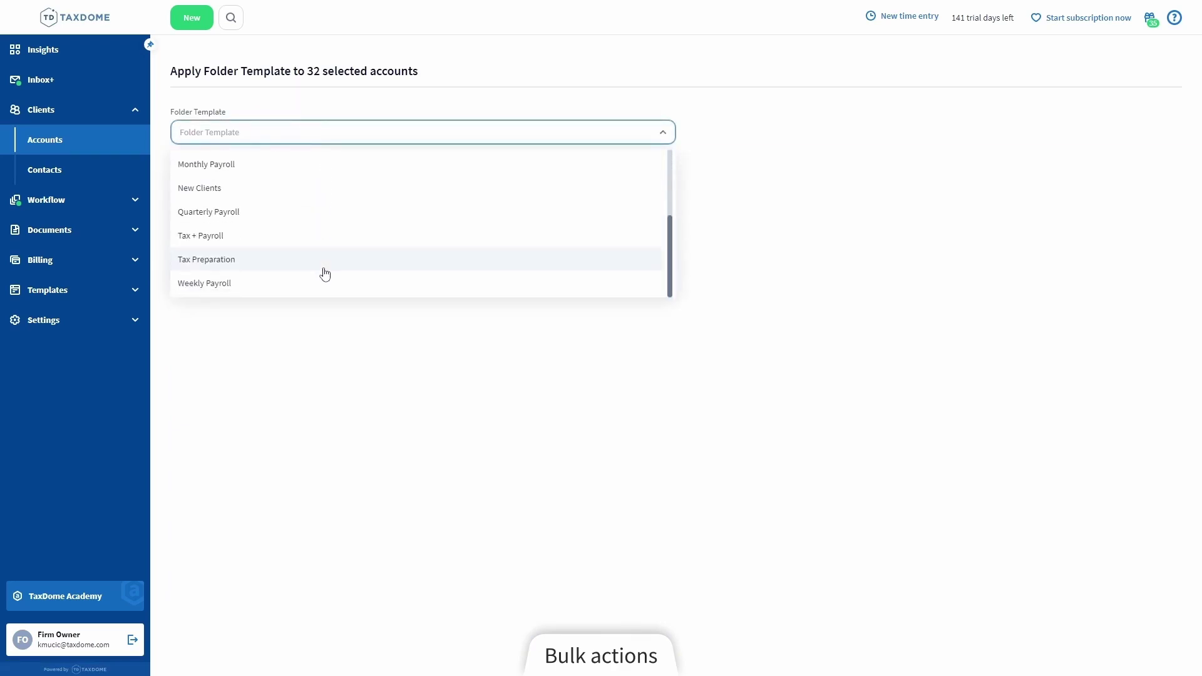
{"action": "left_click", "coordinate": [236, 260]}
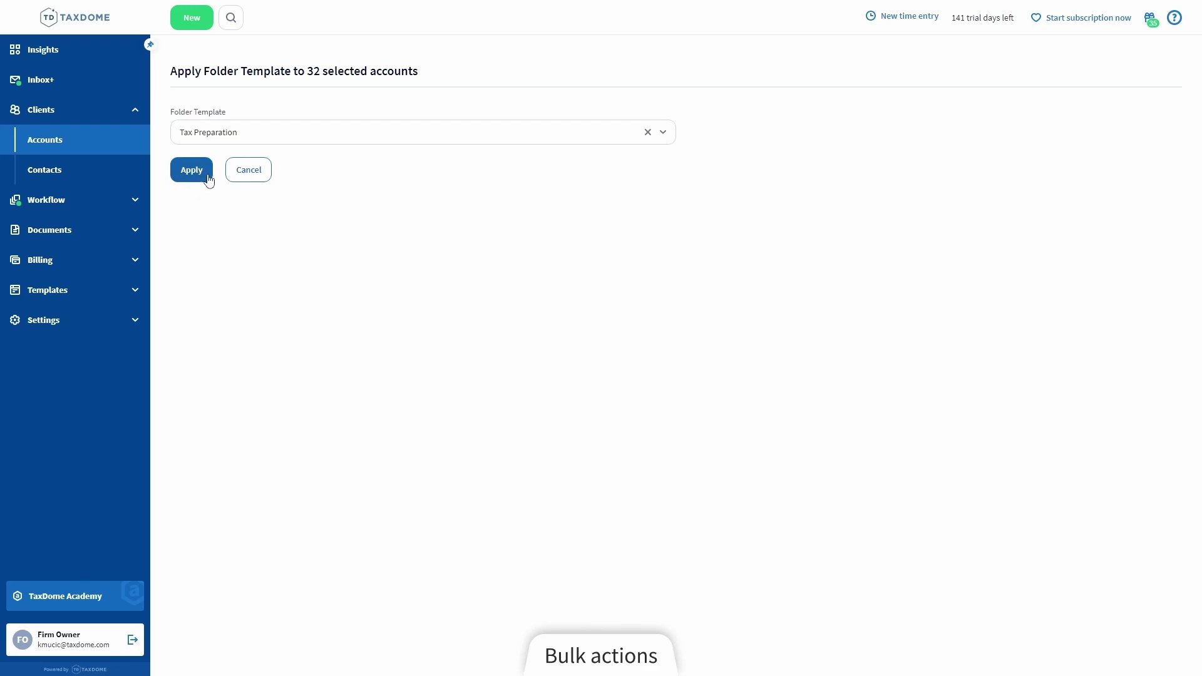
{"action": "left_click", "coordinate": [259, 178]}
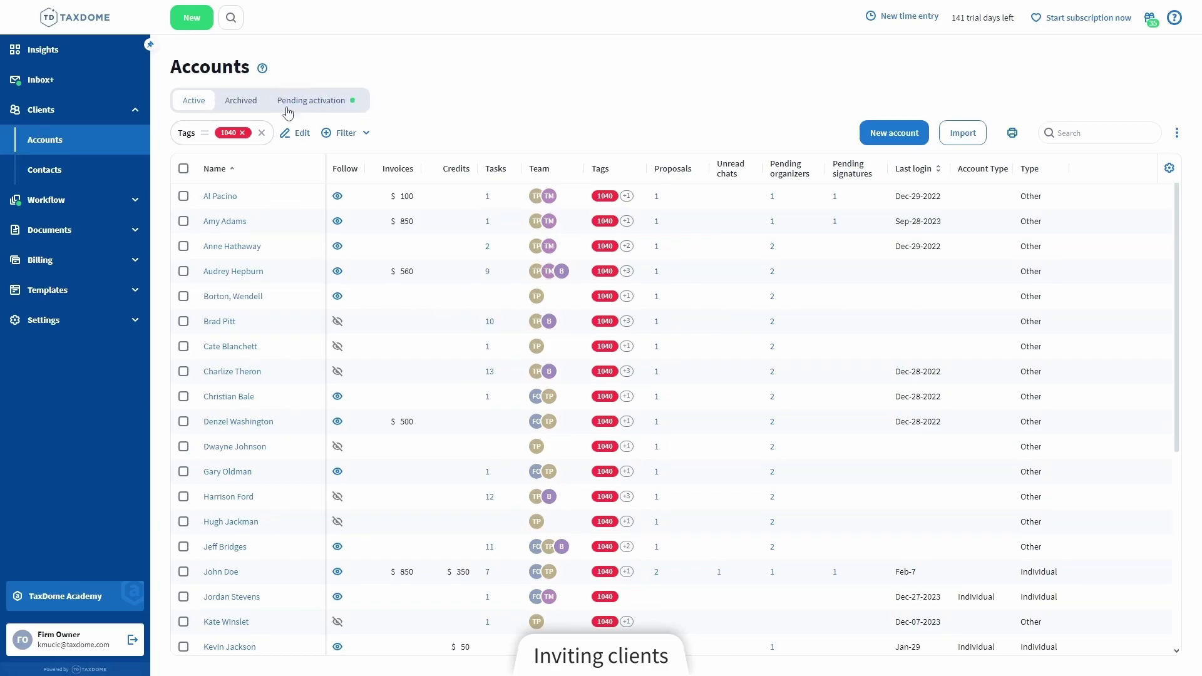
Open the list of accounts pending activation and look through the client invitations
{"action": "left_click", "coordinate": [331, 109]}
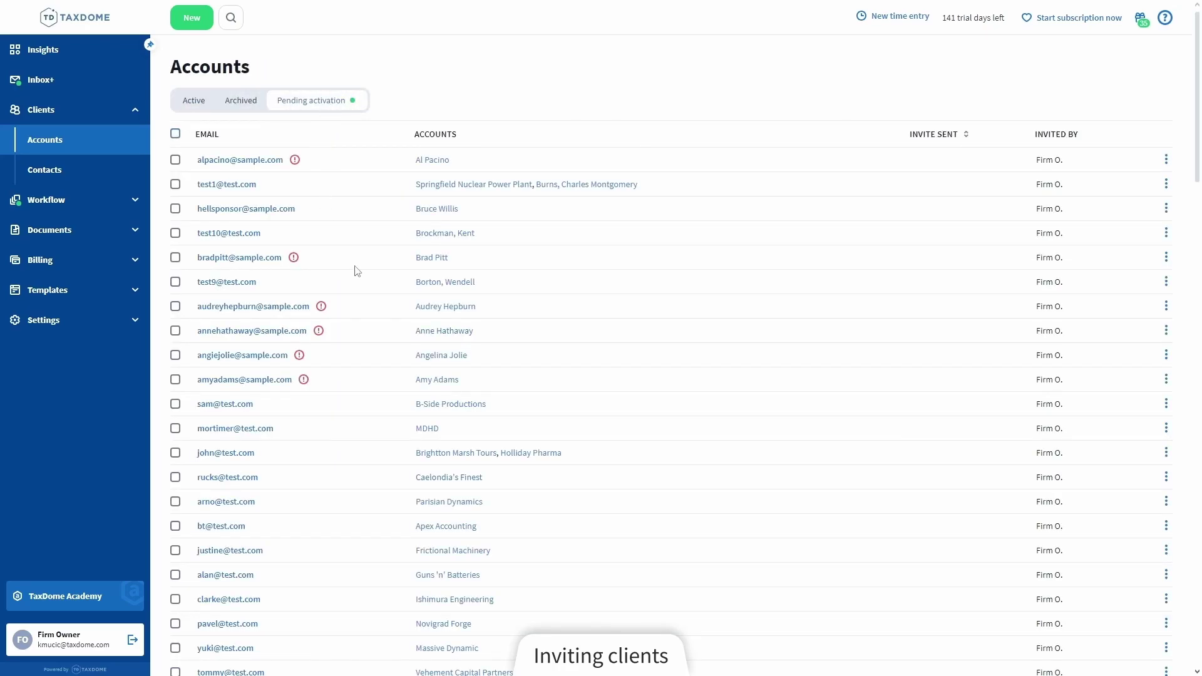
{"action": "scroll", "coordinate": [366, 458], "scroll_direction": "down", "scroll_amount": 6}
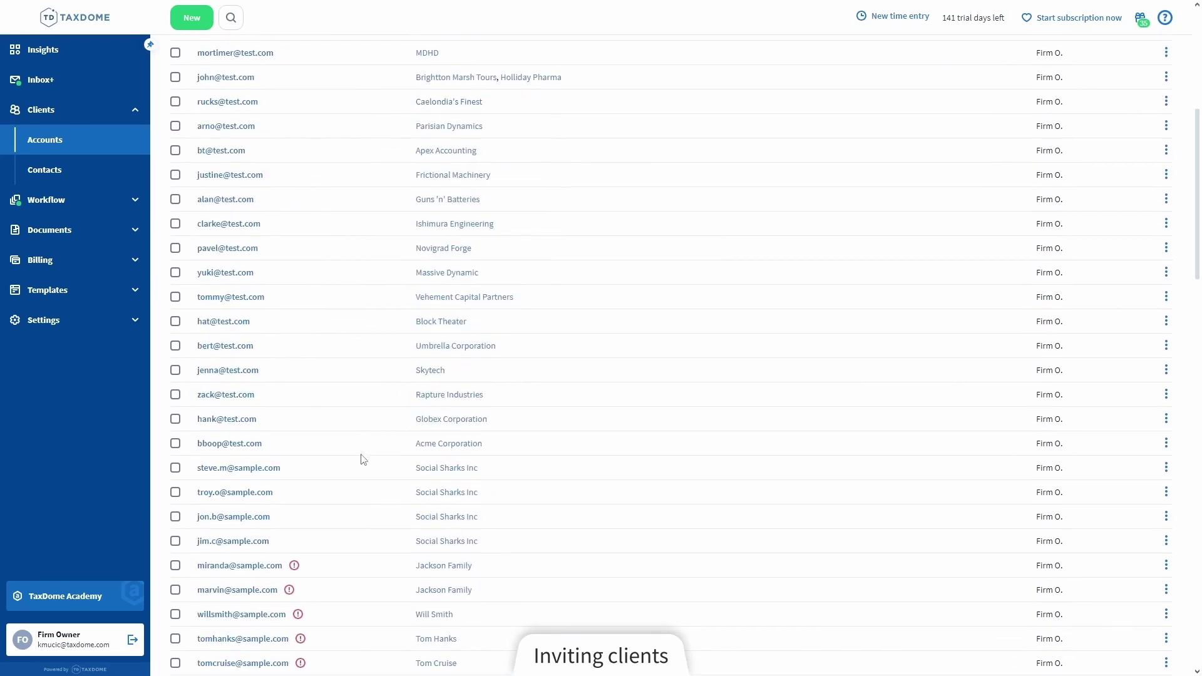
{"action": "scroll", "coordinate": [363, 459], "scroll_direction": "up", "scroll_amount": 6}
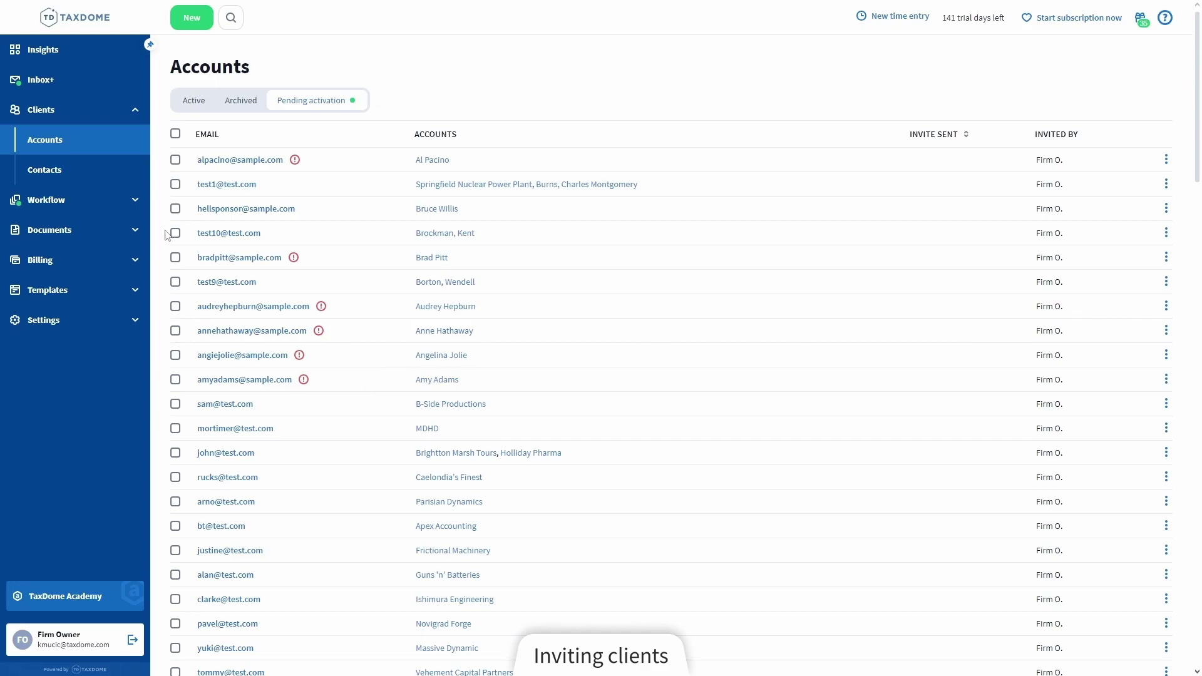
Select the second to fourth pending invitations, view the dialog for resending them, and close it without sending
{"action": "left_click", "coordinate": [176, 184]}
{"action": "left_click", "coordinate": [175, 233]}
{"action": "left_click", "coordinate": [175, 258]}
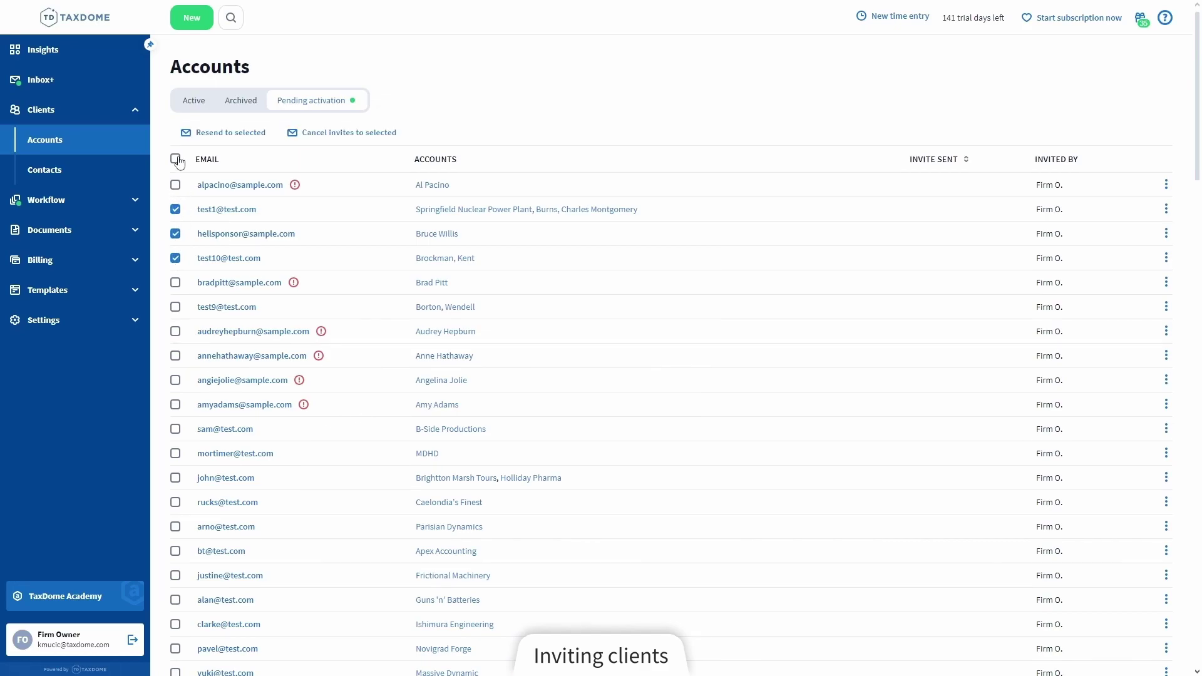
{"action": "left_click", "coordinate": [213, 137]}
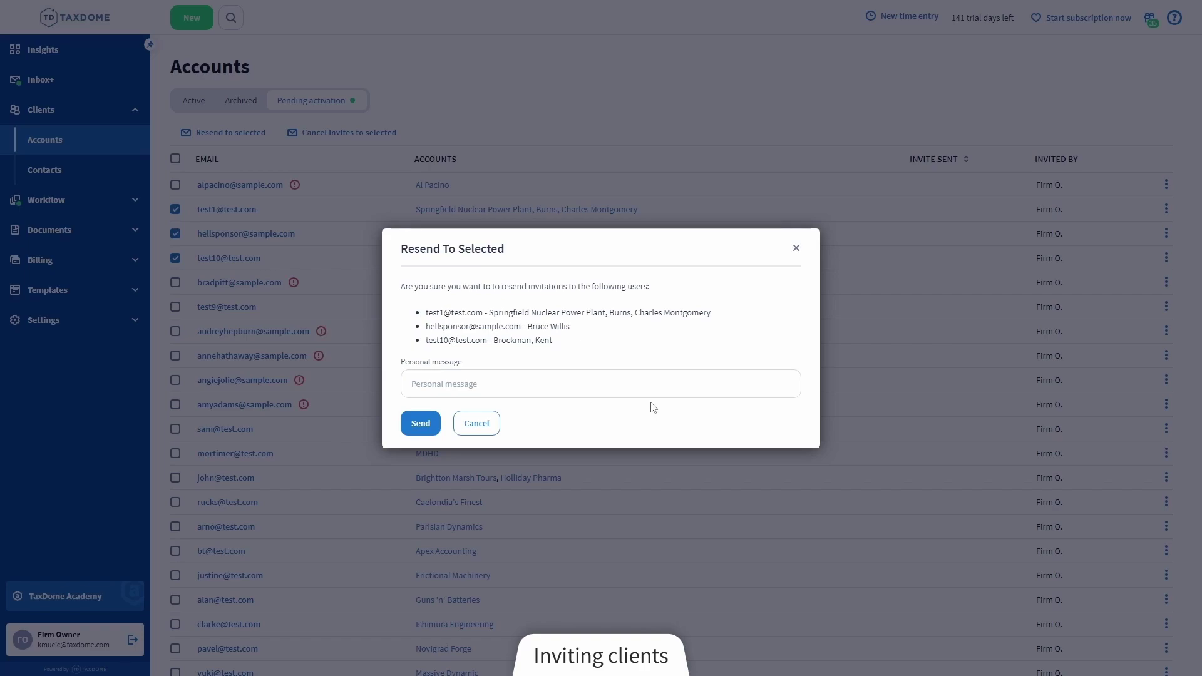
{"action": "left_click", "coordinate": [480, 519]}
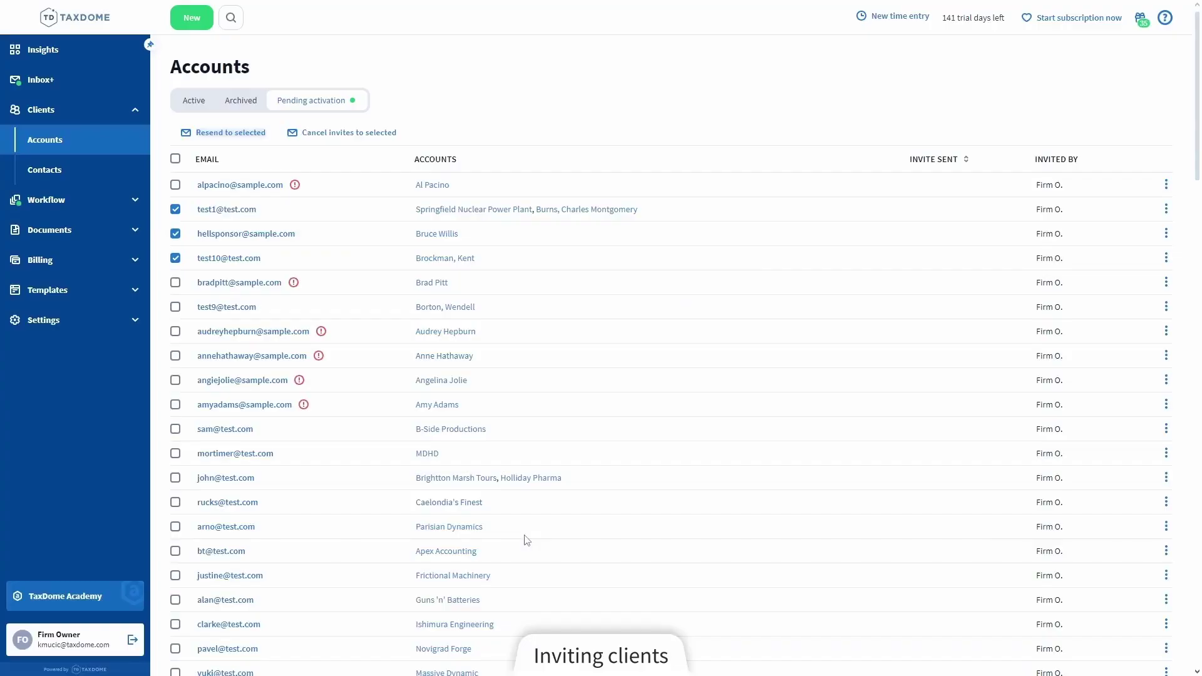